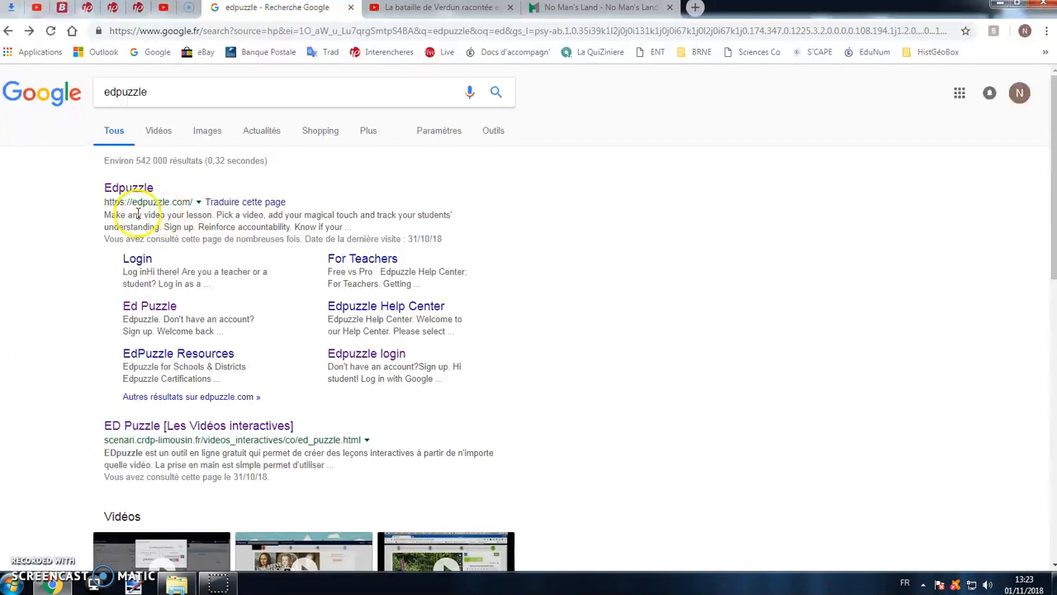
# - Open the Edpuzzle website from the search results, view the teacher sign-up form and close it
pyautogui.click(142, 188)
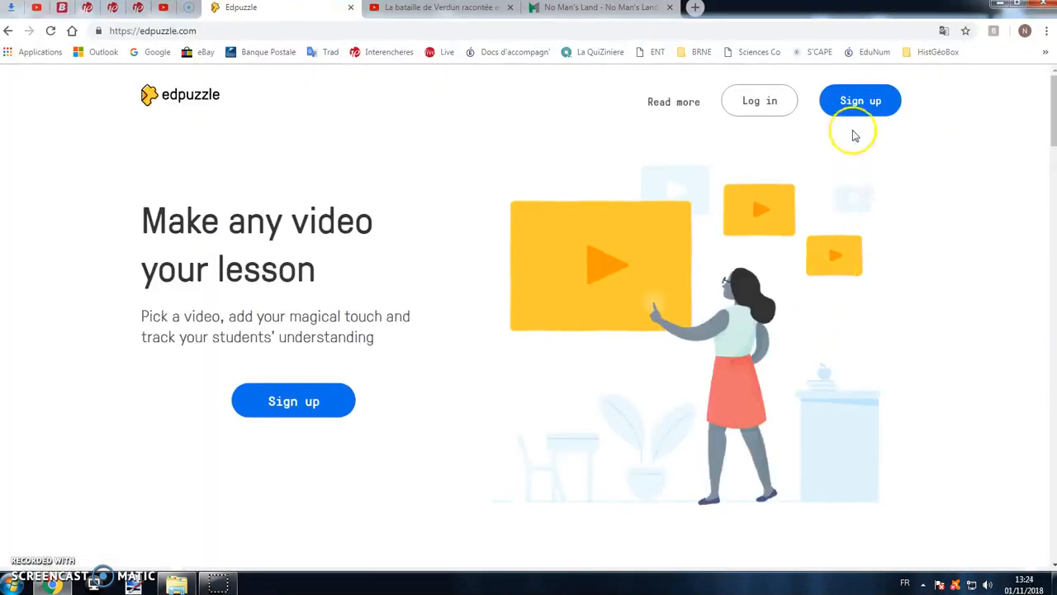
pyautogui.click(867, 106)
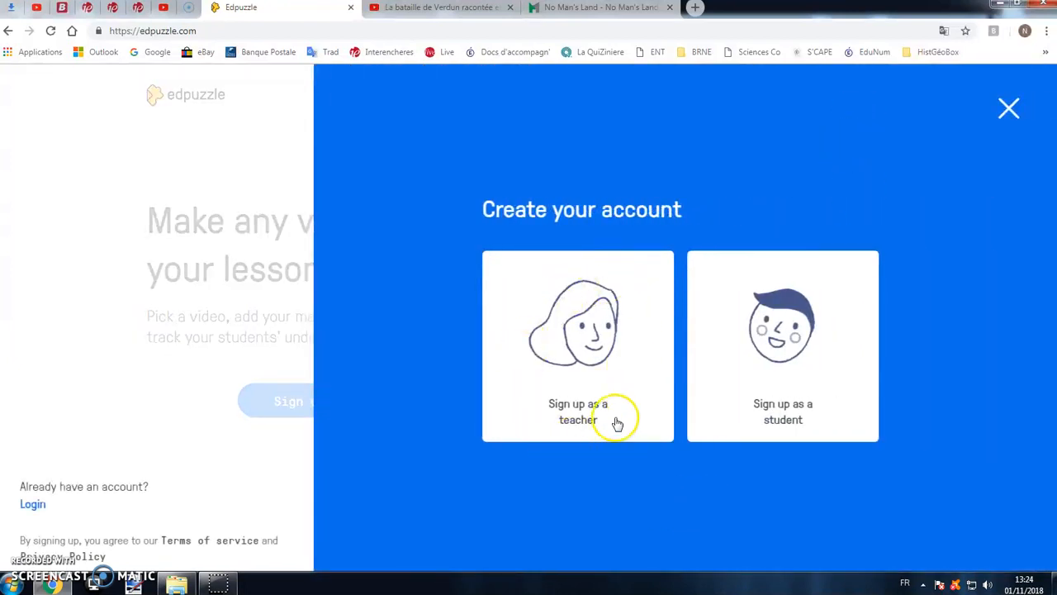
pyautogui.click(581, 353)
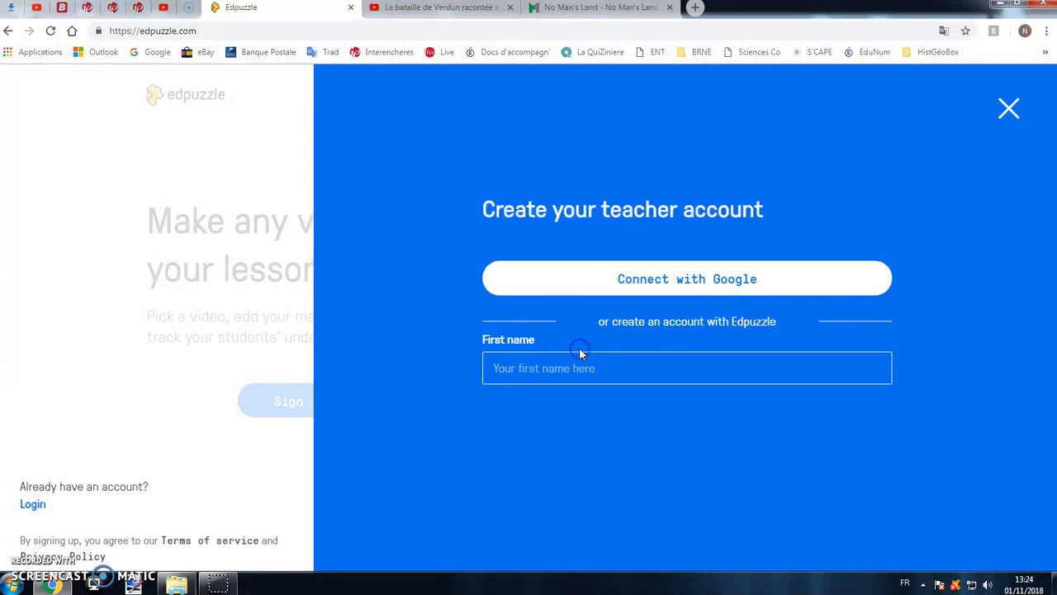
pyautogui.click(566, 372)
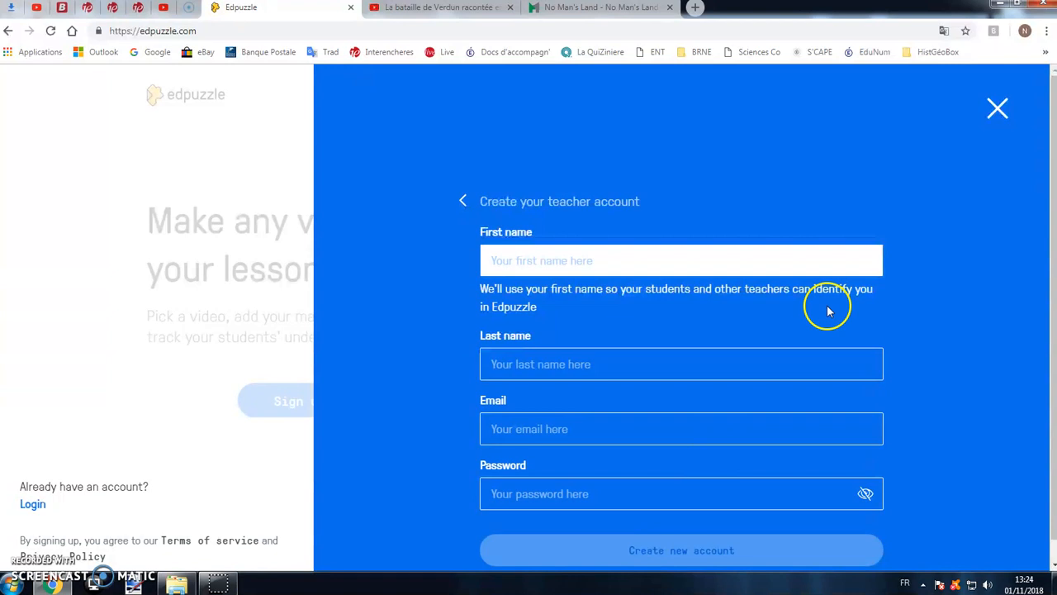
pyautogui.click(996, 110)
# - Log in to Edpuzzle as a teacher with the existing Google account
pyautogui.click(767, 102)
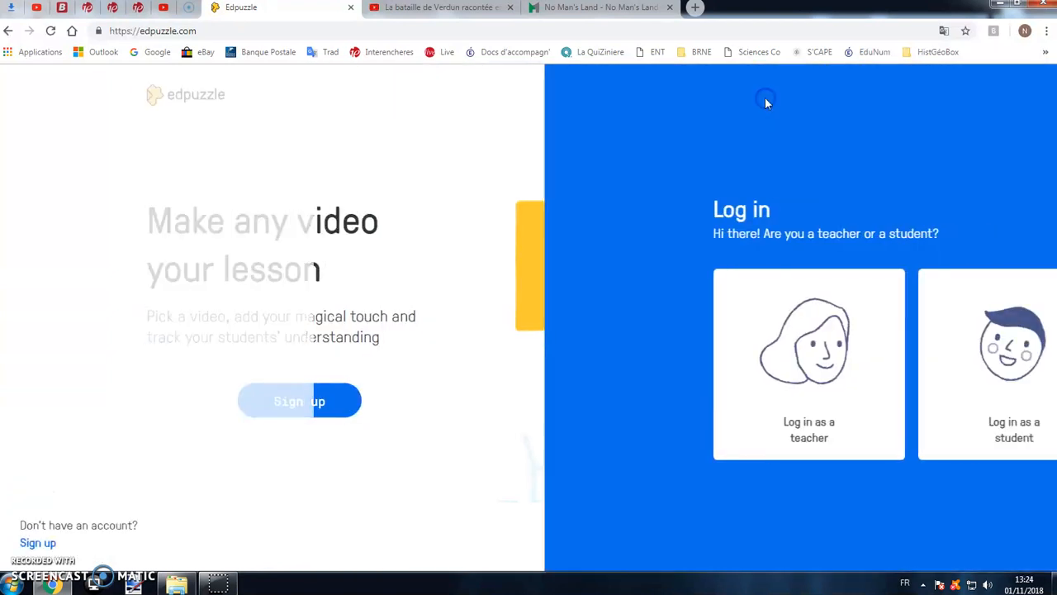
pyautogui.click(590, 360)
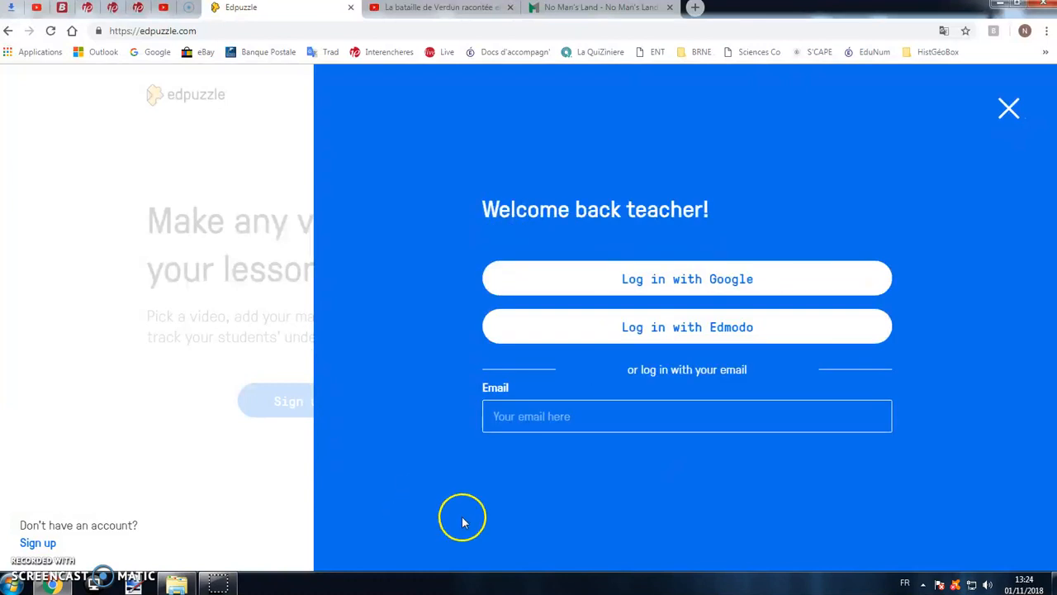
pyautogui.click(724, 287)
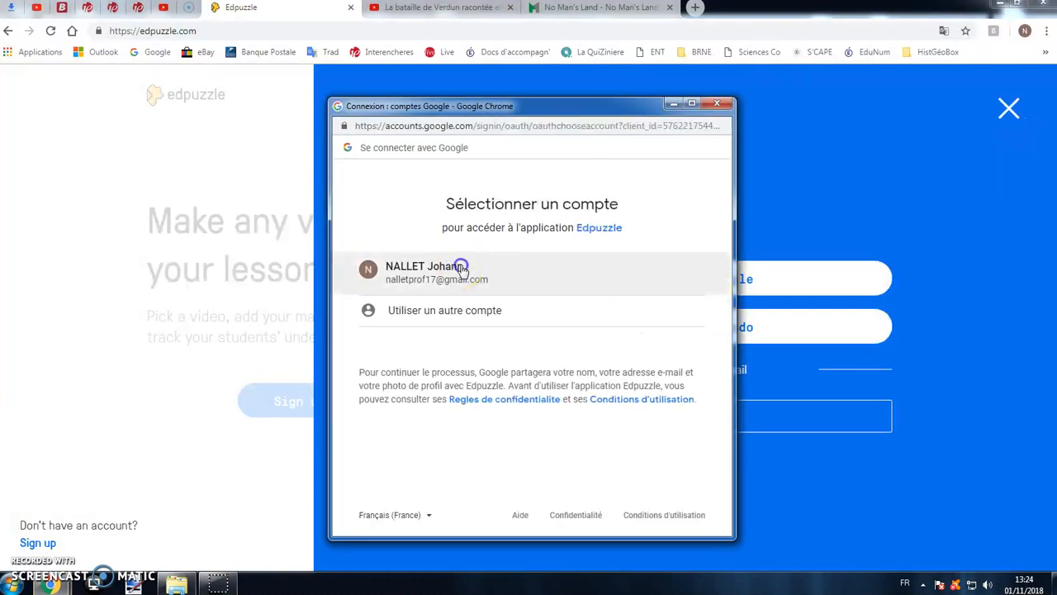
pyautogui.click(457, 270)
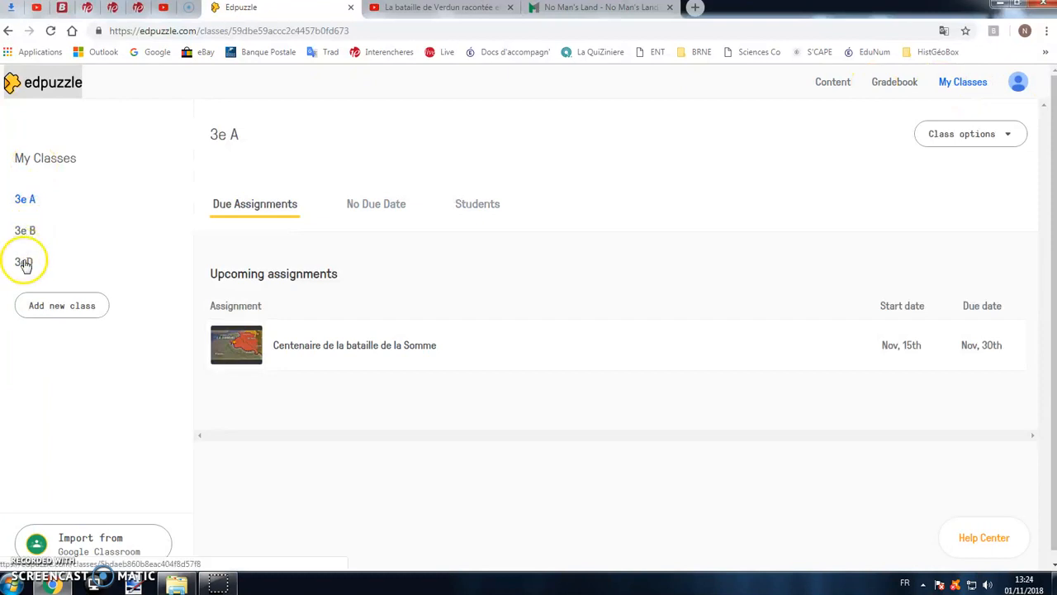
# - Look over the saved videos in the content library and return to the class list
pyautogui.click(829, 87)
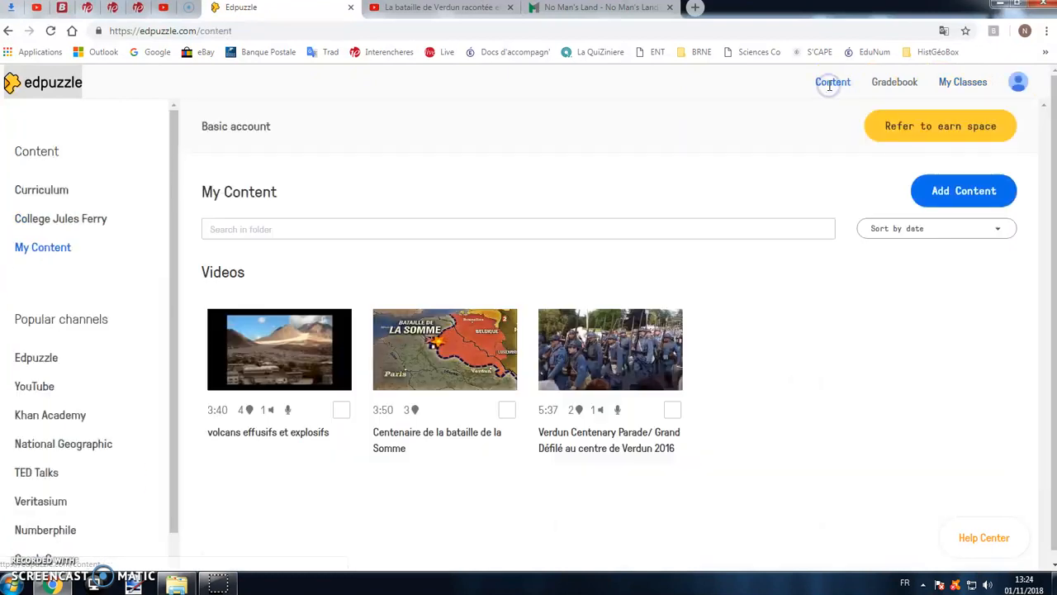
pyautogui.moveTo(443, 347)
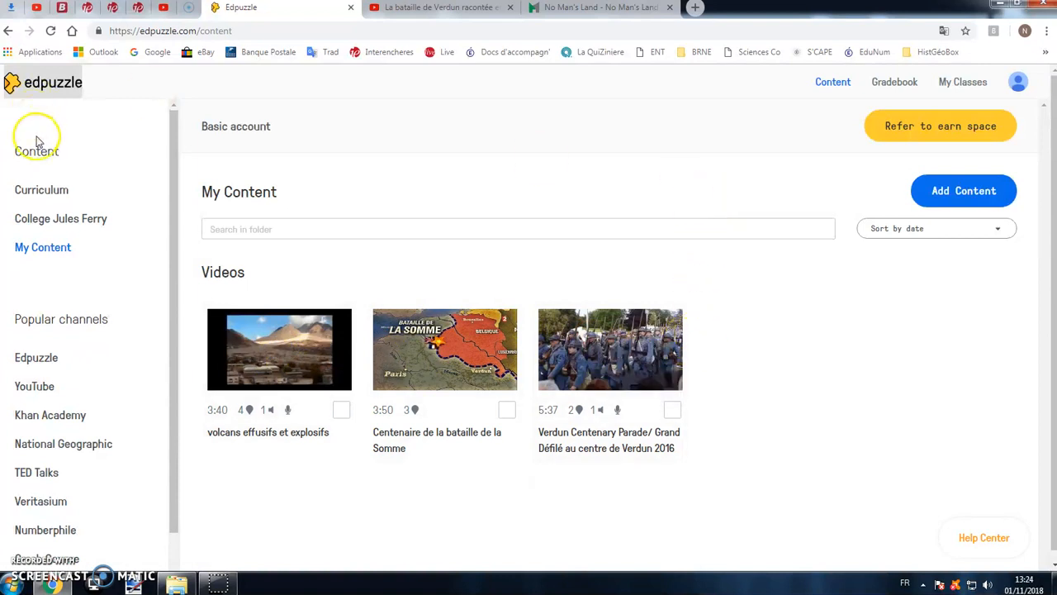
pyautogui.click(954, 86)
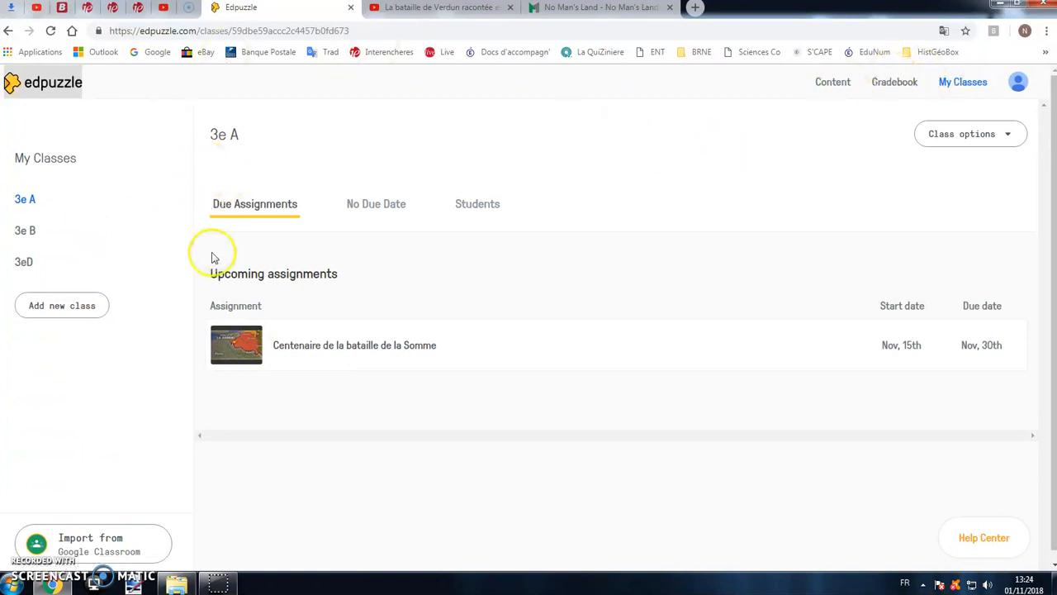
# - Add a new class named 3E
pyautogui.click(61, 313)
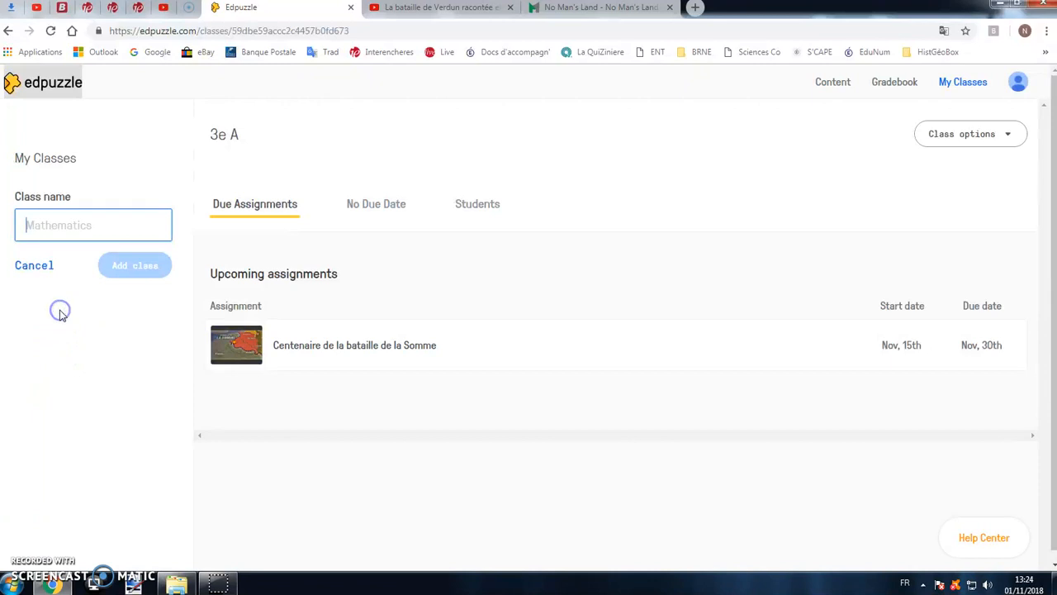
pyautogui.write('3E')
pyautogui.click(115, 275)
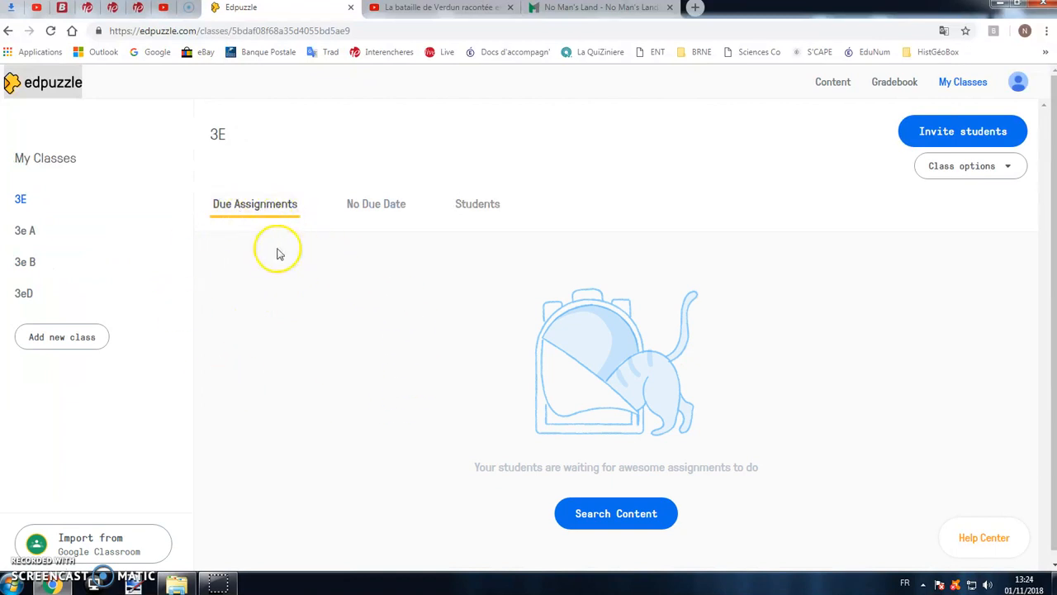
# - View class 3E's assignments without a due date and its student list, including the class code
pyautogui.click(385, 206)
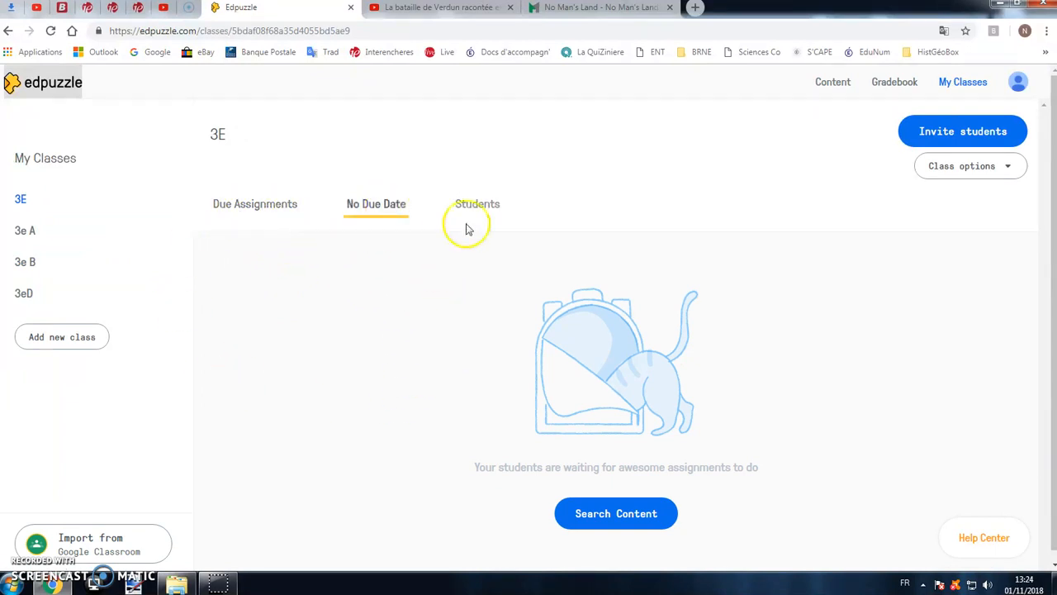
pyautogui.click(468, 206)
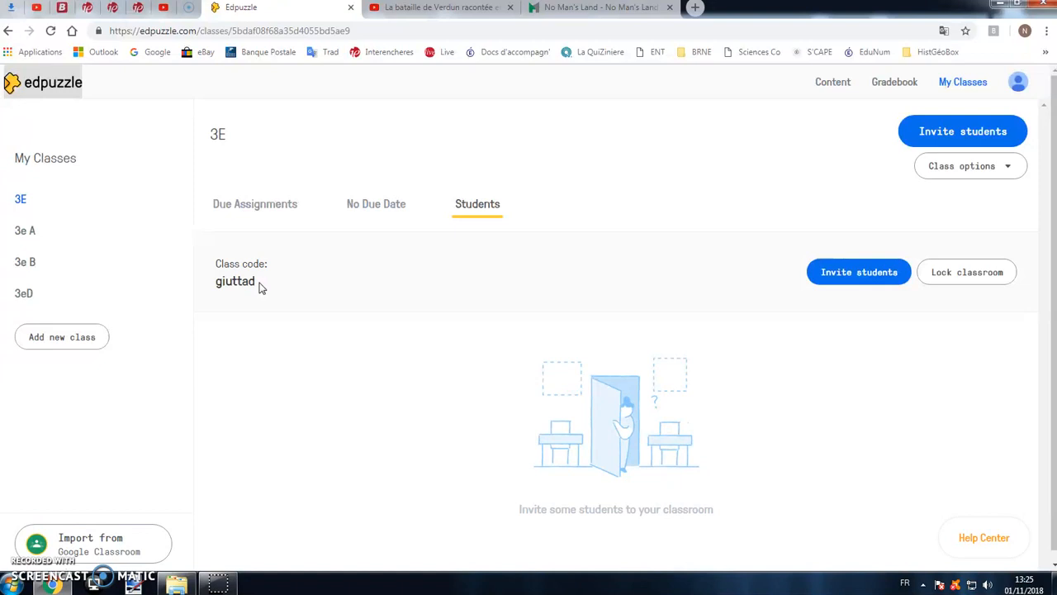
pyautogui.moveTo(257, 282); pyautogui.dragTo(218, 283)
pyautogui.click(240, 285)
pyautogui.click(343, 313)
# - View the options for inviting students to class 3E, highlight the join link and close the invitation
pyautogui.click(849, 270)
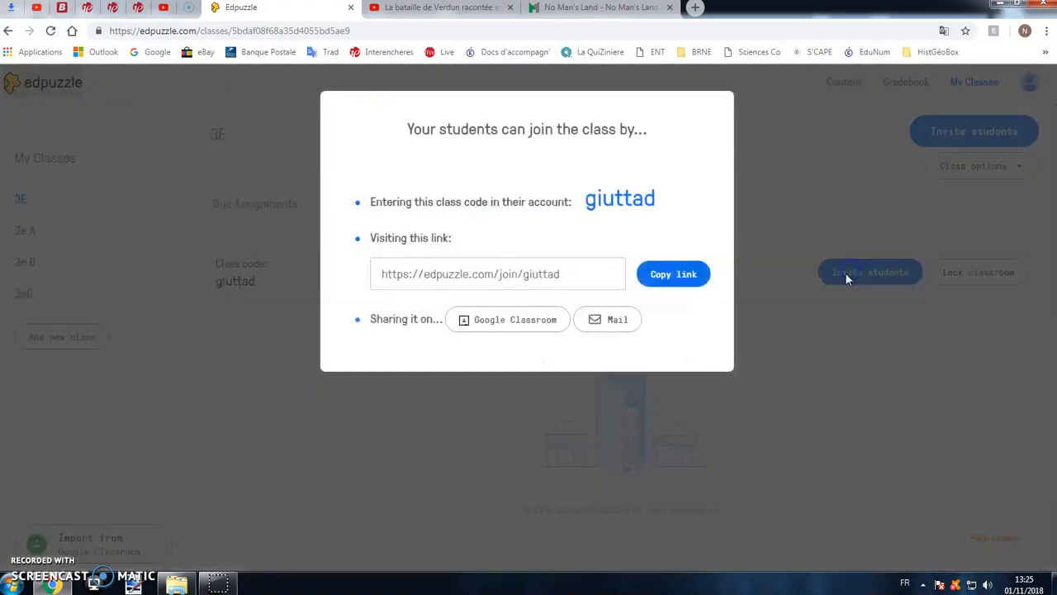
pyautogui.click(525, 274)
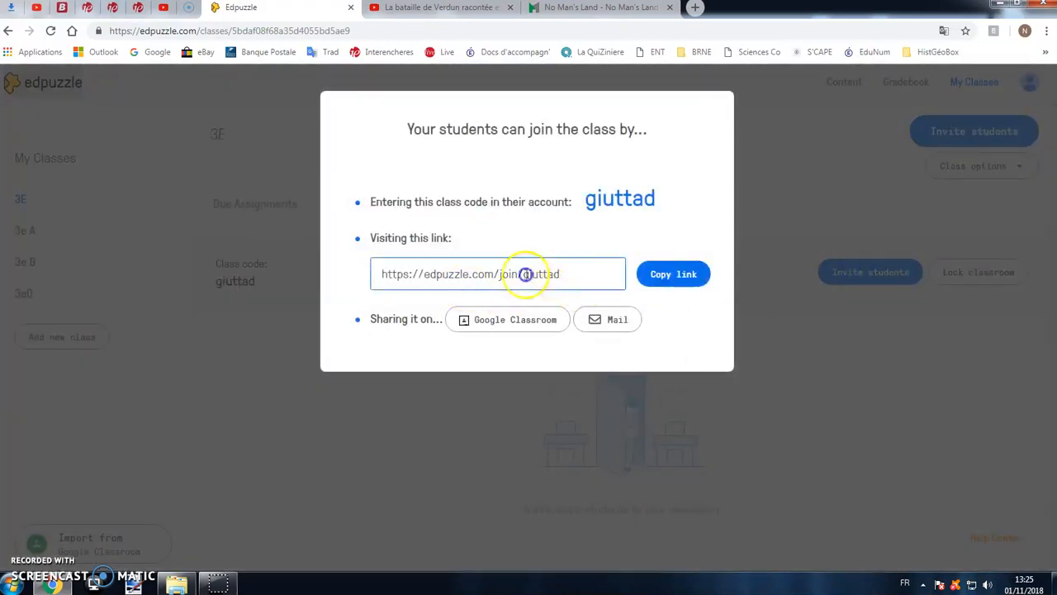
pyautogui.tripleClick(403, 277)
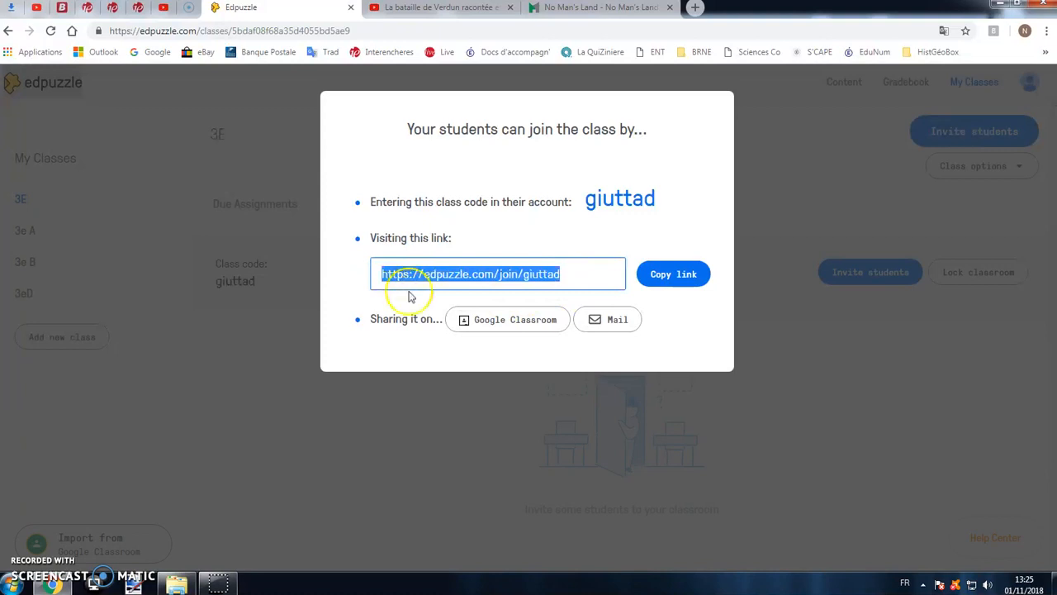
pyautogui.click(364, 404)
pyautogui.click(366, 428)
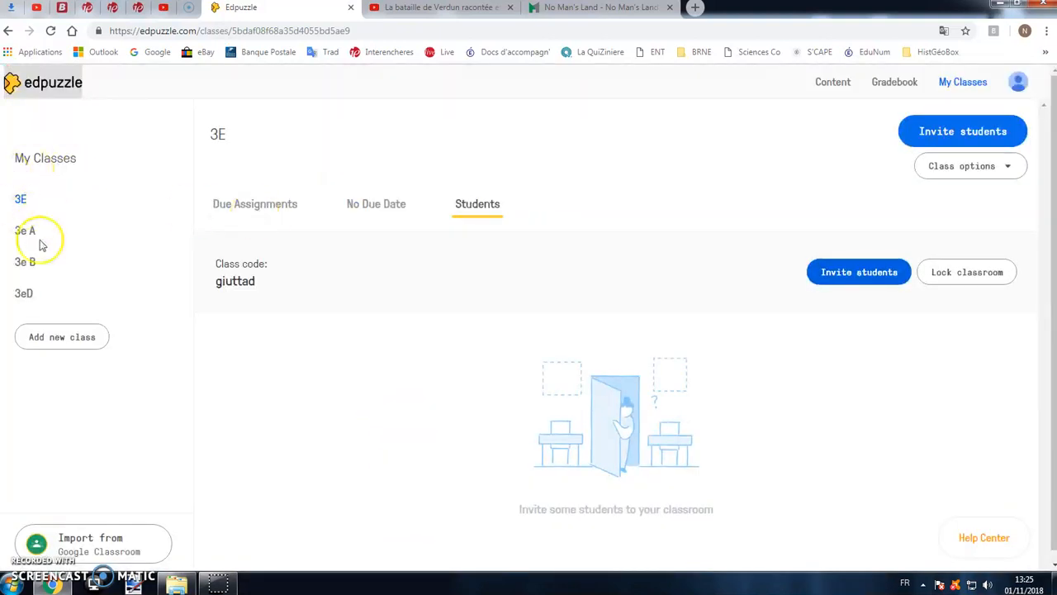
# - Try to upload the video file Vid - Verdun OK from the Images library to the content library
pyautogui.click(835, 83)
pyautogui.moveTo(485, 362)
pyautogui.moveTo(618, 372)
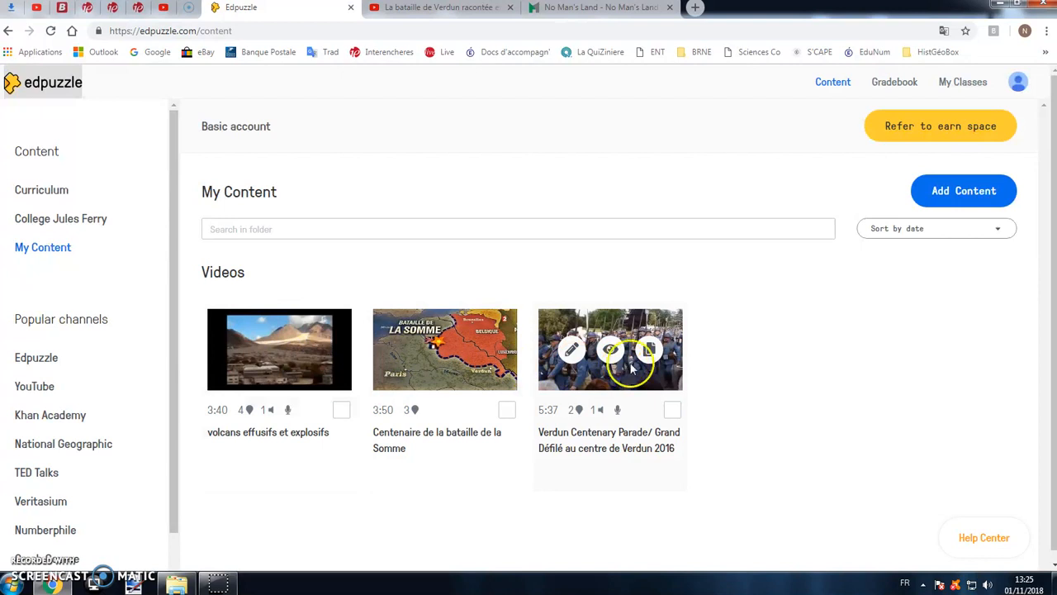
pyautogui.click(962, 193)
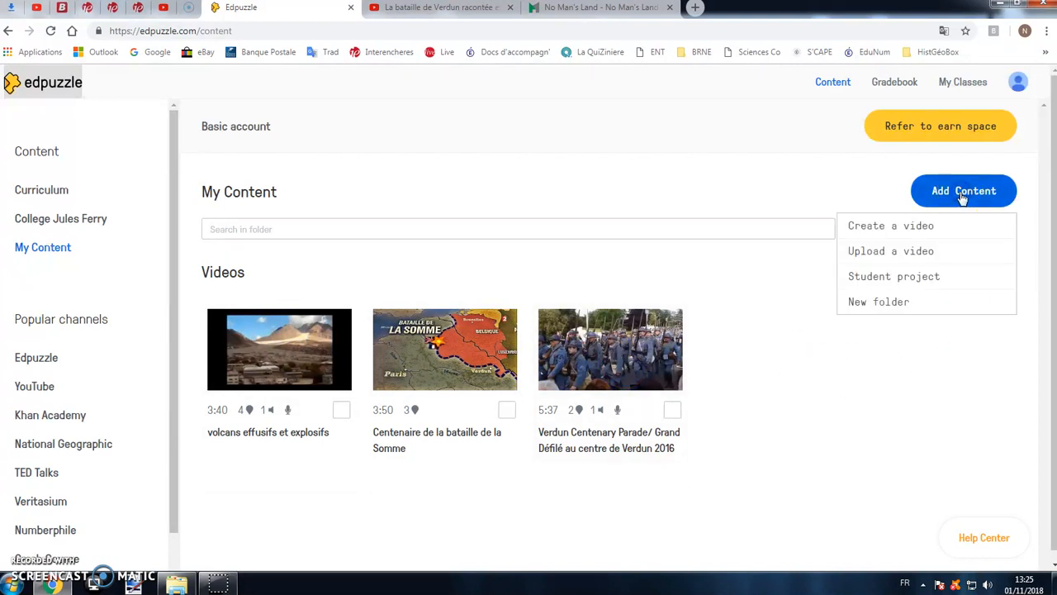
pyautogui.click(896, 255)
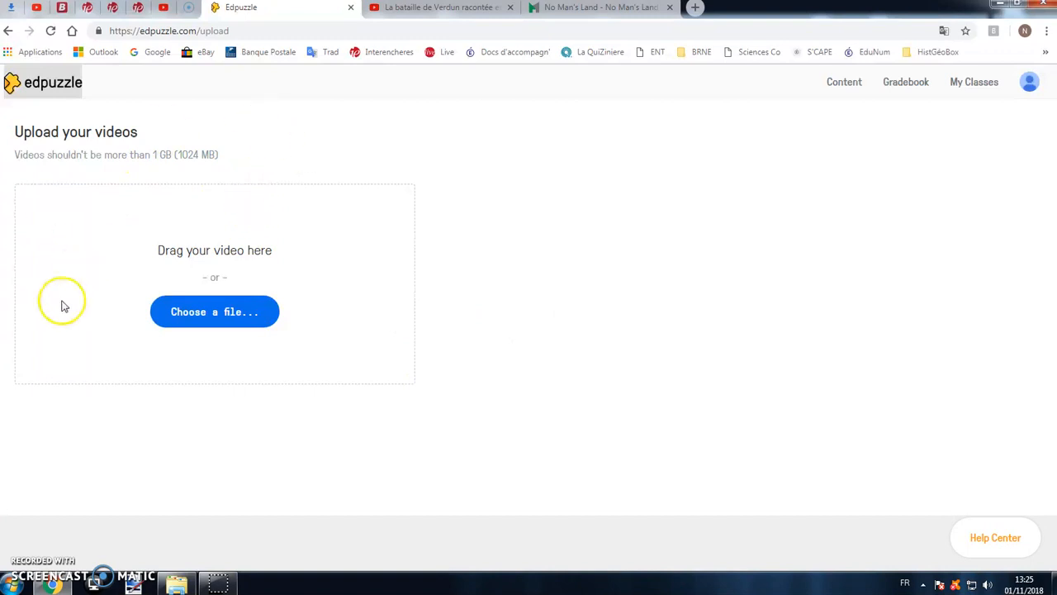
pyautogui.click(226, 312)
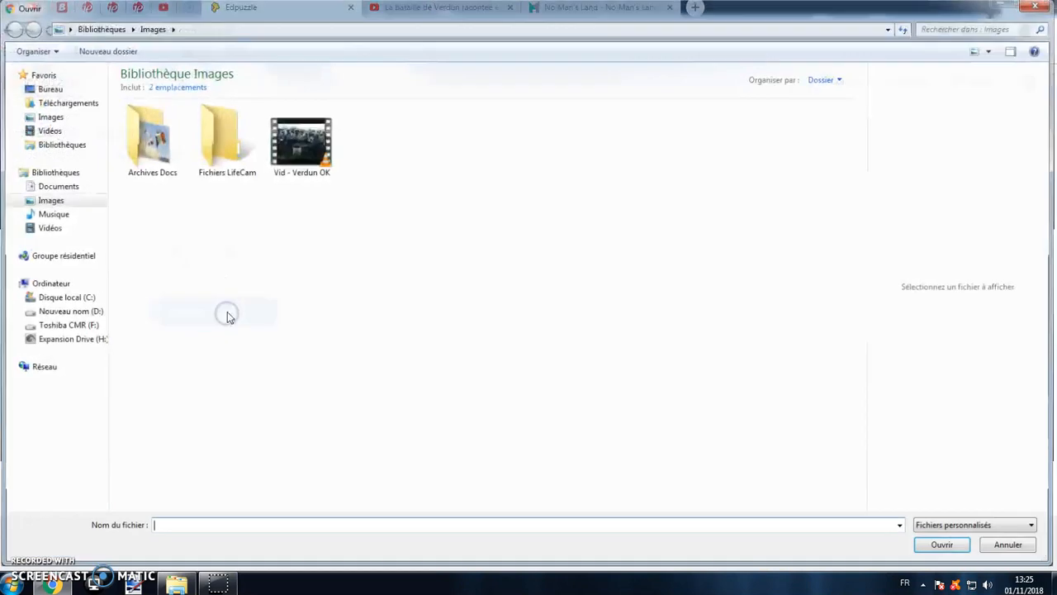
pyautogui.click(299, 142)
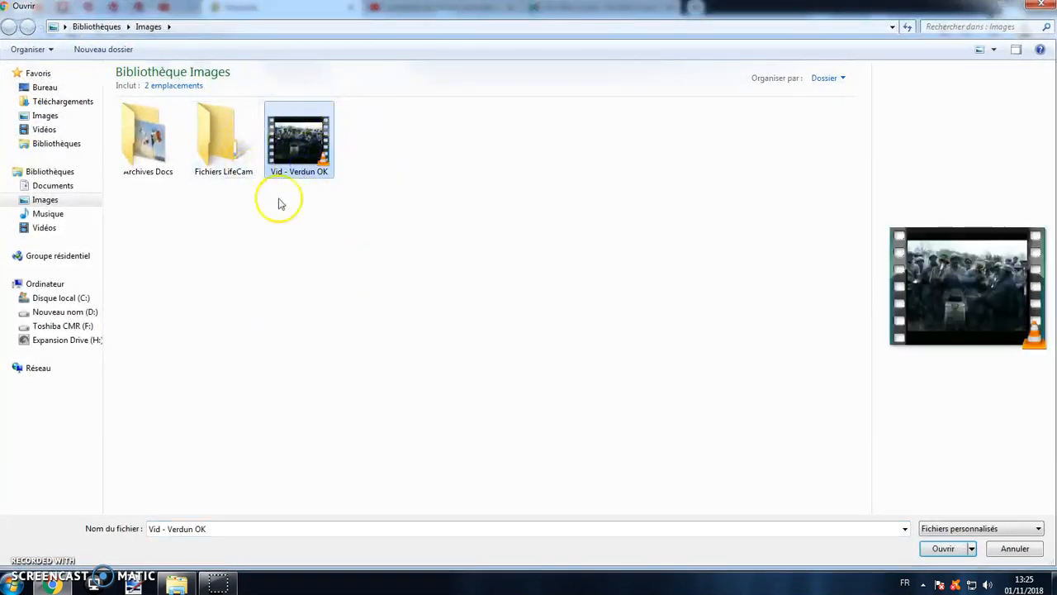
pyautogui.click(943, 551)
pyautogui.click(998, 551)
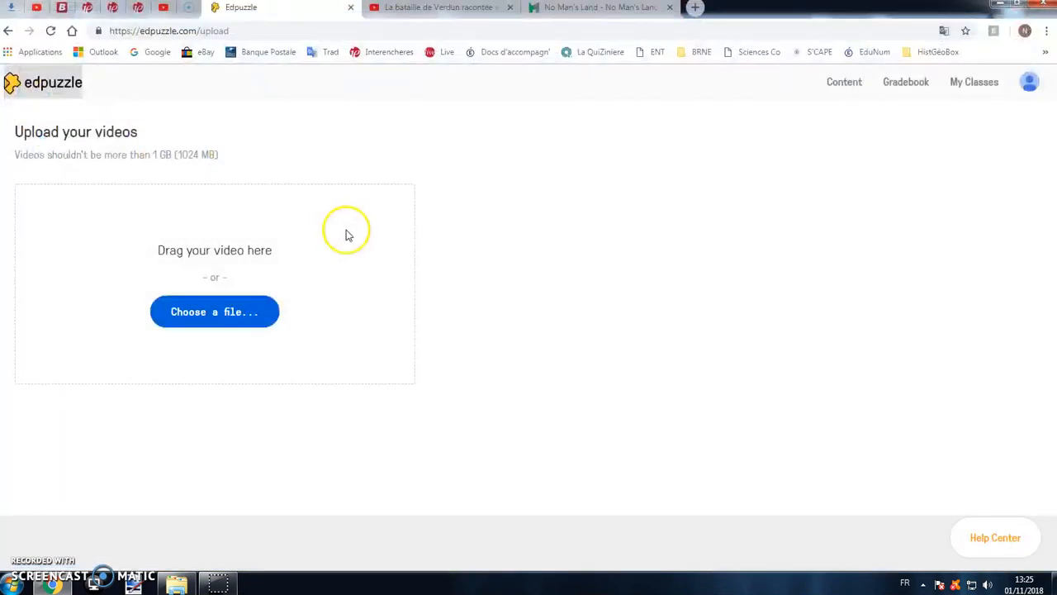
# - Start creating a video in the content library and choose YouTube as the source channel
pyautogui.click(857, 87)
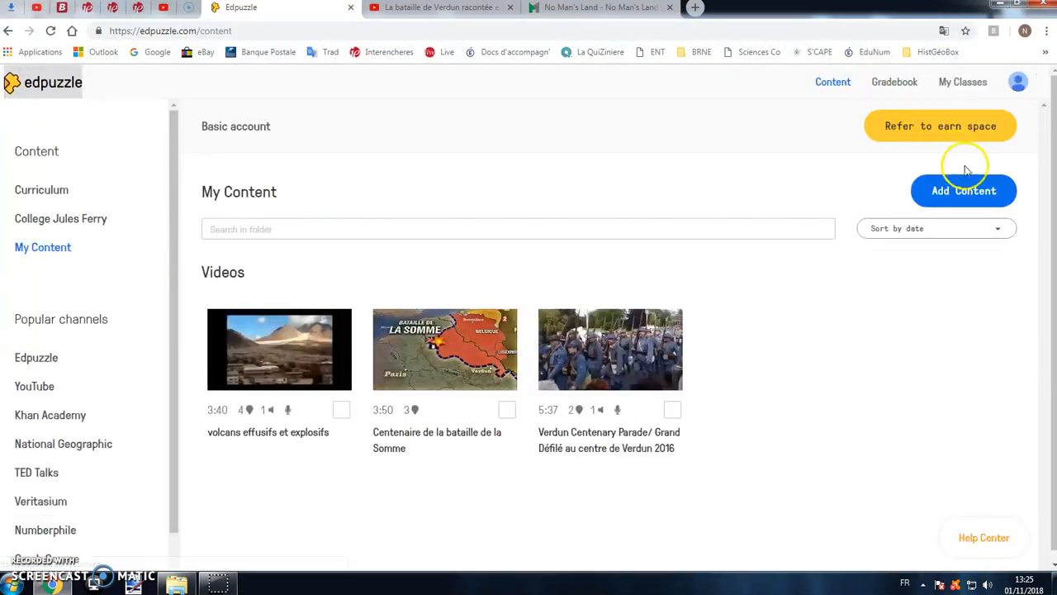
pyautogui.click(956, 196)
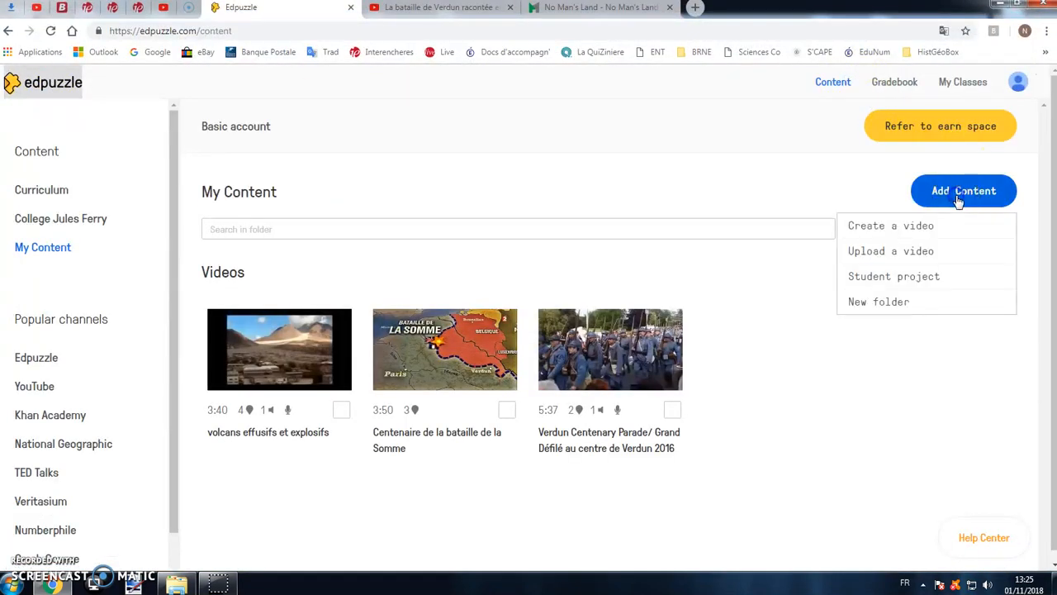
pyautogui.click(910, 231)
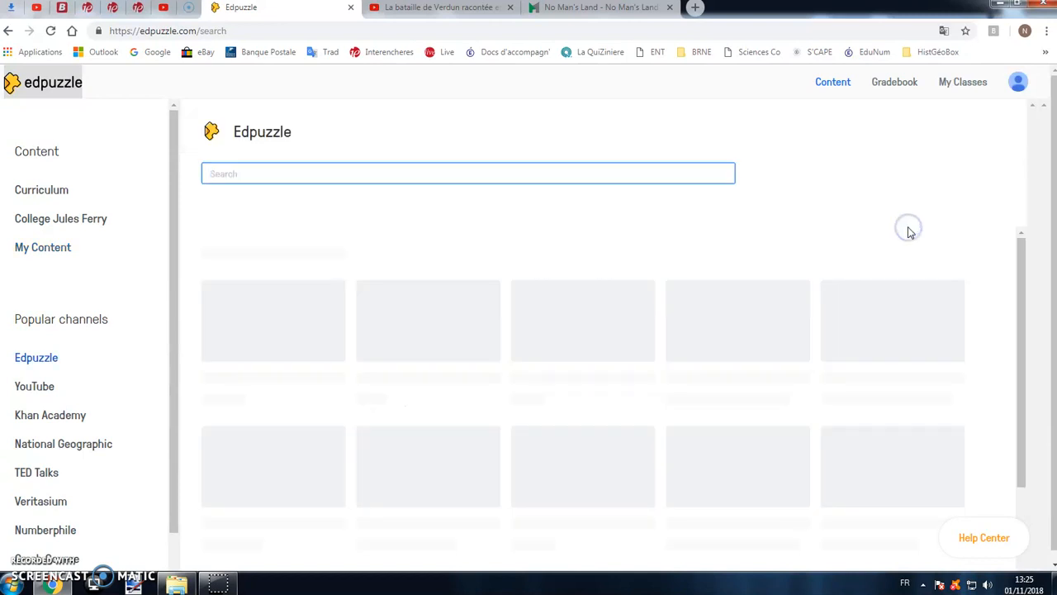
pyautogui.scroll(-1, 72, 406)
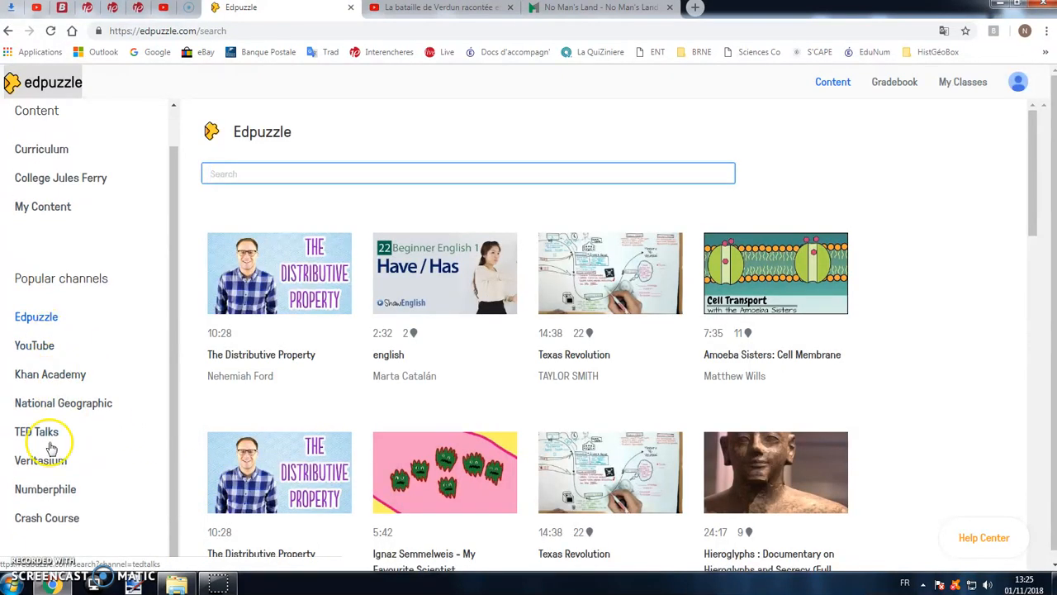
pyautogui.click(37, 346)
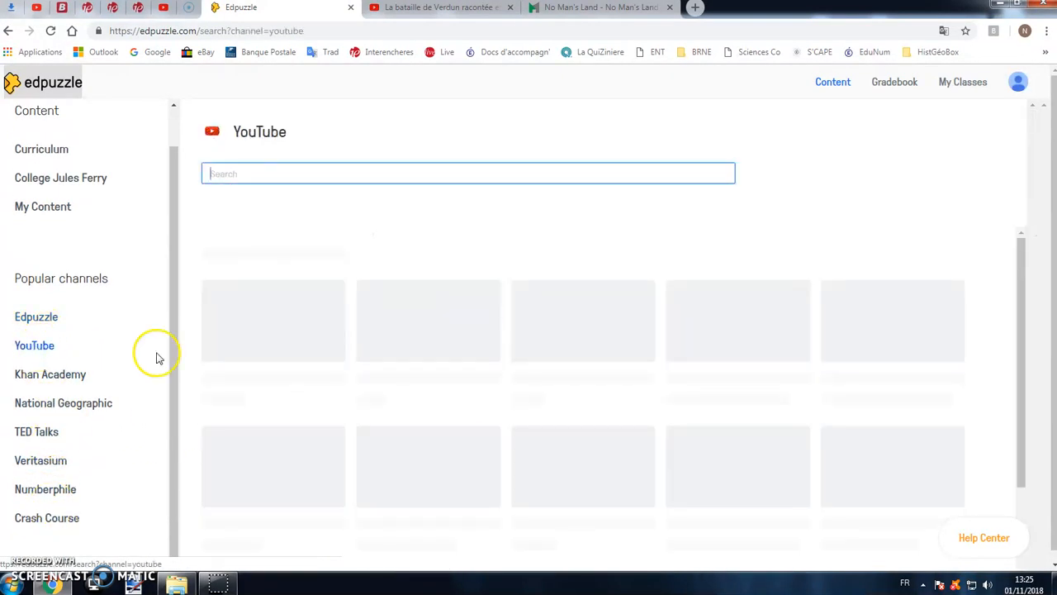
# - Switch to YouTube and copy the web address of the video "La bataille de Verdun racontée en stop motion"
pyautogui.click(407, 10)
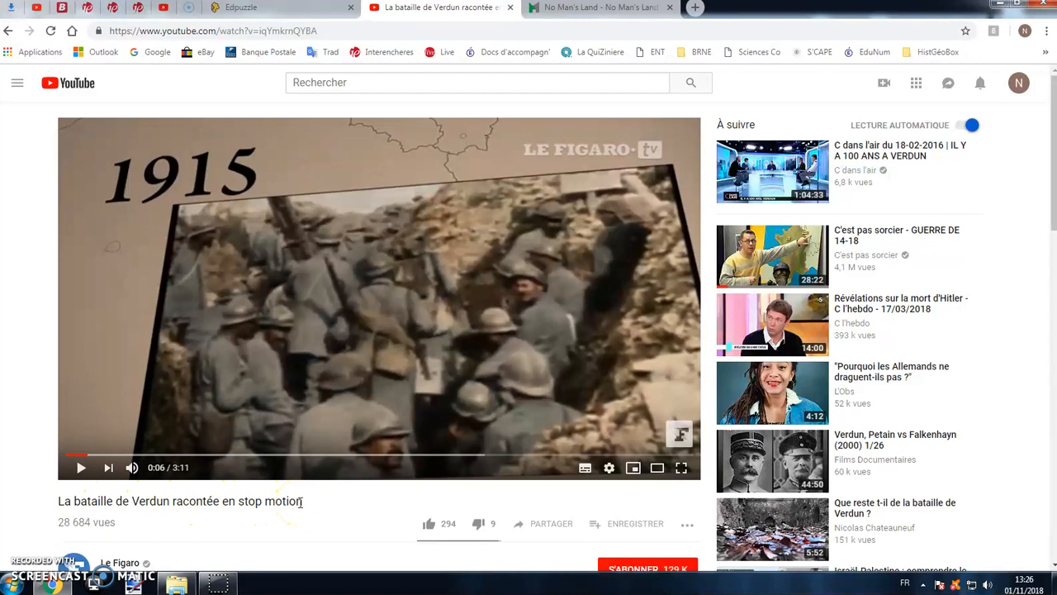
pyautogui.click(273, 31)
pyautogui.hotkey('ctrl', 'c')
pyautogui.rightClick(274, 33)
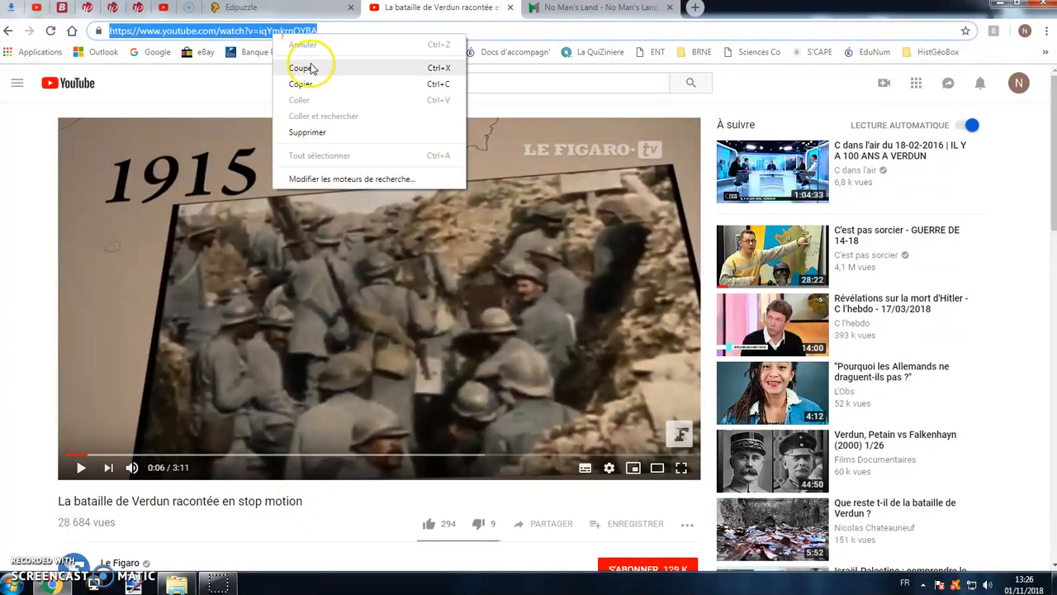
pyautogui.click(305, 83)
# - Return to Edpuzzle, search the YouTube channel with the copied video address and open the video for editing
pyautogui.click(325, 12)
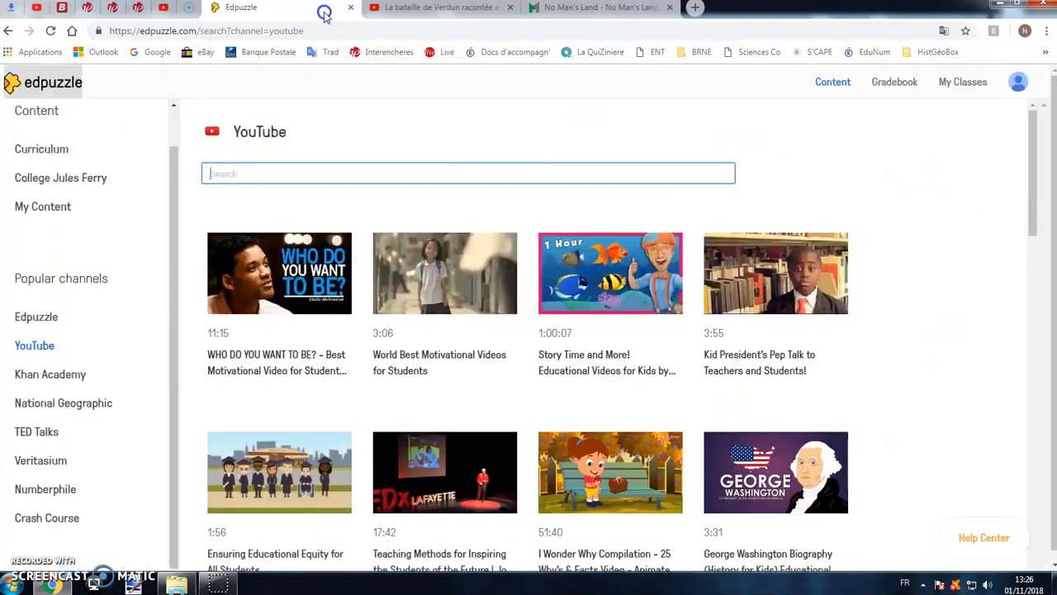
pyautogui.rightClick(286, 171)
pyautogui.click(345, 252)
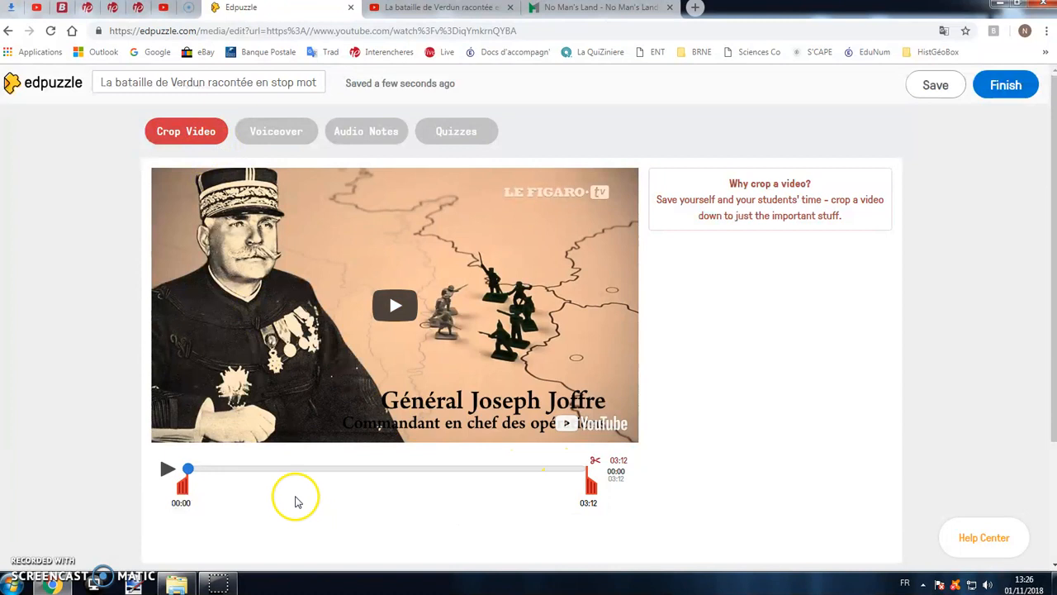
# - Crop the video to the section from 00:32 to 00:53
pyautogui.moveTo(185, 485); pyautogui.dragTo(225, 486)
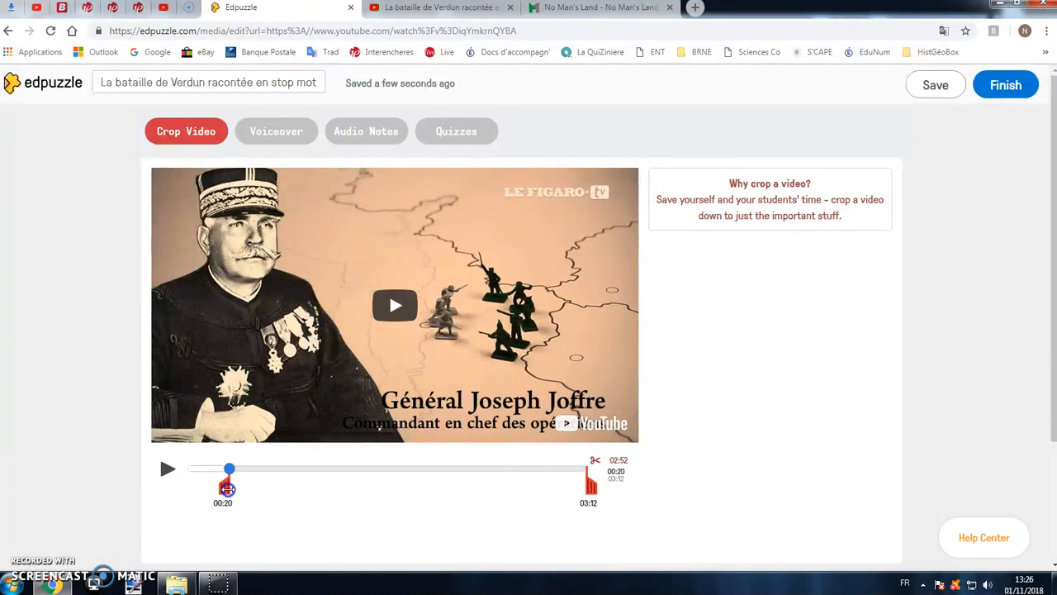
pyautogui.moveTo(588, 487); pyautogui.dragTo(183, 487)
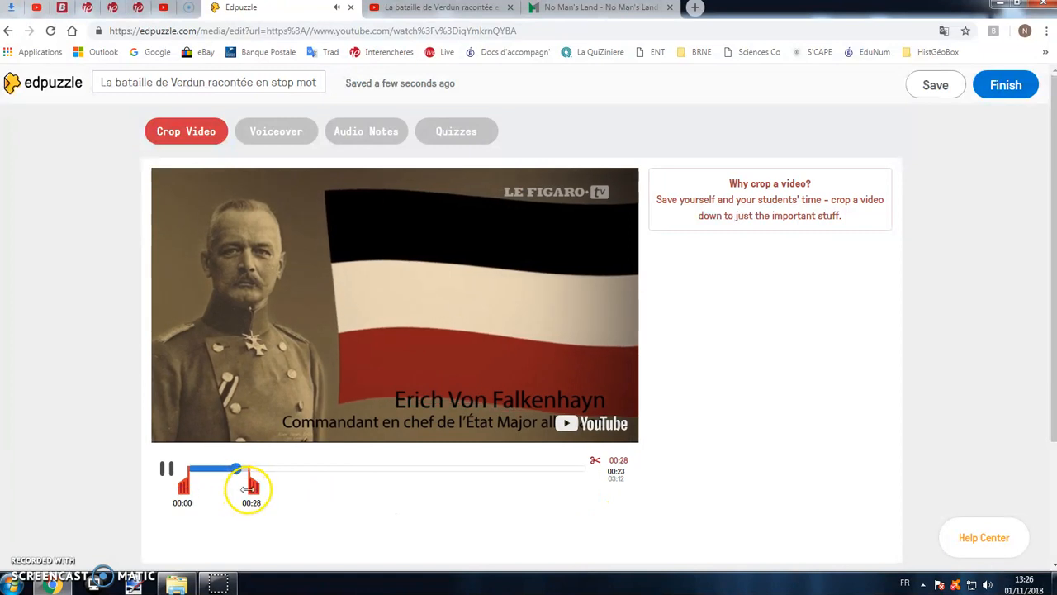
pyautogui.moveTo(247, 488); pyautogui.dragTo(289, 491)
pyautogui.click(184, 489)
pyautogui.click(169, 471)
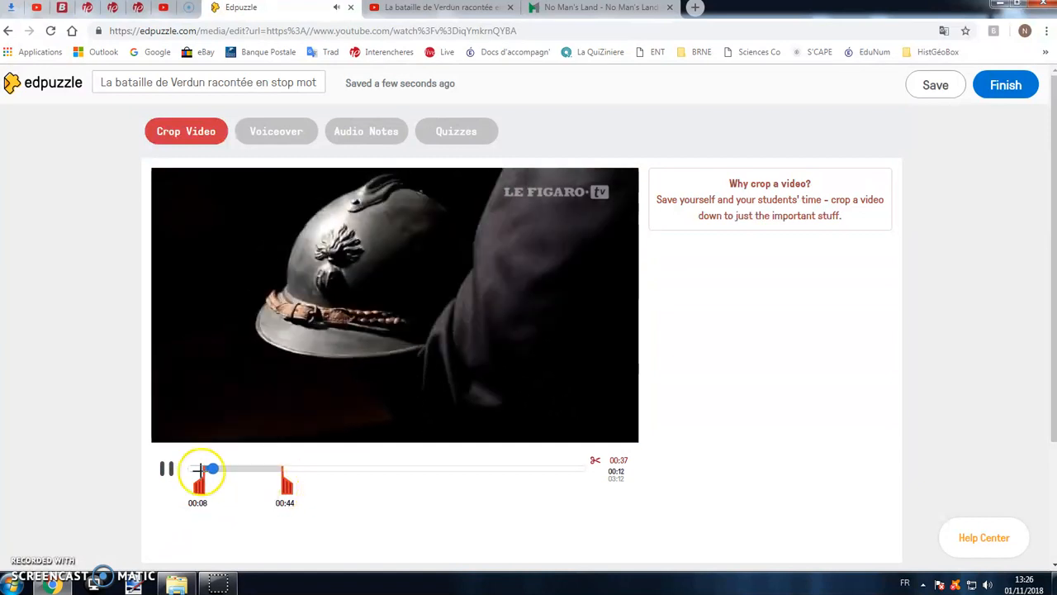
pyautogui.click(167, 473)
pyautogui.moveTo(198, 483); pyautogui.dragTo(299, 491)
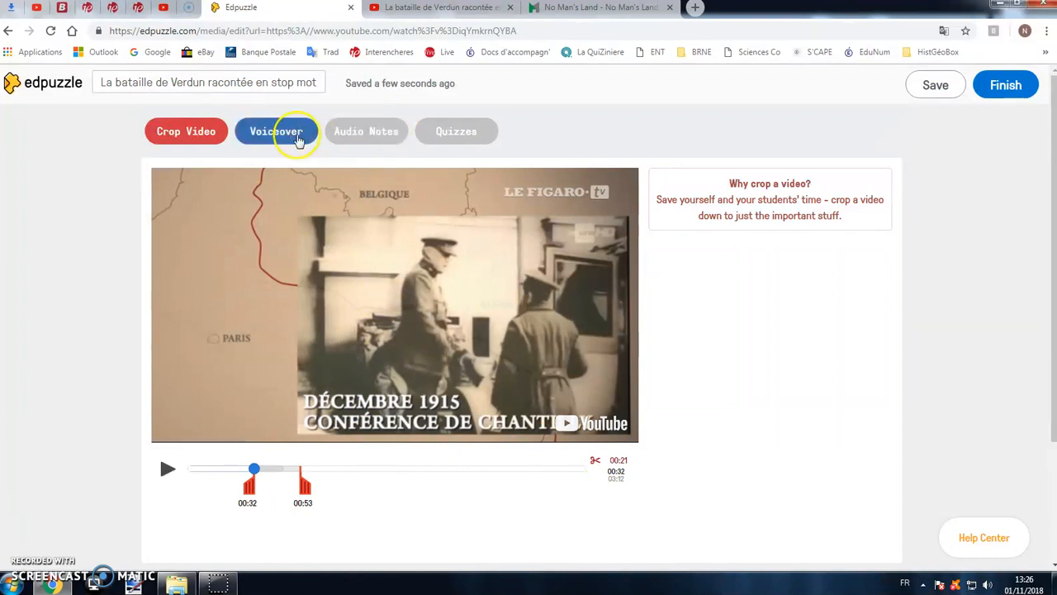
# - Record two voiceover segments from the start of the cropped video and remove the last recording
pyautogui.click(299, 140)
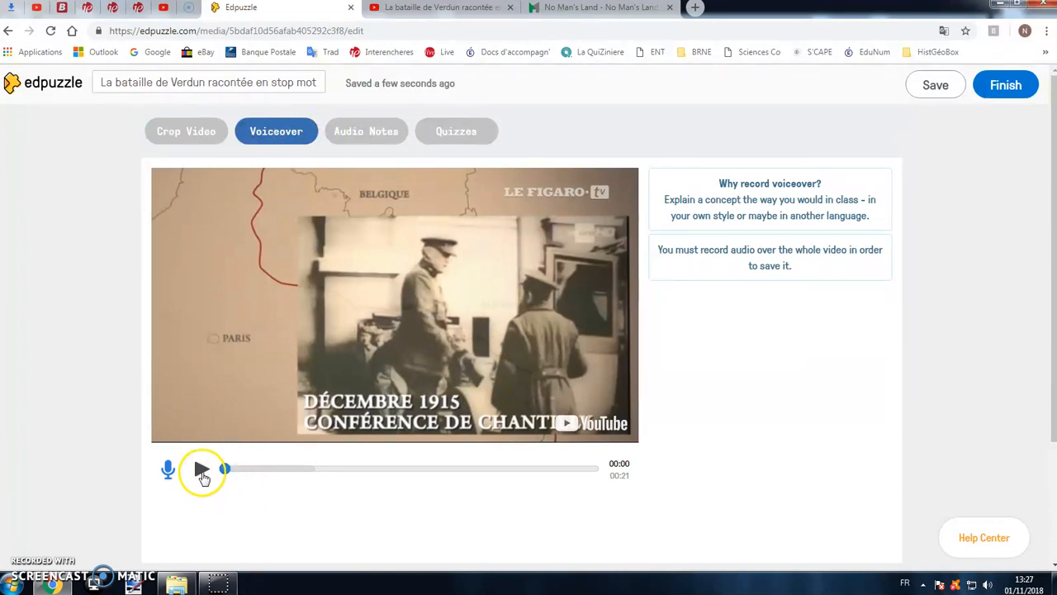
pyautogui.click(167, 470)
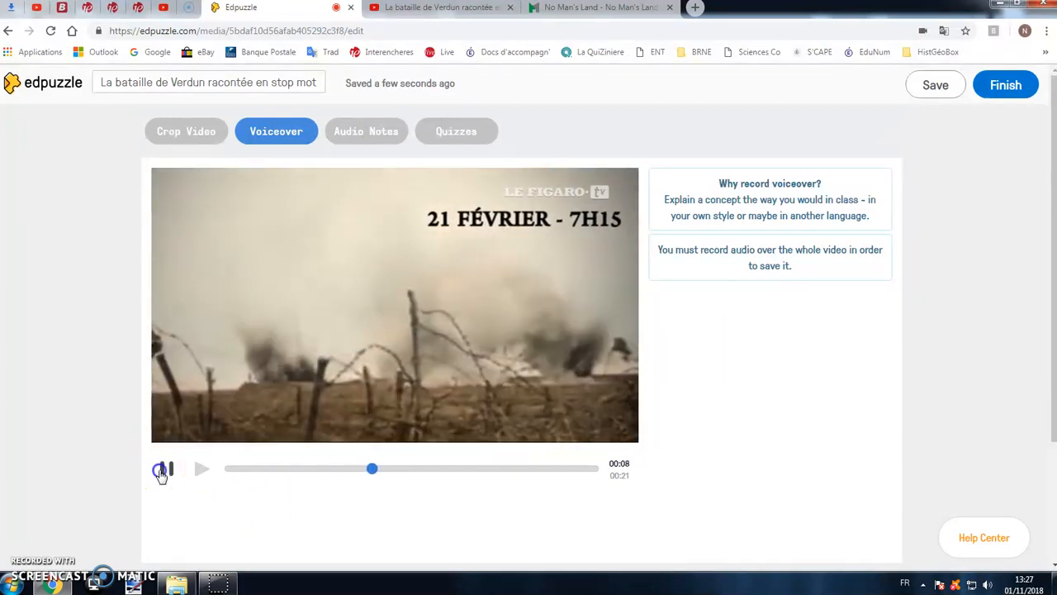
pyautogui.click(162, 471)
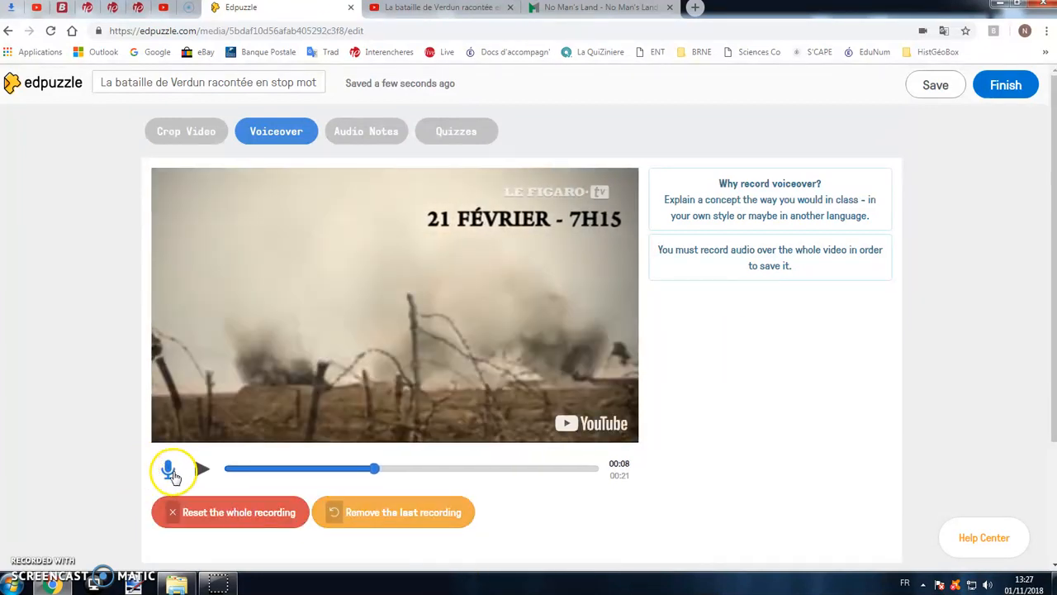
pyautogui.click(172, 475)
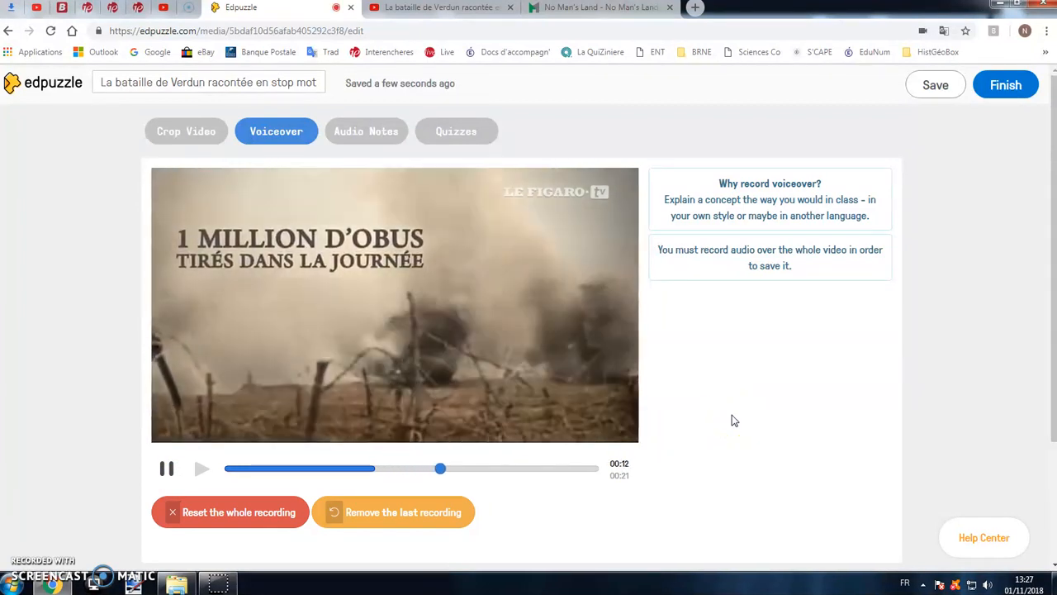
pyautogui.click(168, 469)
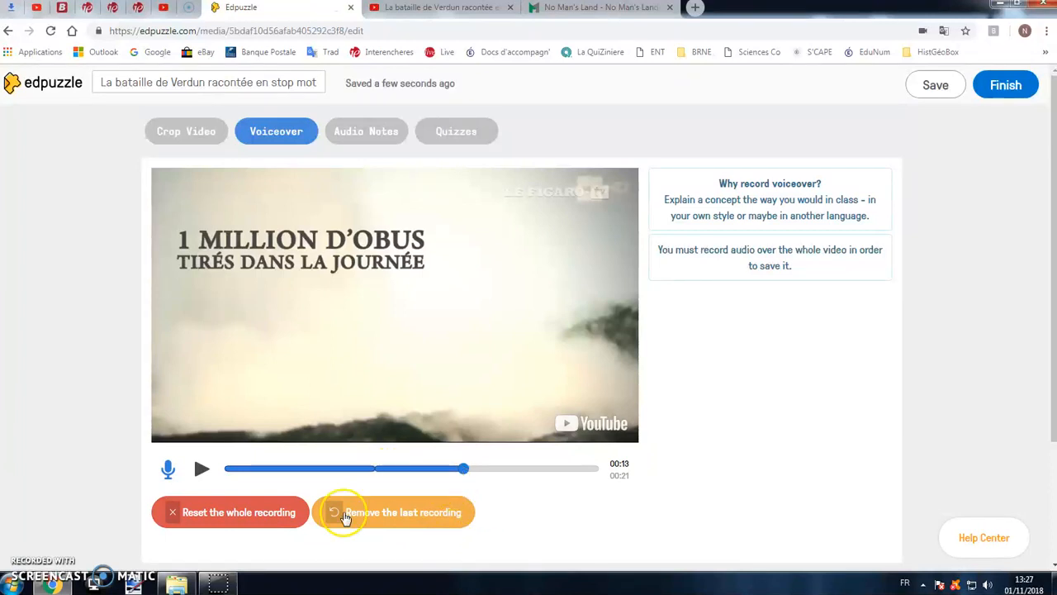
pyautogui.click(338, 514)
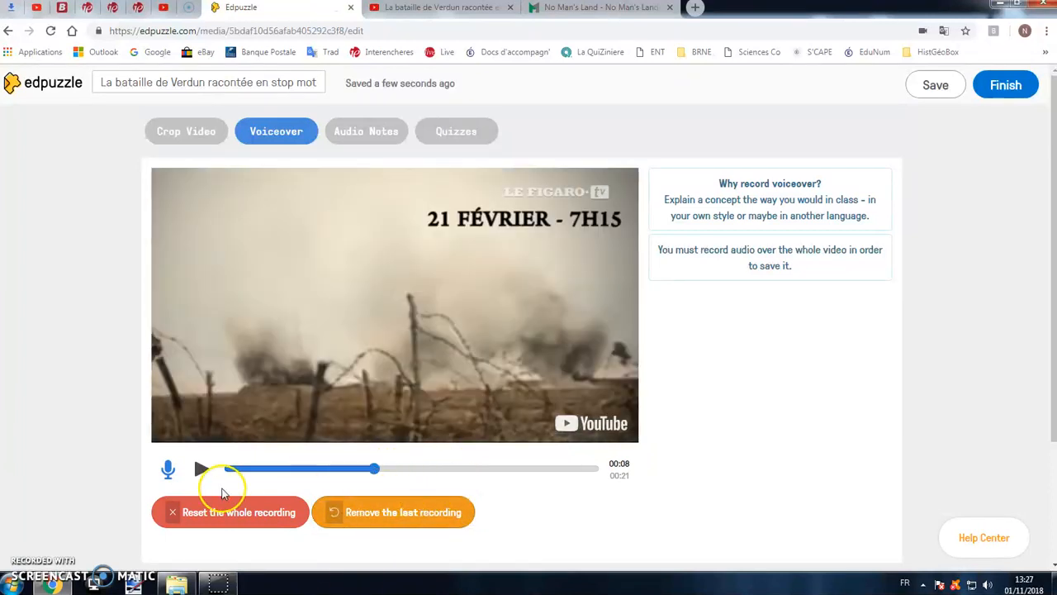
# - Record another voiceover segment from 00:08 to 00:13 and reset the whole recording
pyautogui.click(167, 469)
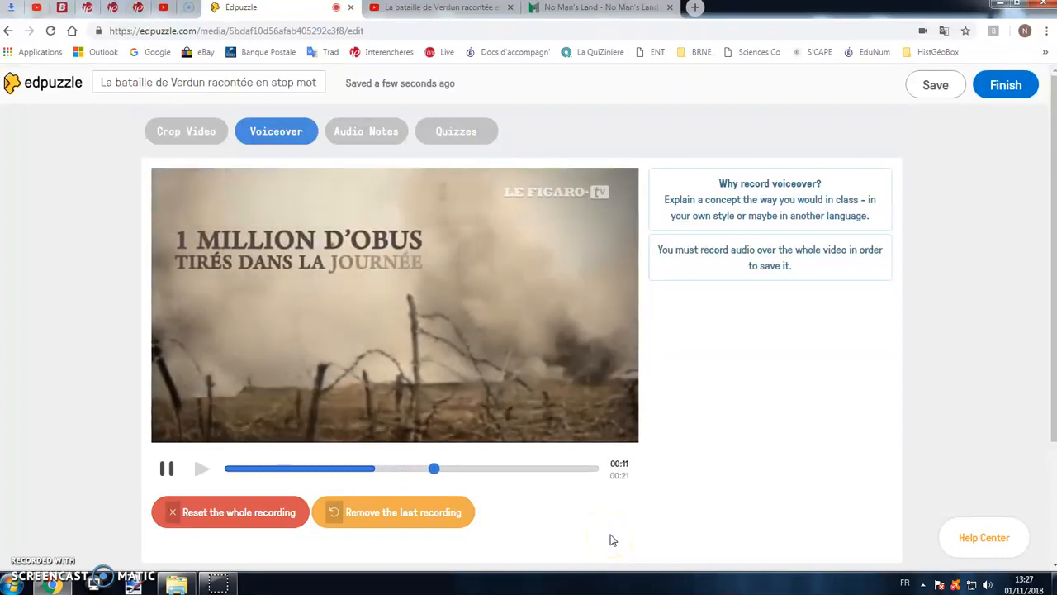
pyautogui.click(174, 471)
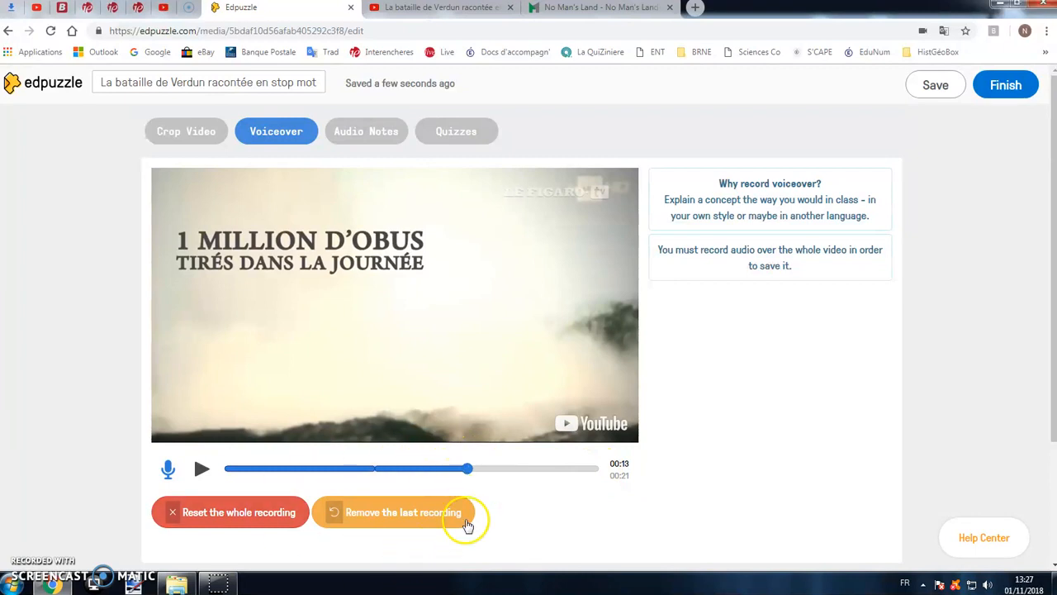
pyautogui.click(256, 527)
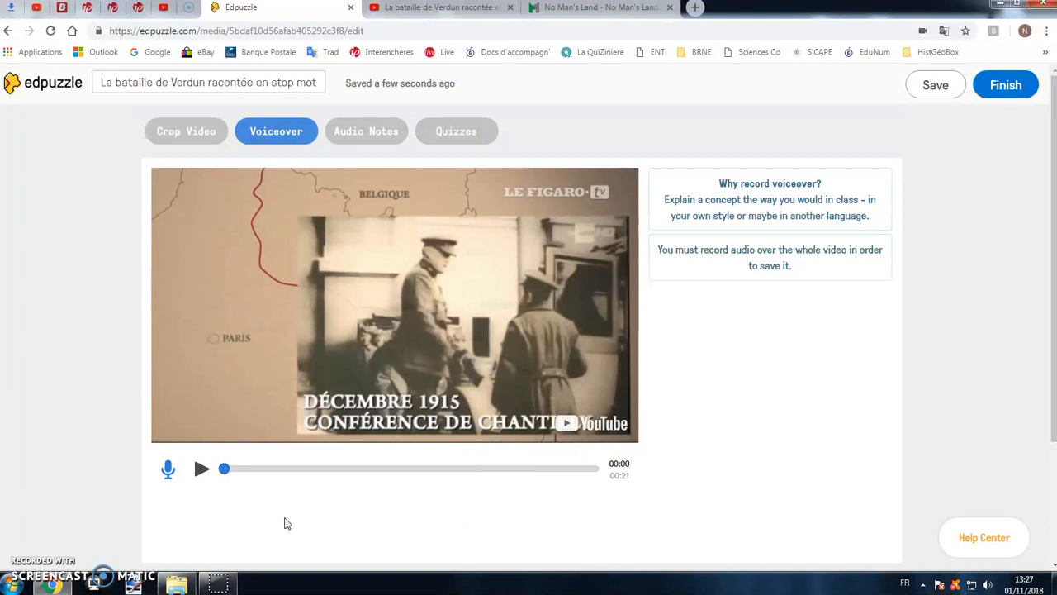
# - Record an audio note at 00:05 of the cropped video and remove that note
pyautogui.click(360, 137)
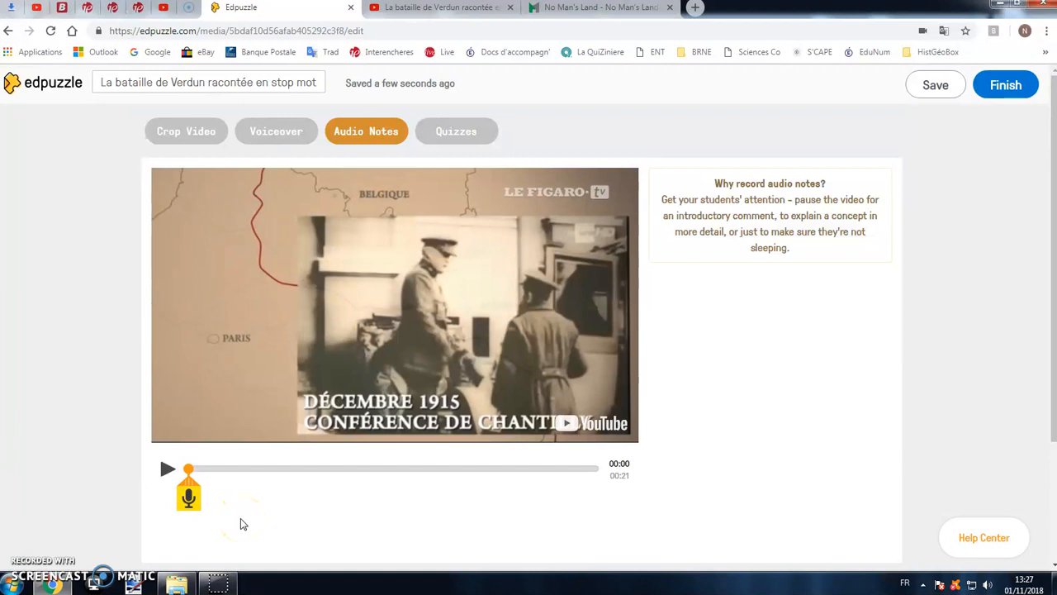
pyautogui.click(188, 483)
pyautogui.moveTo(190, 477); pyautogui.dragTo(289, 477)
pyautogui.click(289, 497)
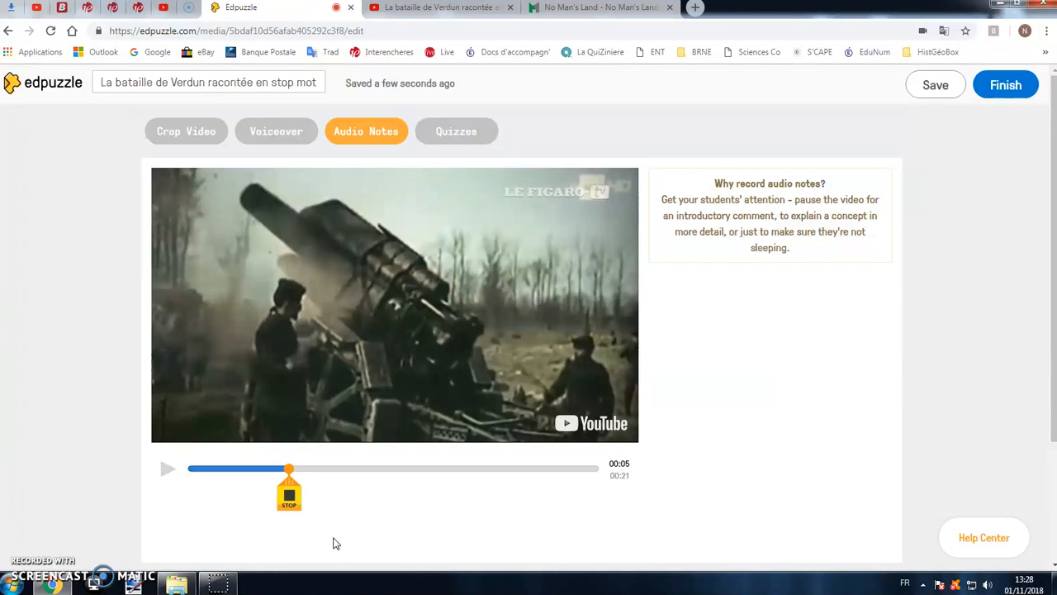
pyautogui.click(289, 499)
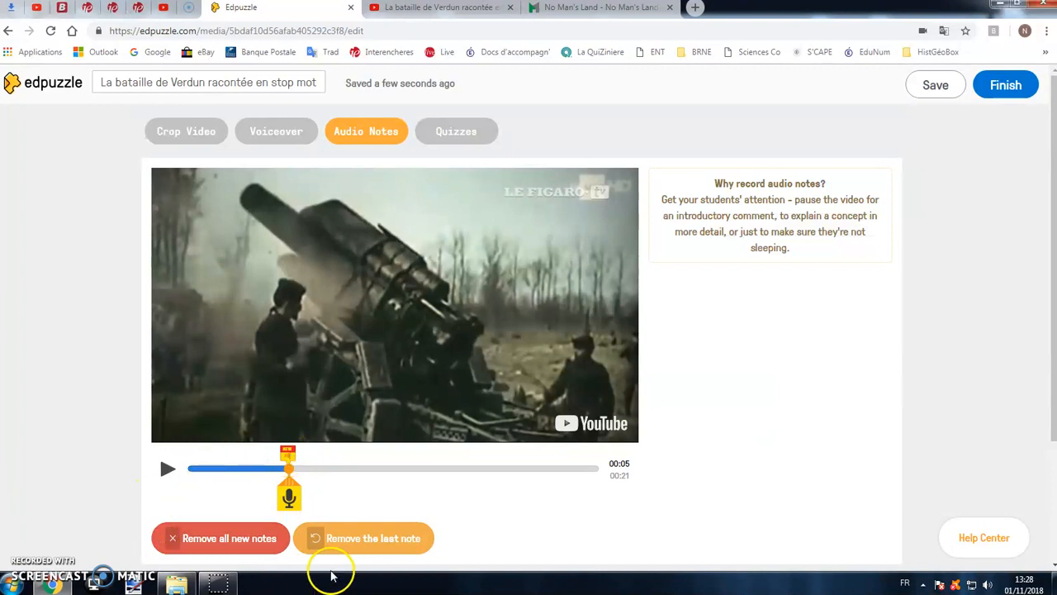
pyautogui.click(320, 541)
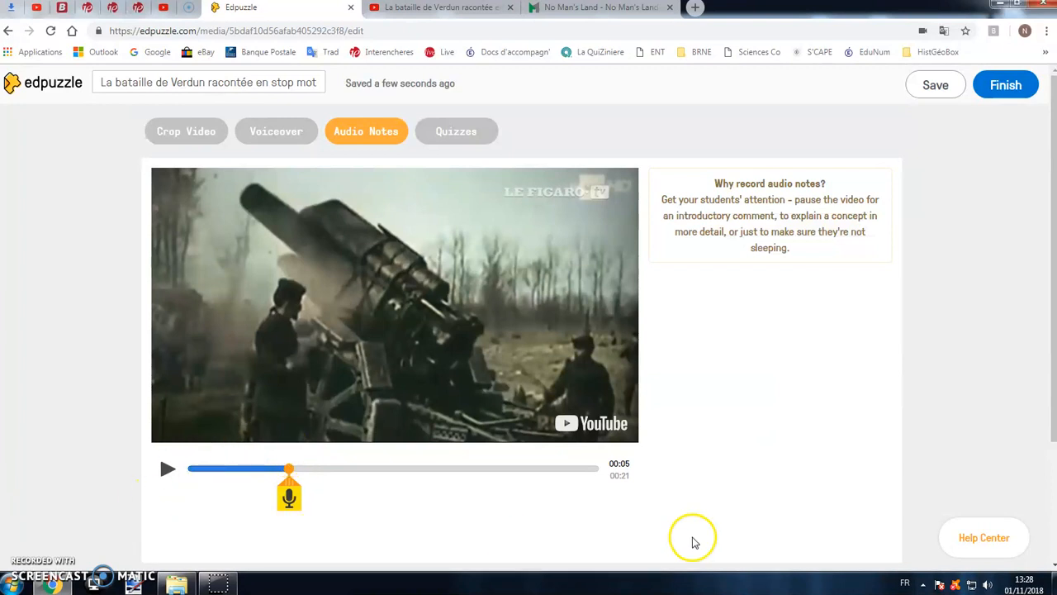
# - Record two audio notes on the cropped video, one at 00:06 and one at 00:10
pyautogui.moveTo(290, 479)
pyautogui.mouseDown()
pyautogui.moveTo(217, 480)
pyautogui.moveTo(302, 481)
pyautogui.mouseUp()
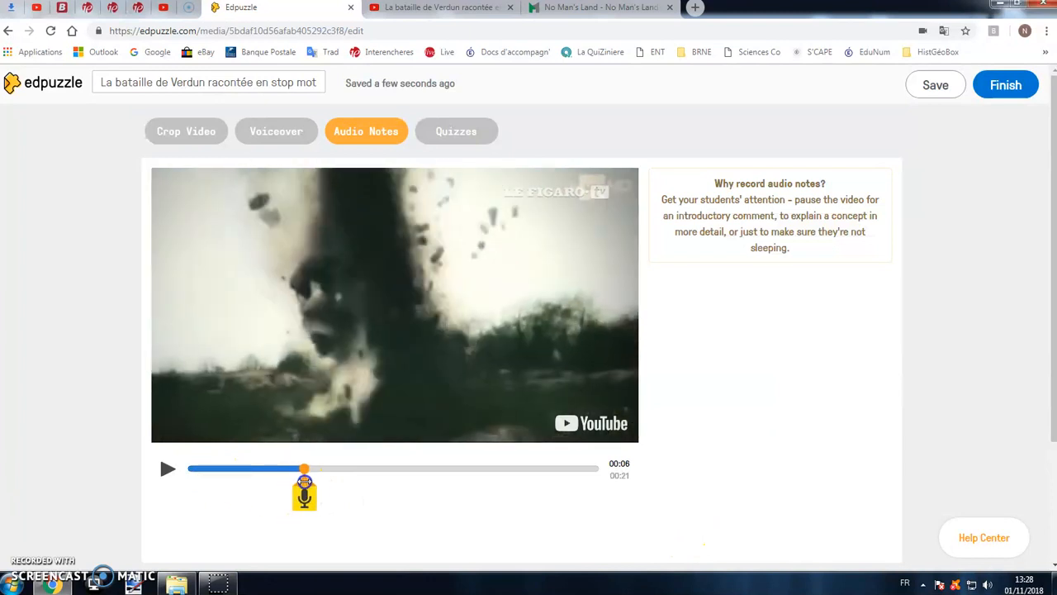
pyautogui.click(303, 495)
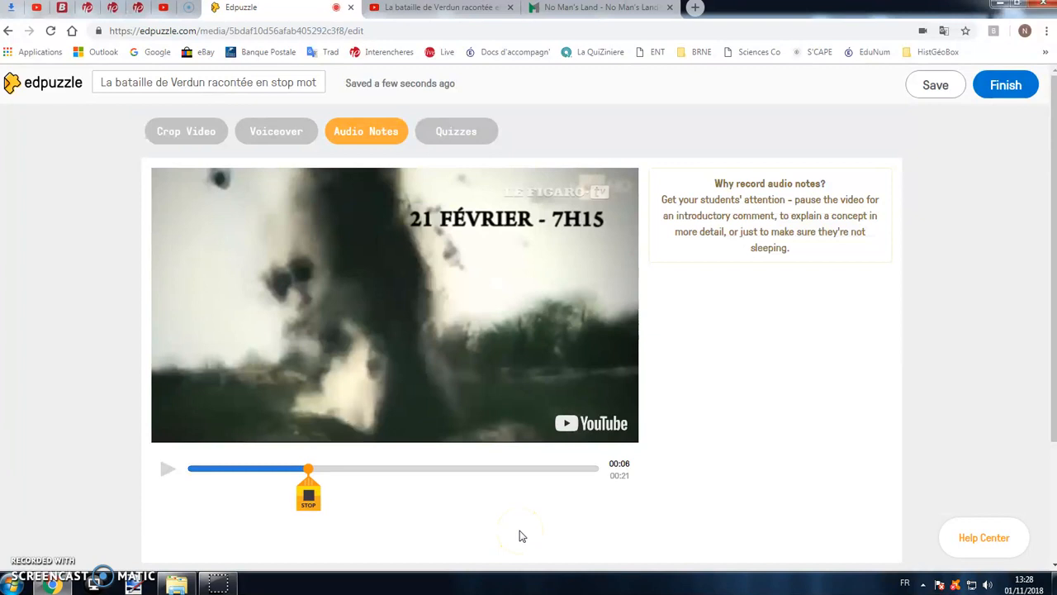
pyautogui.click(308, 496)
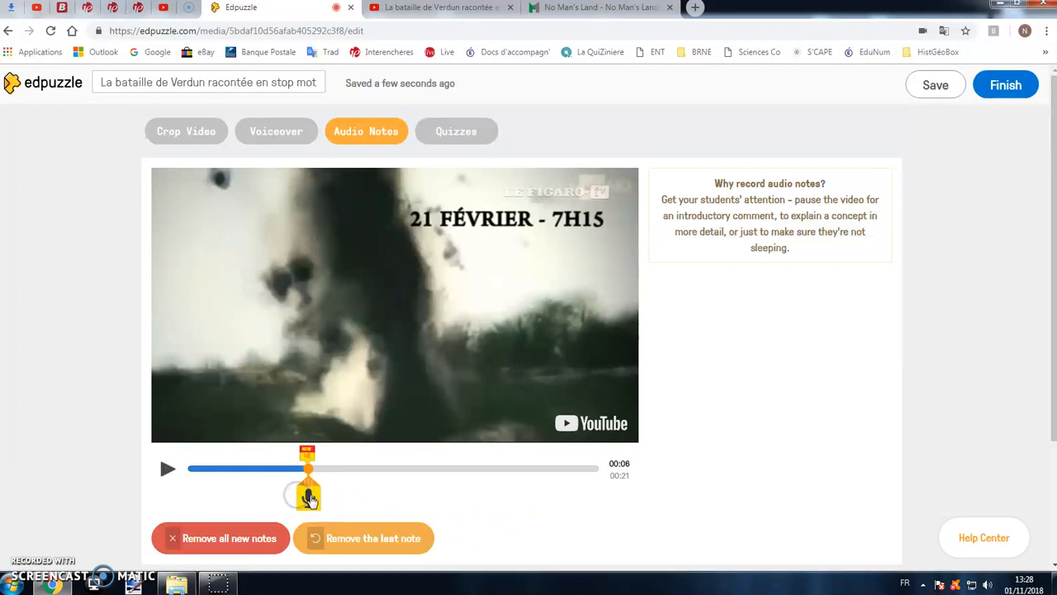
pyautogui.moveTo(310, 499)
pyautogui.mouseDown()
pyautogui.moveTo(434, 496)
pyautogui.moveTo(444, 478)
pyautogui.moveTo(510, 474)
pyautogui.moveTo(383, 473)
pyautogui.mouseUp()
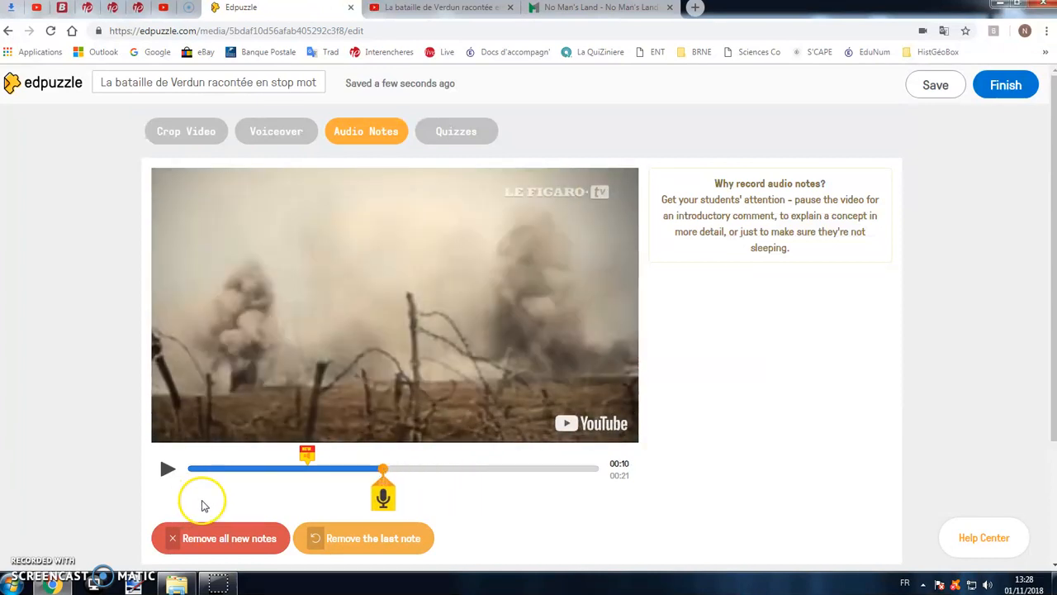
pyautogui.click(382, 495)
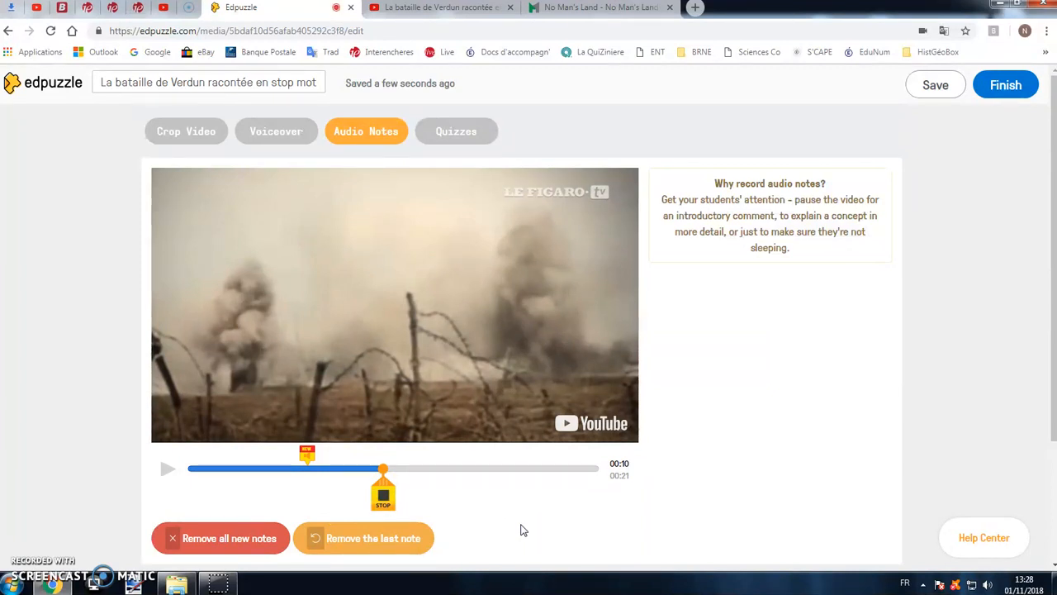
pyautogui.click(385, 498)
# - Play back the two recorded audio notes from their markers on the timeline
pyautogui.moveTo(384, 482)
pyautogui.mouseDown()
pyautogui.moveTo(548, 489)
pyautogui.moveTo(500, 487)
pyautogui.mouseUp()
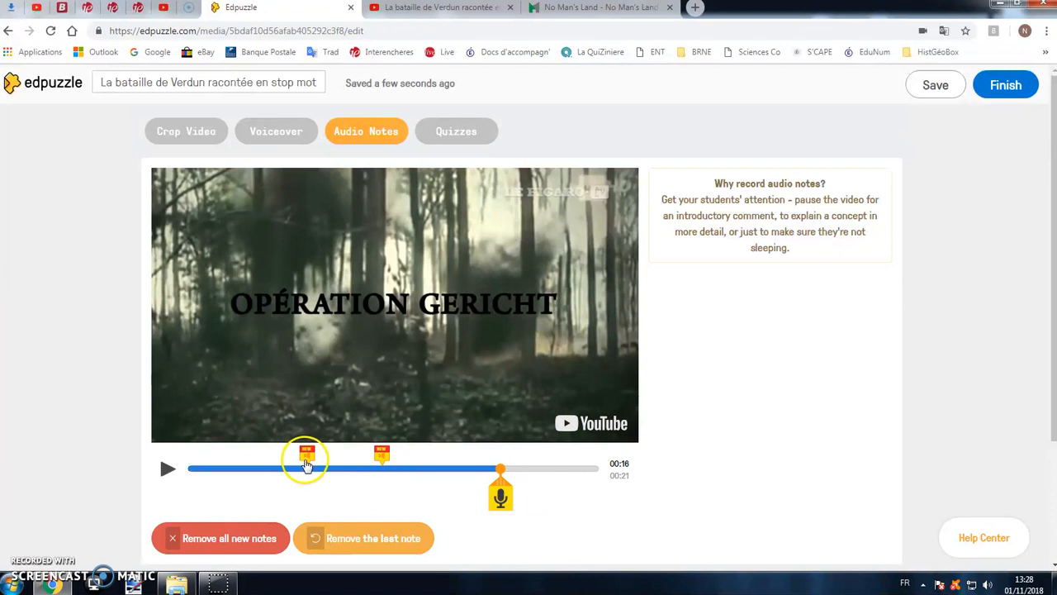
pyautogui.click(305, 465)
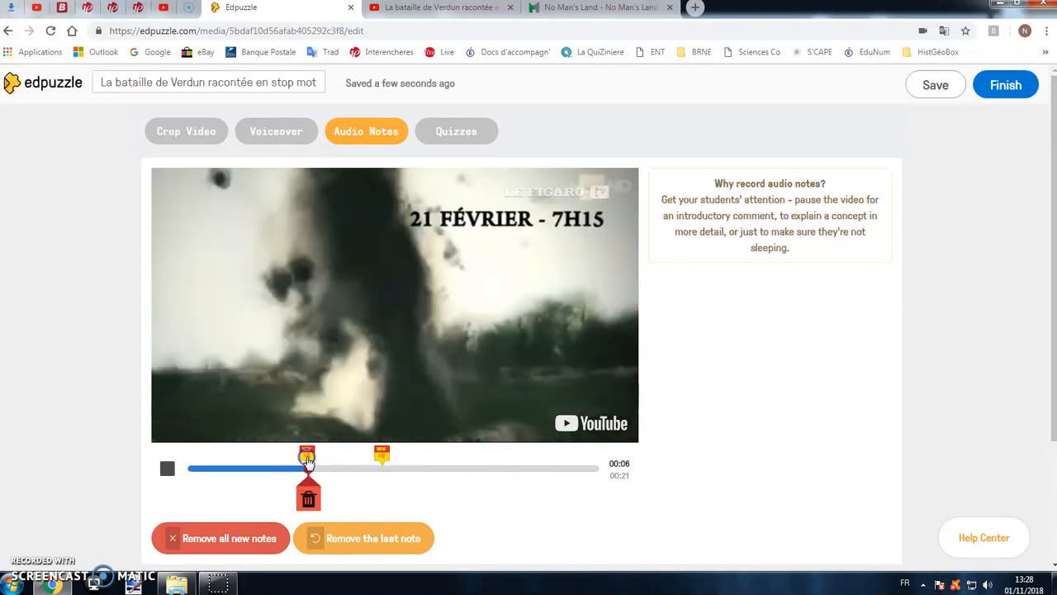
pyautogui.click(382, 454)
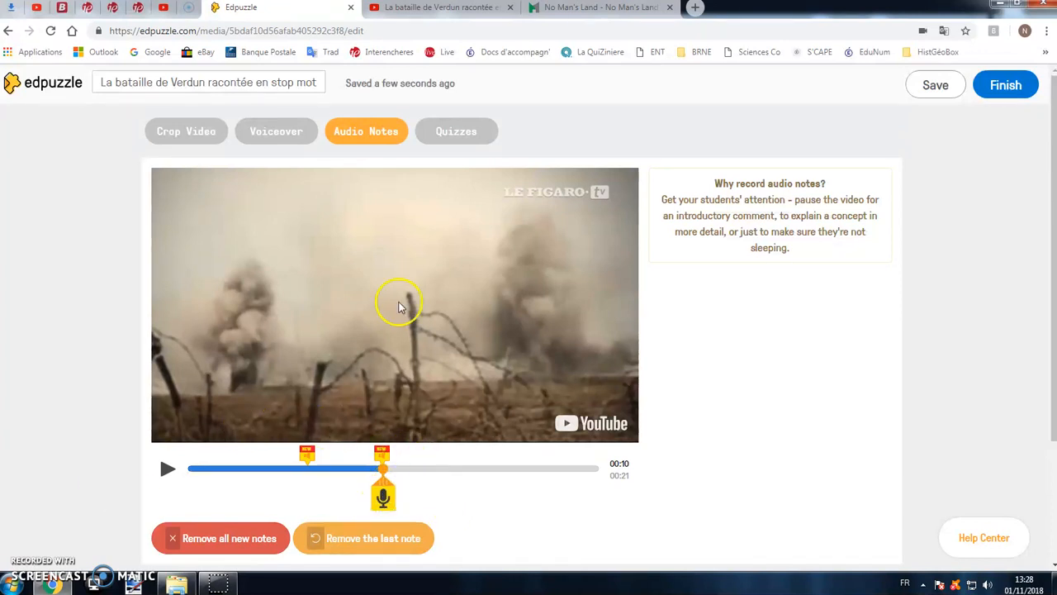
# - Start a quiz at 00:04 of the cropped video, using the open-ended question type
pyautogui.click(458, 134)
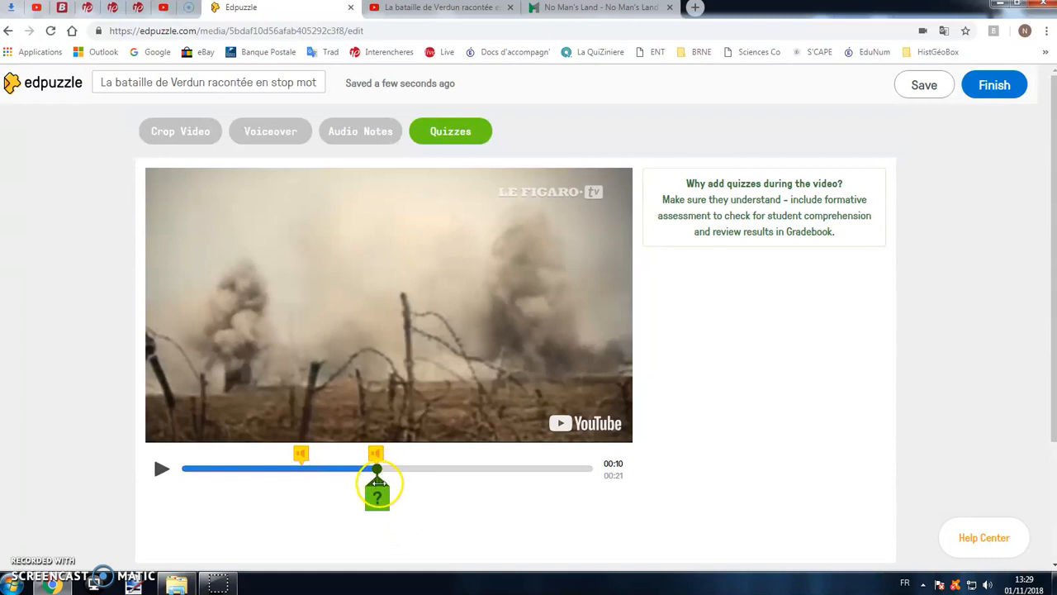
pyautogui.moveTo(377, 480)
pyautogui.mouseDown()
pyautogui.moveTo(215, 479)
pyautogui.moveTo(262, 477)
pyautogui.mouseUp()
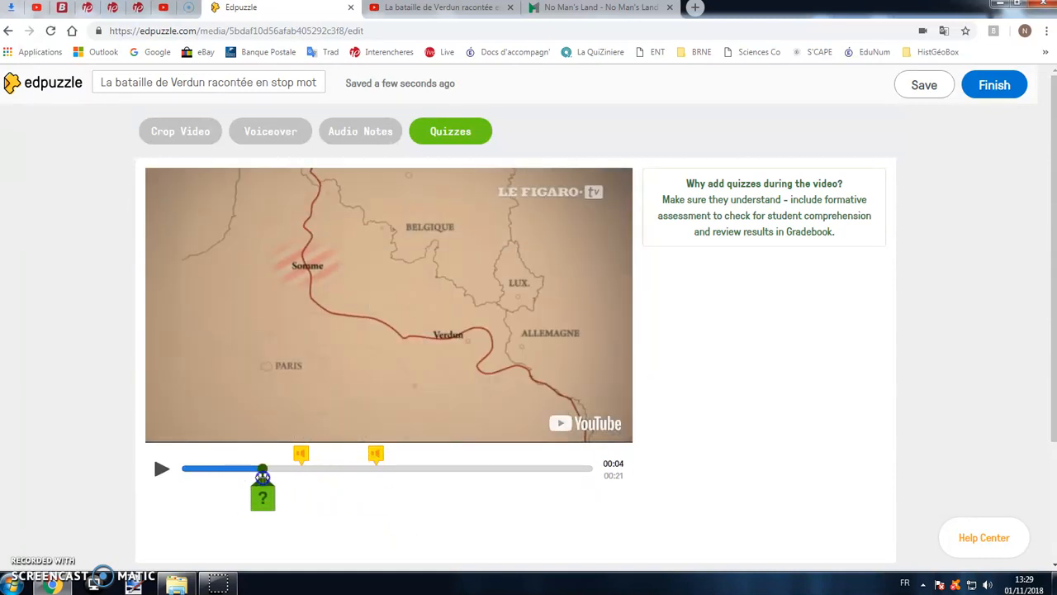
pyautogui.click(265, 504)
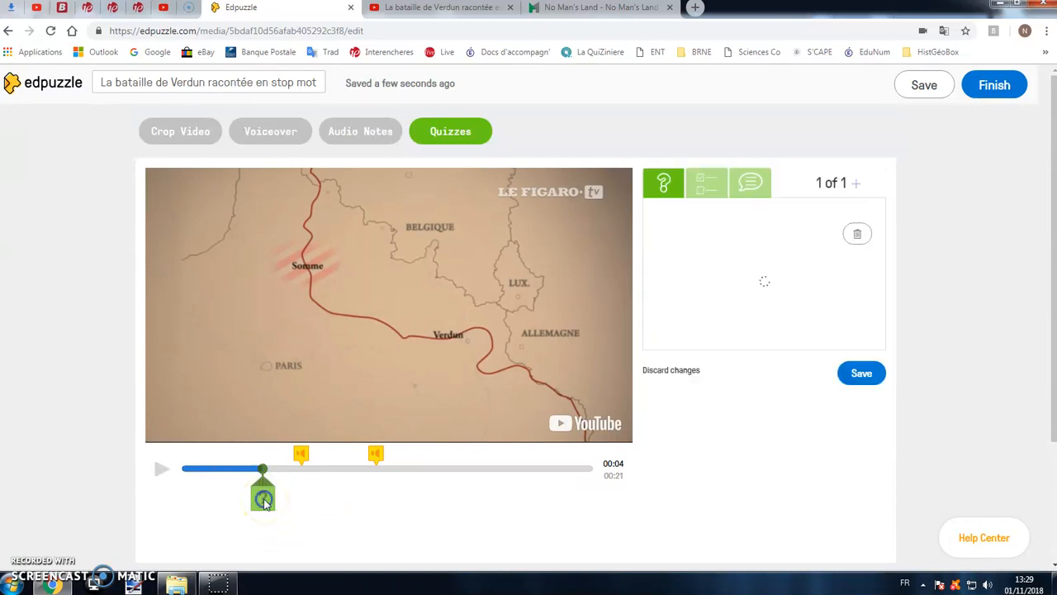
pyautogui.click(688, 300)
pyautogui.click(662, 183)
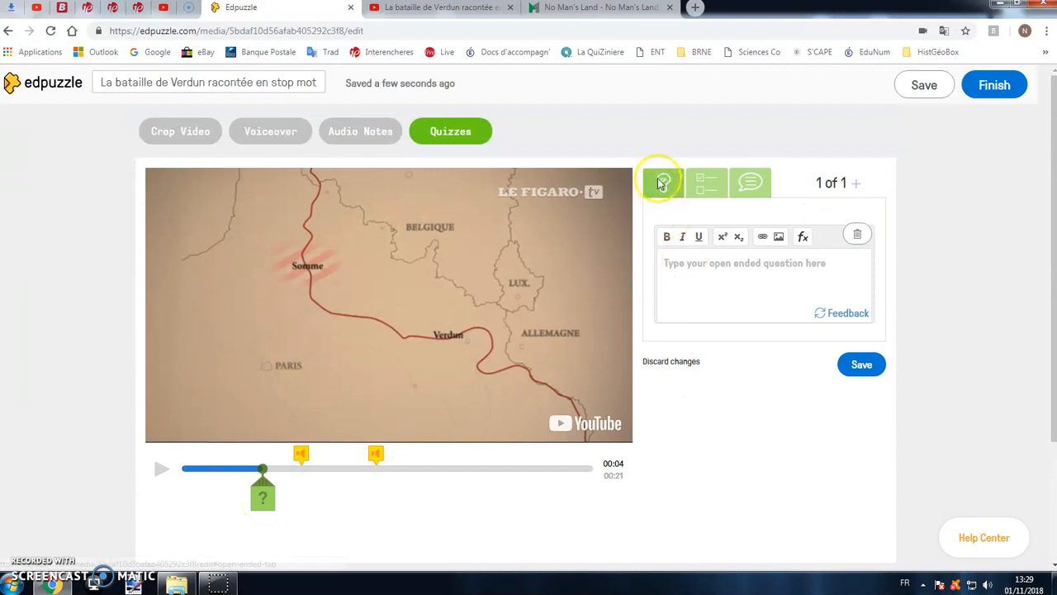
pyautogui.click(678, 202)
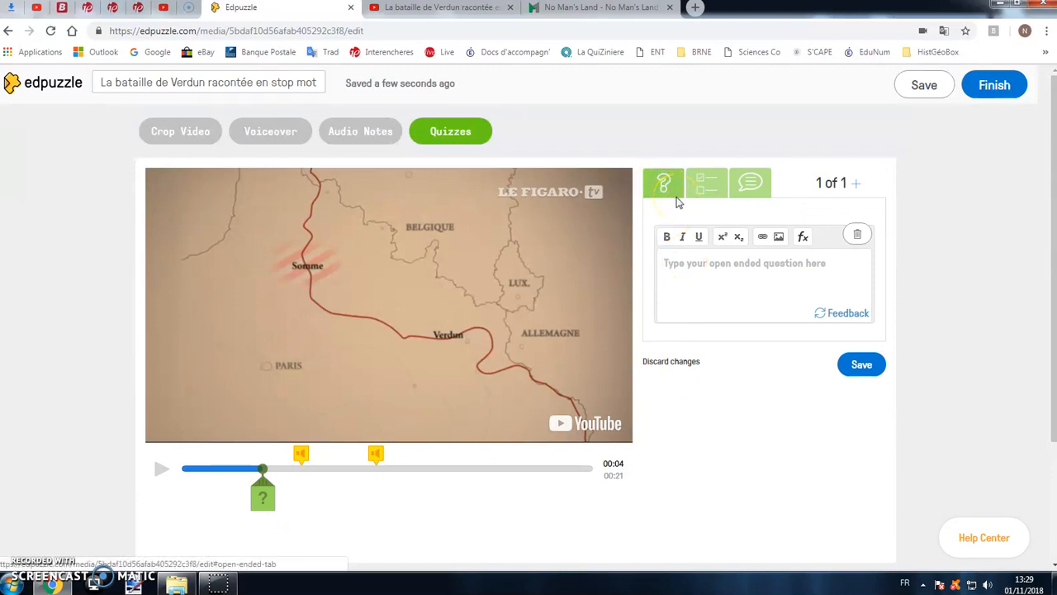
# - Examine the multiple-choice and comment options for the quiz at 00:04
pyautogui.click(708, 190)
pyautogui.click(737, 183)
pyautogui.click(784, 277)
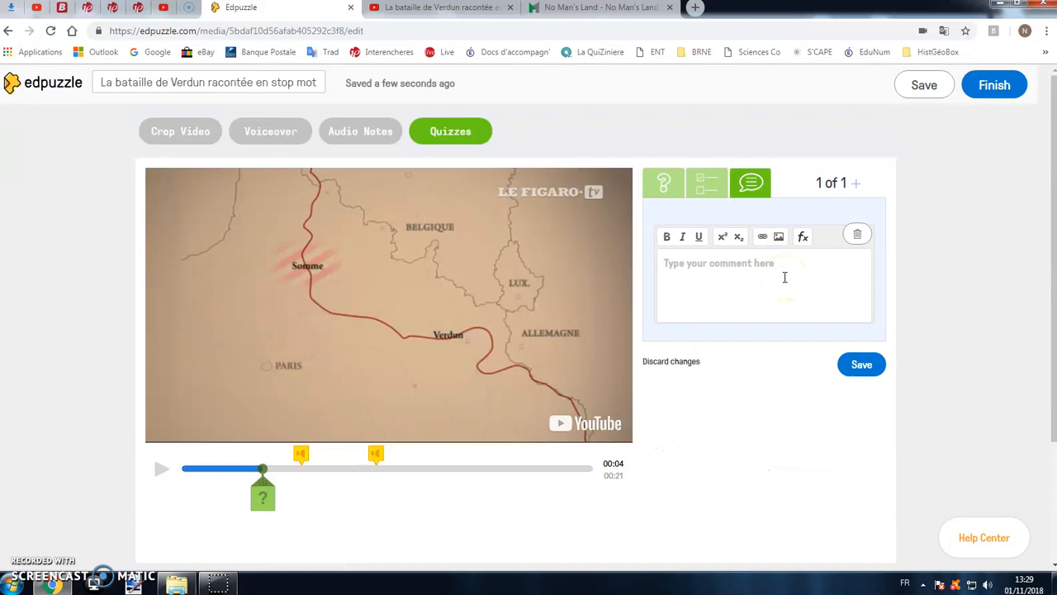
# - Enter the open-ended question "Quelle autre bataille se déroule sur le front au même moment que Verdun ?" at 00:04 and save it
pyautogui.click(665, 182)
pyautogui.click(718, 271)
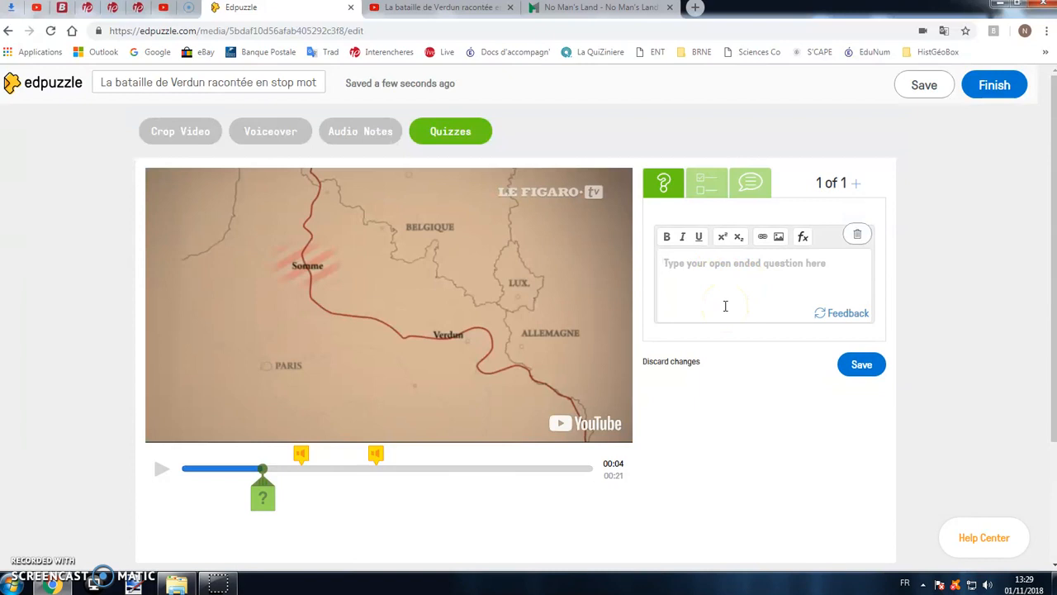
pyautogui.write('Quelle autre bataille se déroule sur le front au même moment que Verdun ?')
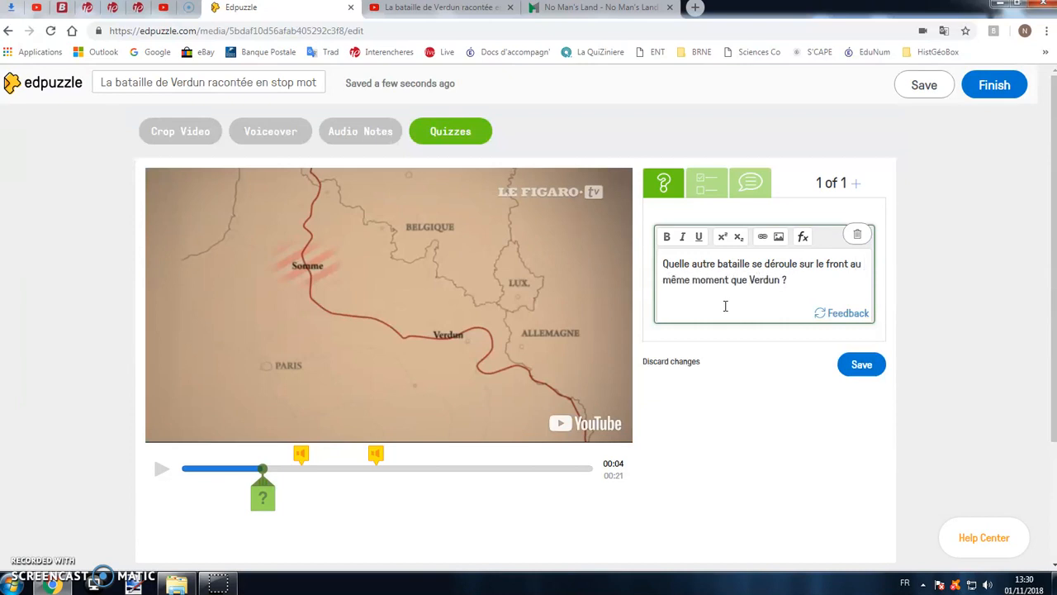
pyautogui.click(760, 330)
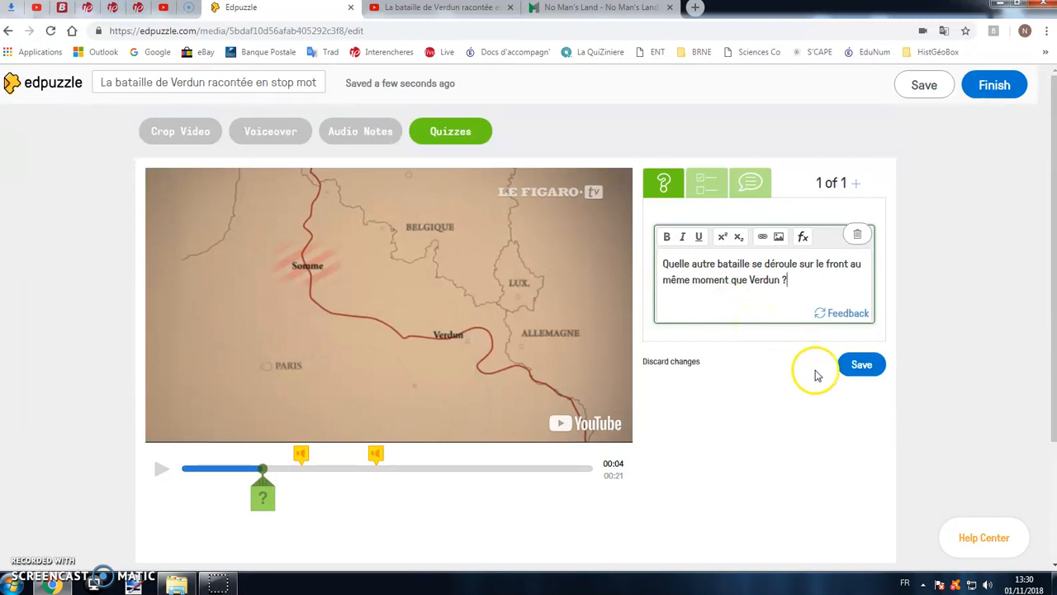
pyautogui.click(859, 364)
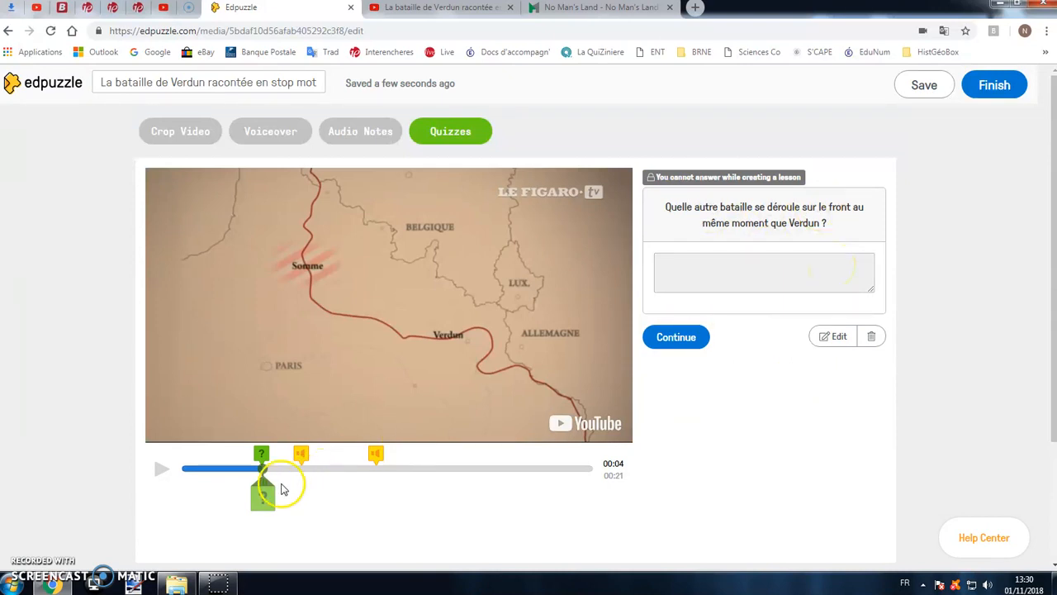
# - Move the playhead to 00:09 of the cropped video and add a new quiz there
pyautogui.moveTo(263, 481); pyautogui.dragTo(326, 479)
pyautogui.click(159, 470)
pyautogui.click(159, 470)
pyautogui.click(161, 469)
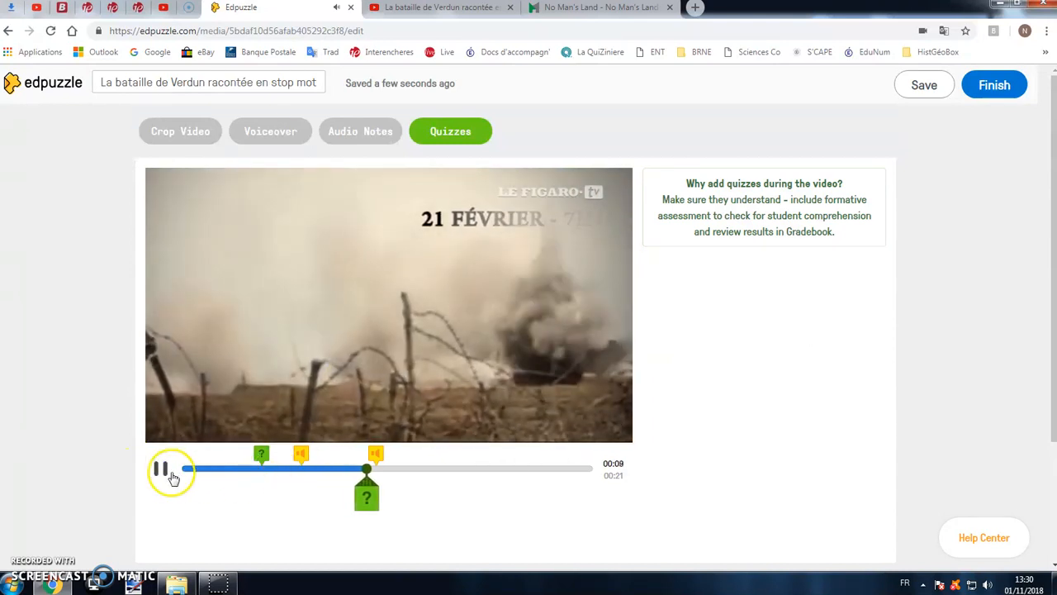
pyautogui.moveTo(372, 483); pyautogui.dragTo(366, 487)
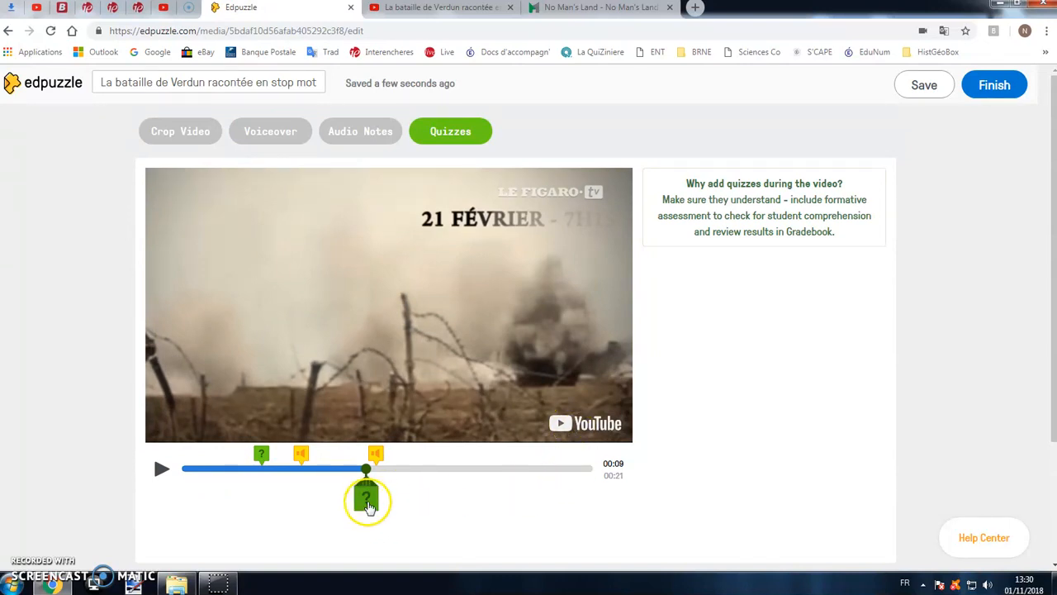
pyautogui.click(367, 501)
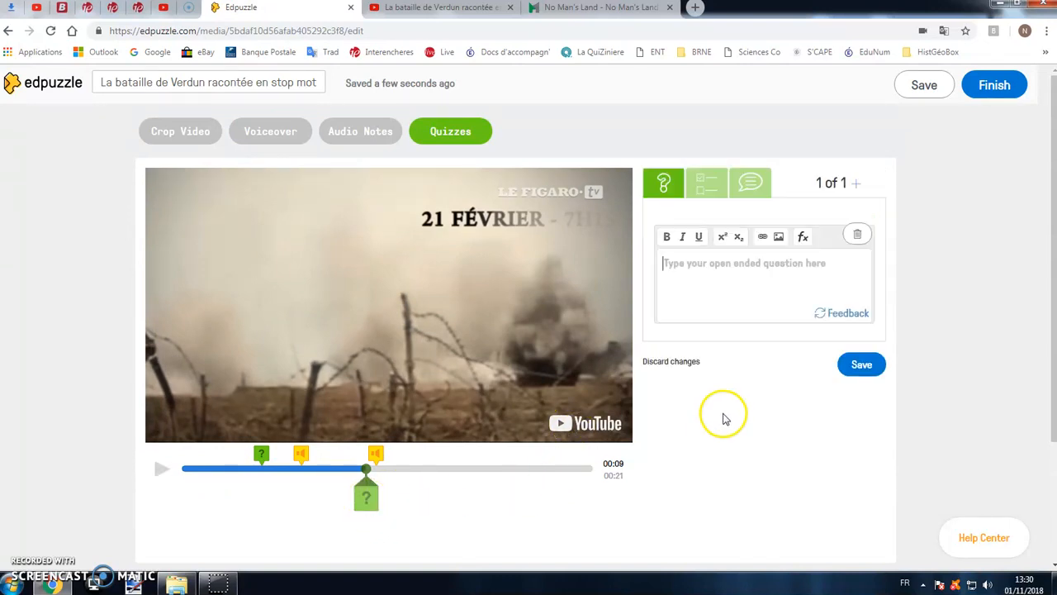
# - Switch the 00:09 quiz to multiple choice and enter the question "Où se déroule les combats ?"
pyautogui.click(710, 197)
pyautogui.click(789, 290)
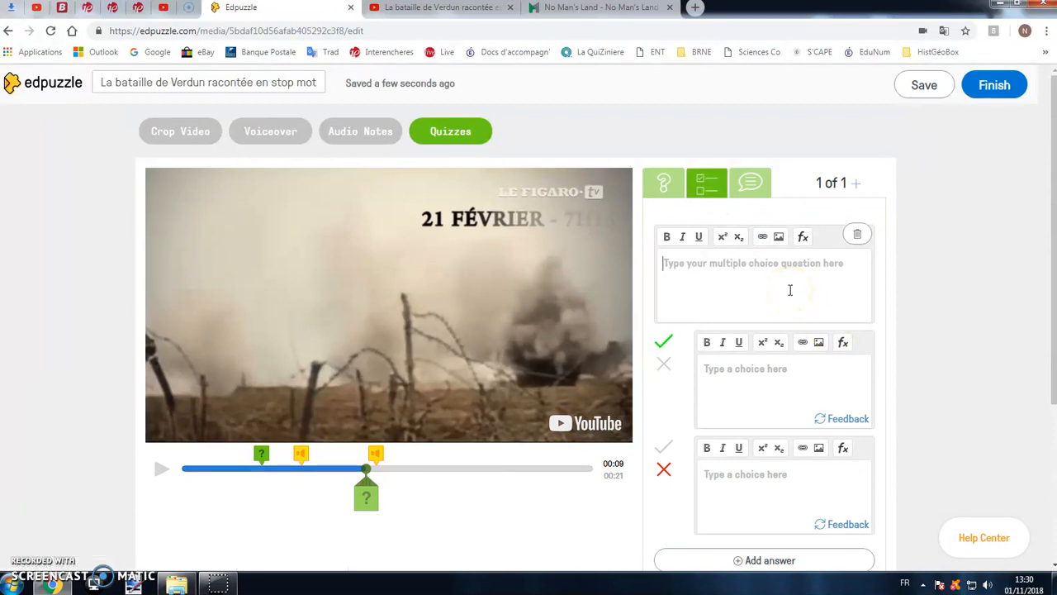
pyautogui.write('Où')
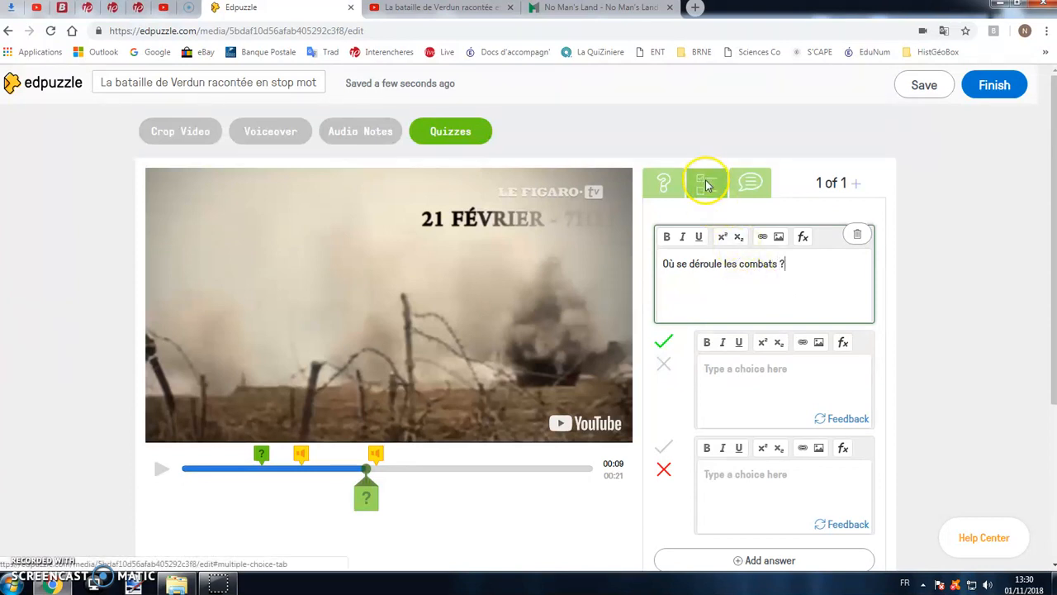
# - Add two extra answer choices to the multiple-choice question
pyautogui.scroll(-1, 743, 285)
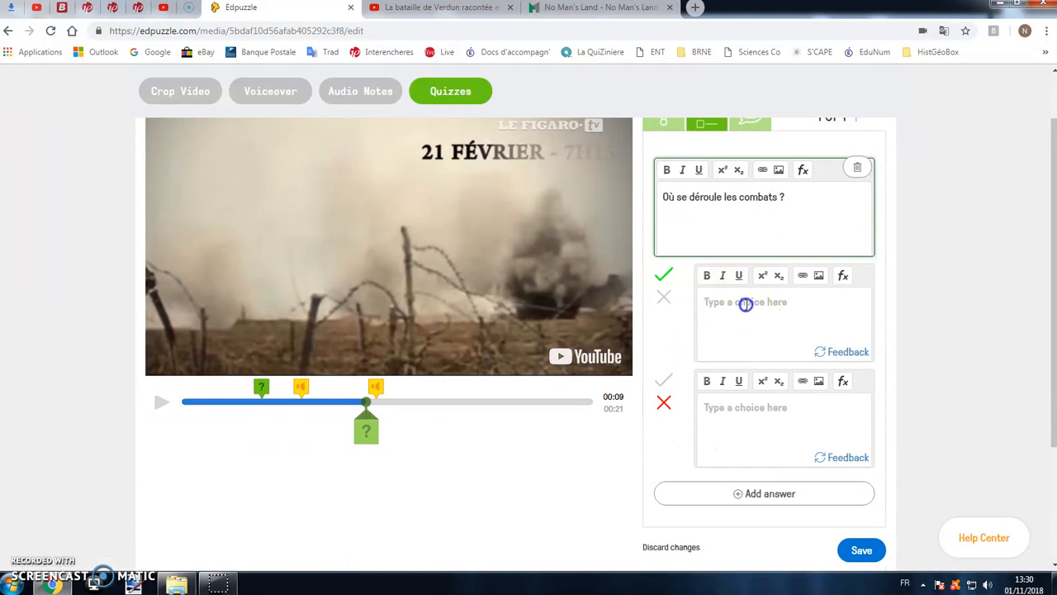
pyautogui.click(765, 494)
pyautogui.scroll(-2, 768, 500)
pyautogui.scroll(-1, 764, 496)
pyautogui.click(760, 405)
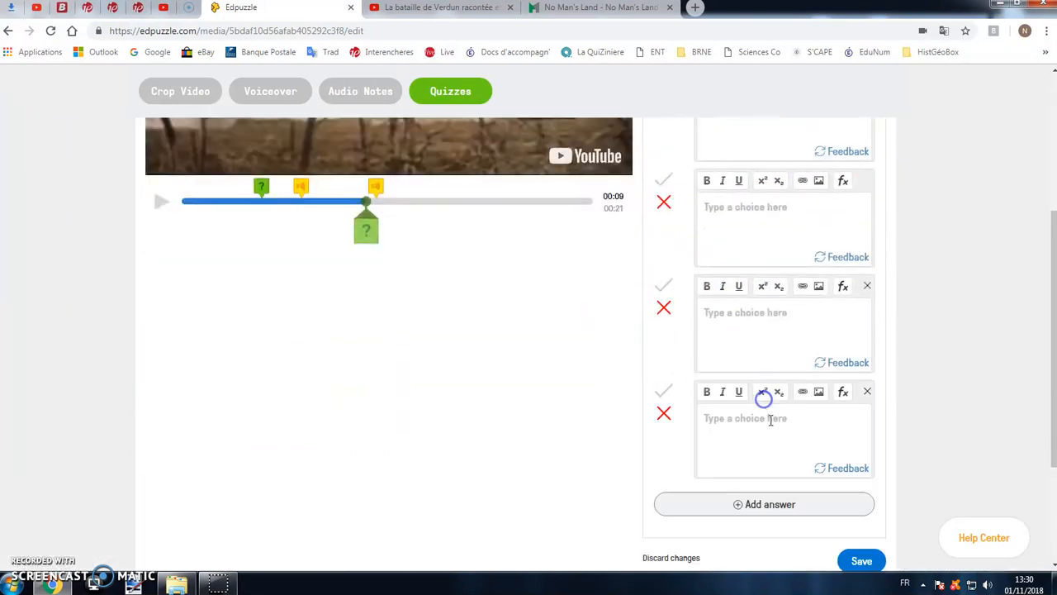
pyautogui.scroll(2, 748, 330)
pyautogui.scroll(-2, 785, 443)
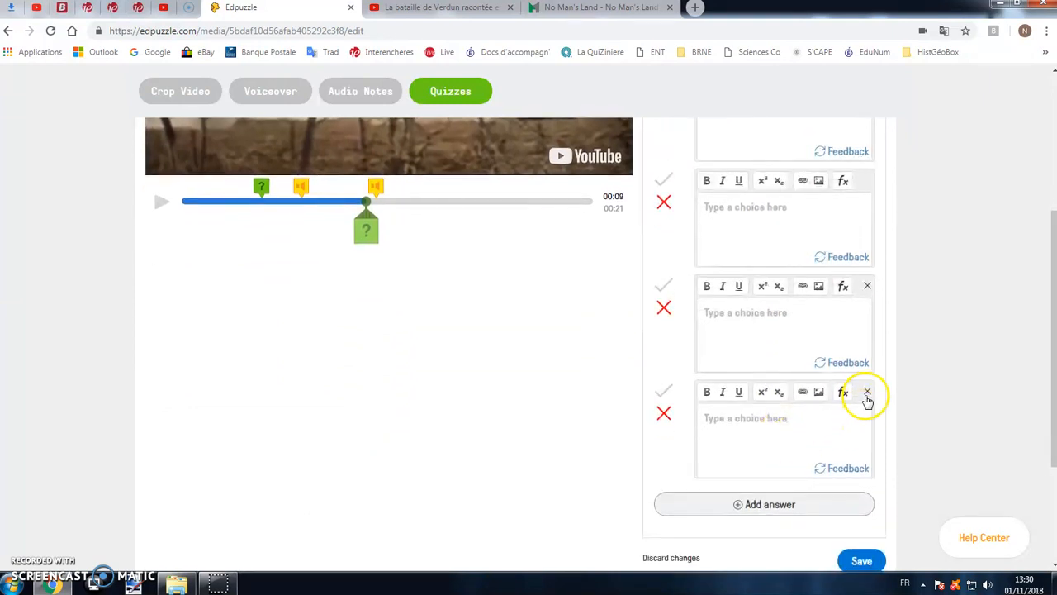
# - Try marking the second and third answer choices as correct, and set them back to incorrect
pyautogui.scroll(1, 866, 398)
pyautogui.click(666, 248)
pyautogui.click(663, 352)
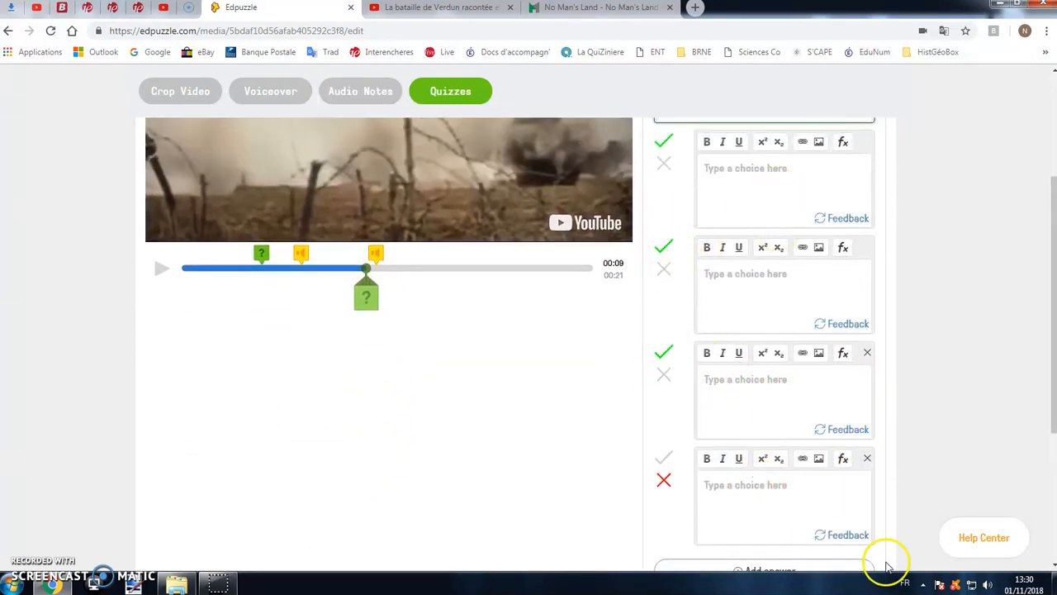
pyautogui.click(664, 381)
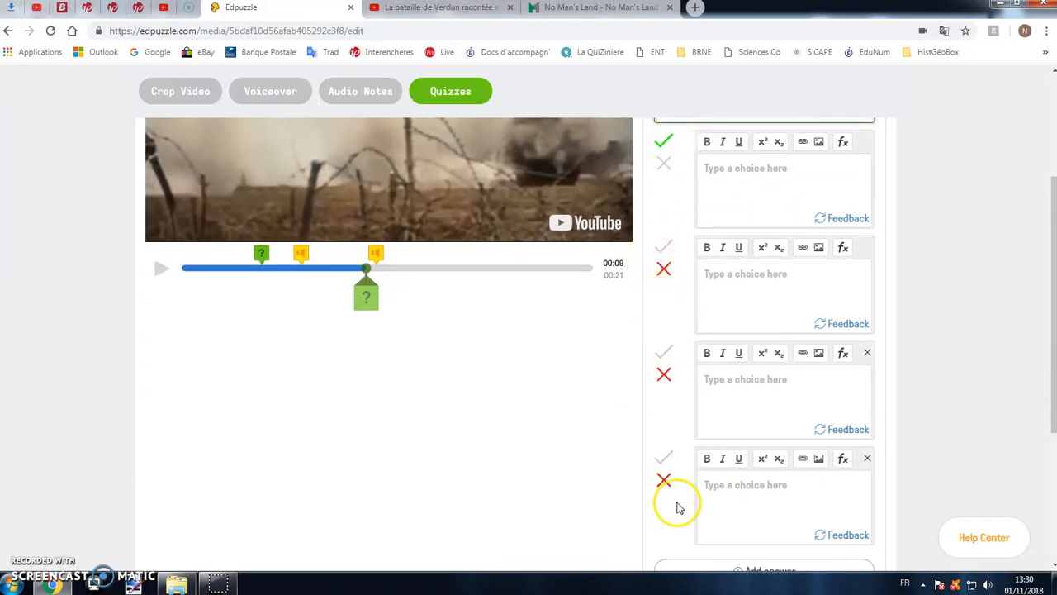
# - Remove the two extra answer choices from the multiple-choice question
pyautogui.click(867, 459)
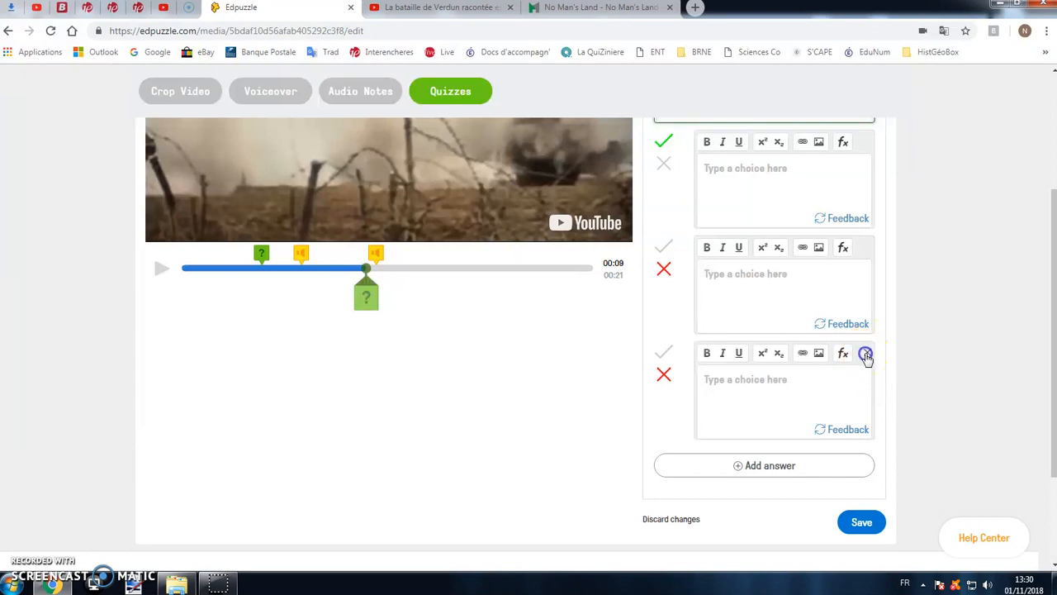
pyautogui.click(866, 355)
pyautogui.scroll(2, 859, 415)
pyautogui.scroll(1, 856, 413)
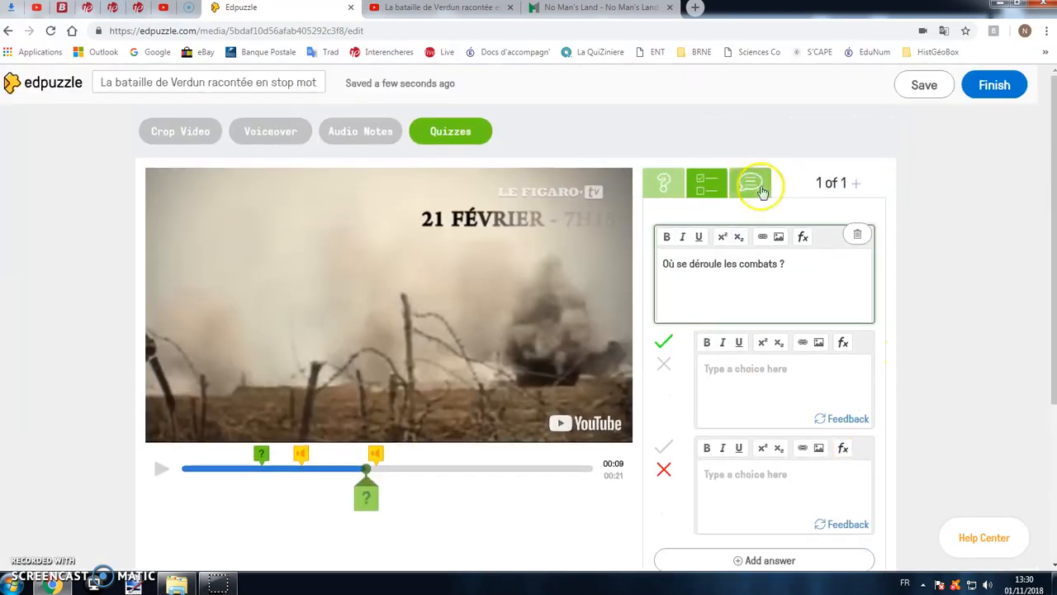
# - Enter the choices "Sur les mers" and "Dans les tranchées", marking only "Dans les tranchées" as the correct answer
pyautogui.click(791, 379)
pyautogui.write('Sur les mers')
pyautogui.click(789, 473)
pyautogui.write('Dans les tranchées')
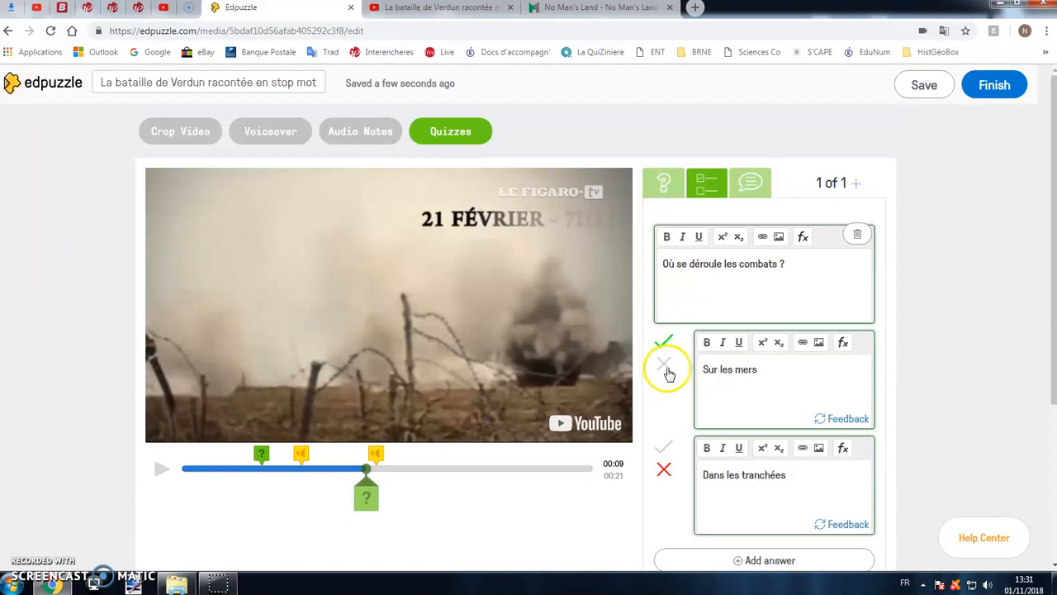
pyautogui.click(662, 449)
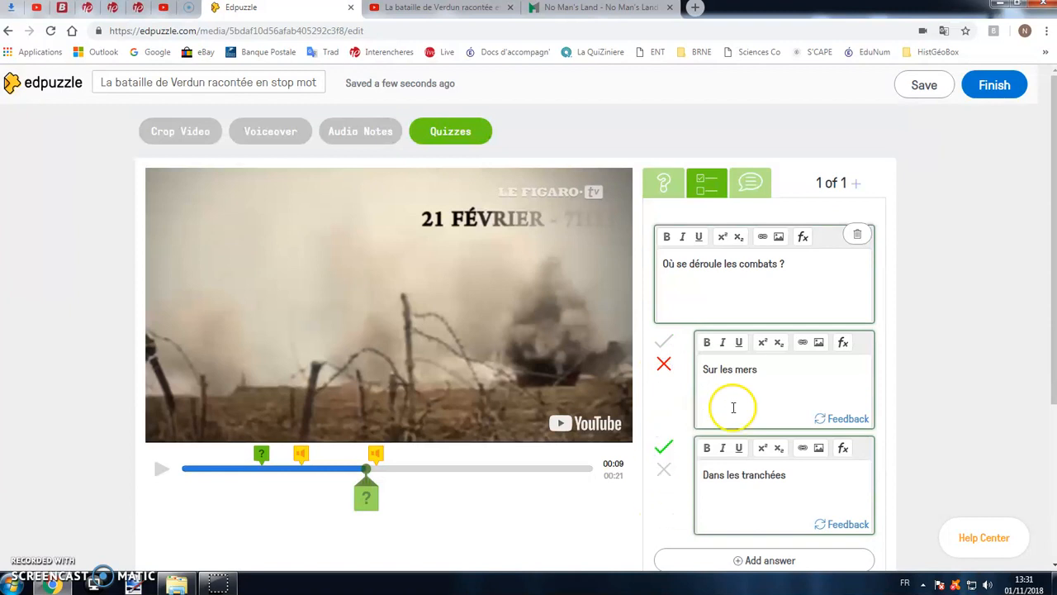
# - Make the question "Où se déroule les combats ?" bold and underlined
pyautogui.tripleClick(719, 262)
pyautogui.click(667, 237)
pyautogui.click(698, 238)
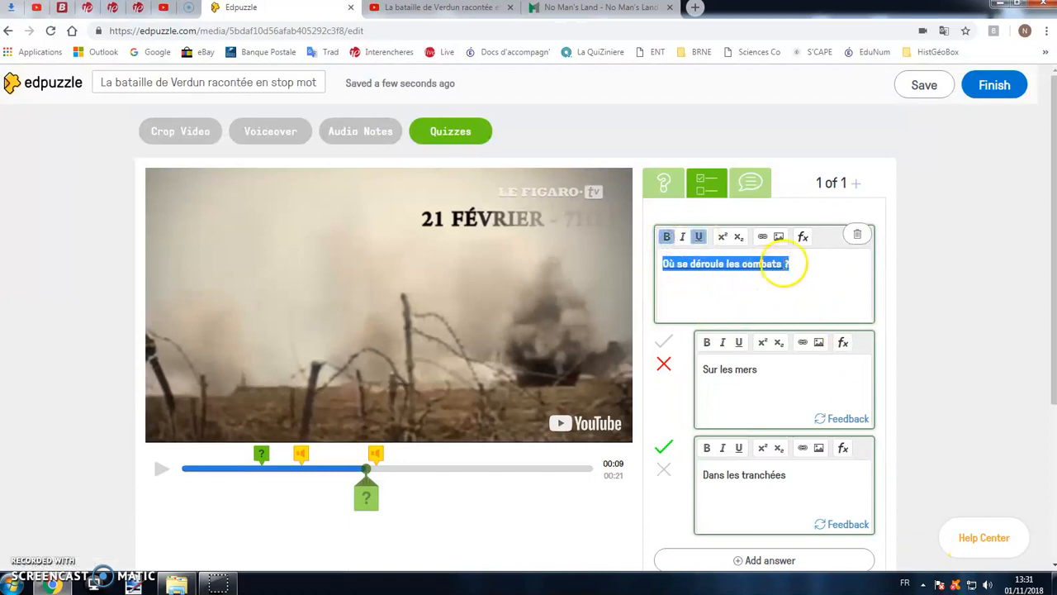
pyautogui.click(751, 265)
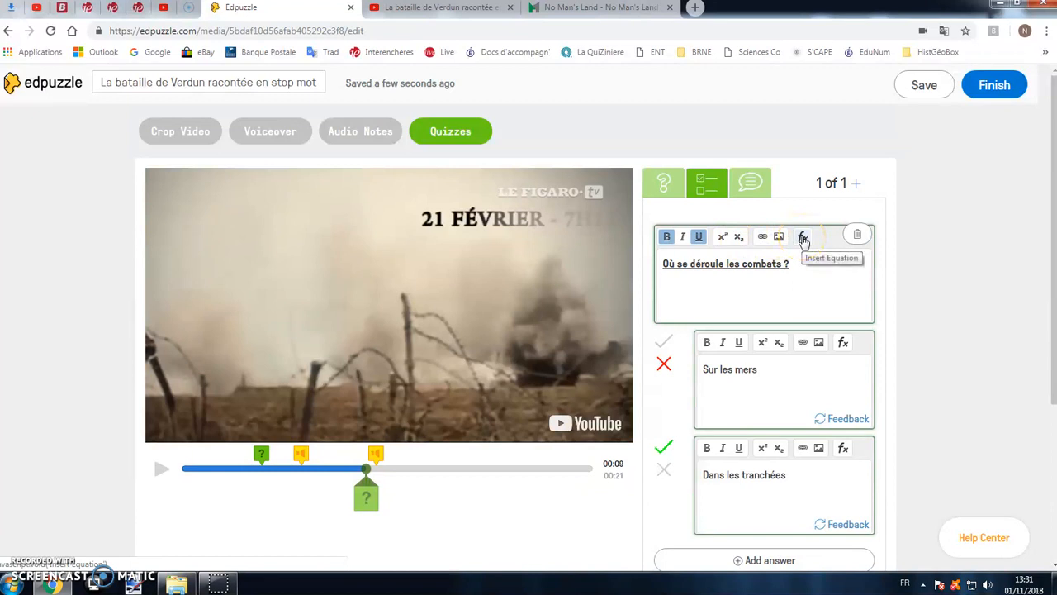
pyautogui.click(803, 262)
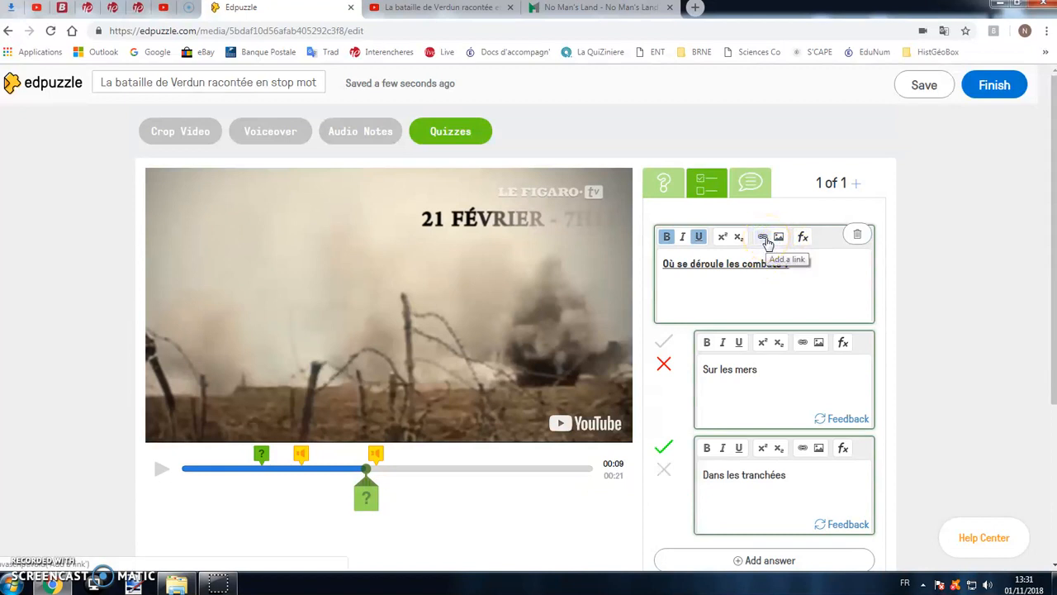
# - Copy the web address of the No Man's Land glossary page on the Canadian War Museum site
pyautogui.click(567, 8)
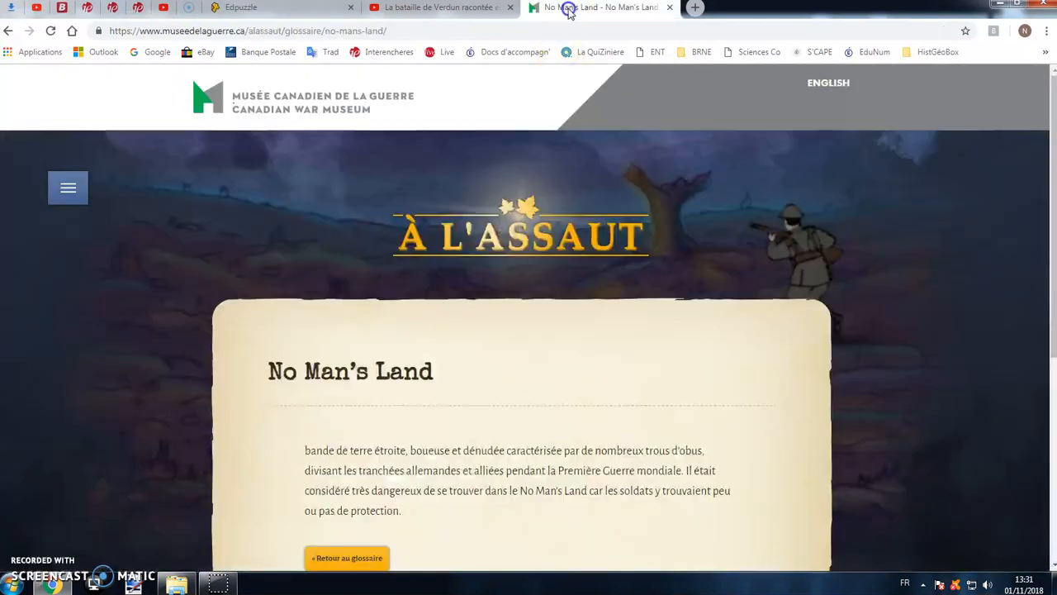
pyautogui.scroll(-1, 574, 222)
pyautogui.scroll(-3, 574, 222)
pyautogui.scroll(4, 554, 224)
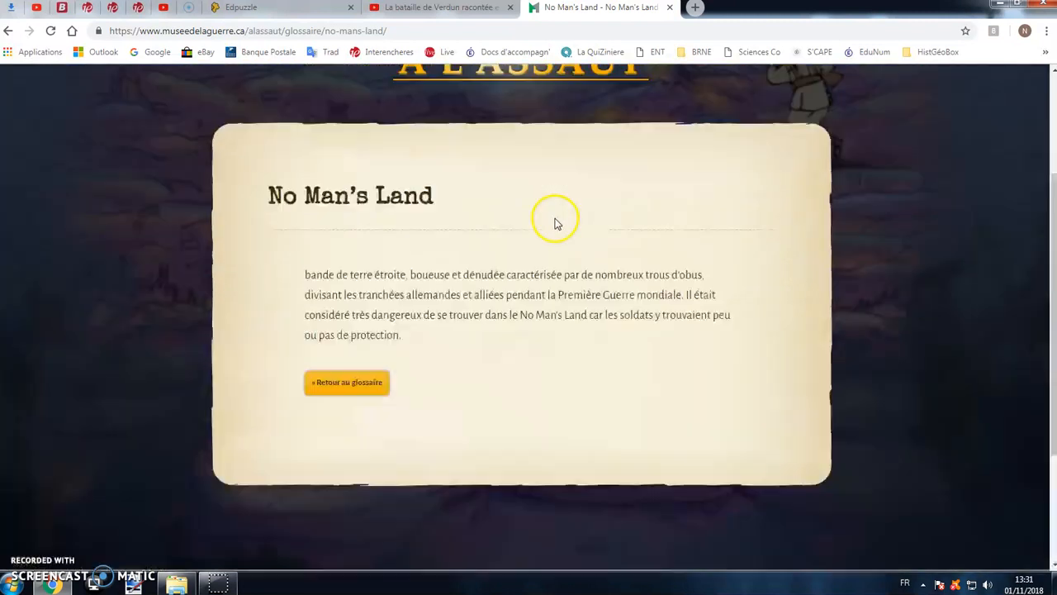
pyautogui.click(265, 30)
pyautogui.hotkey('ctrl', 'c')
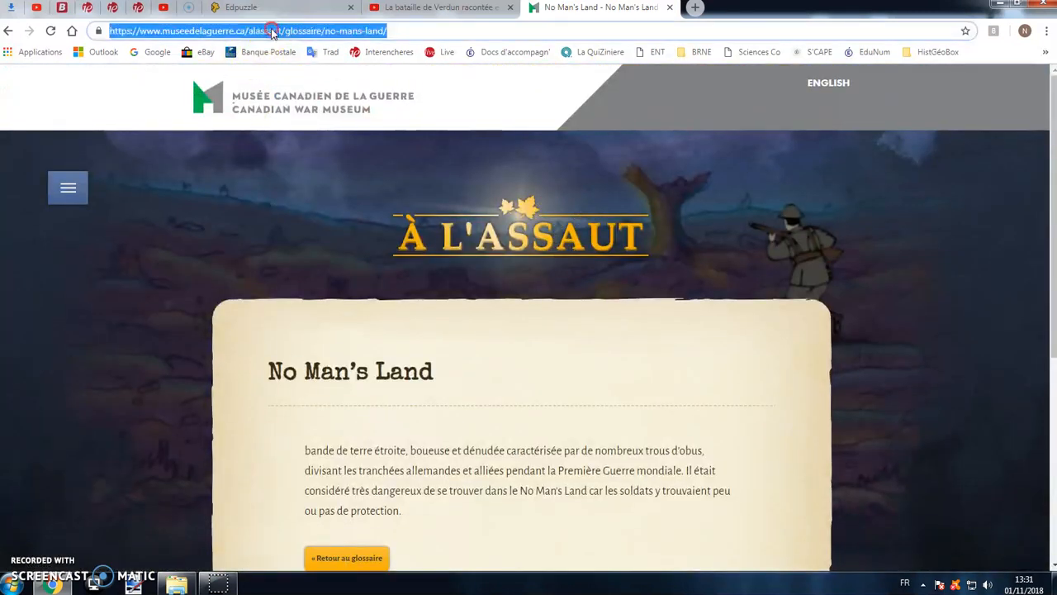
pyautogui.rightClick(271, 31)
pyautogui.click(331, 76)
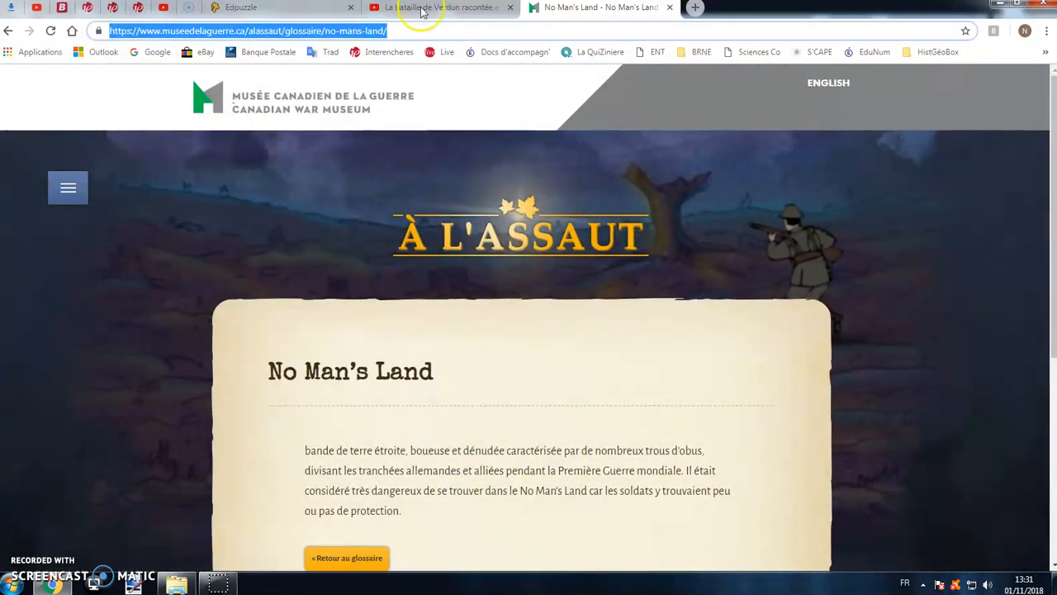
# - Return to Edpuzzle and insert the copied No Man's Land address as a link below the question text
pyautogui.click(281, 10)
pyautogui.click(745, 296)
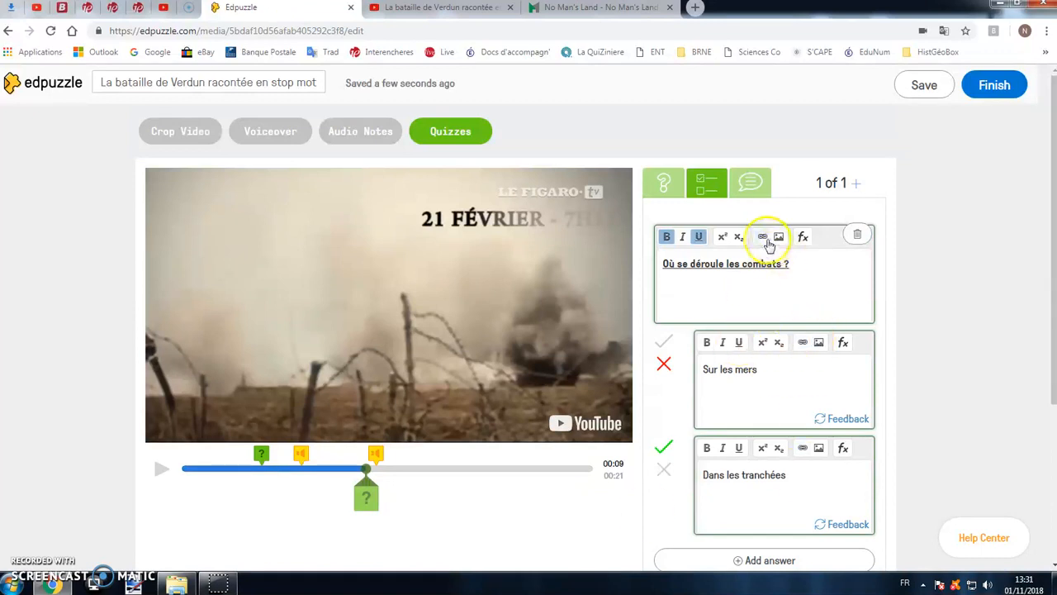
pyautogui.click(765, 239)
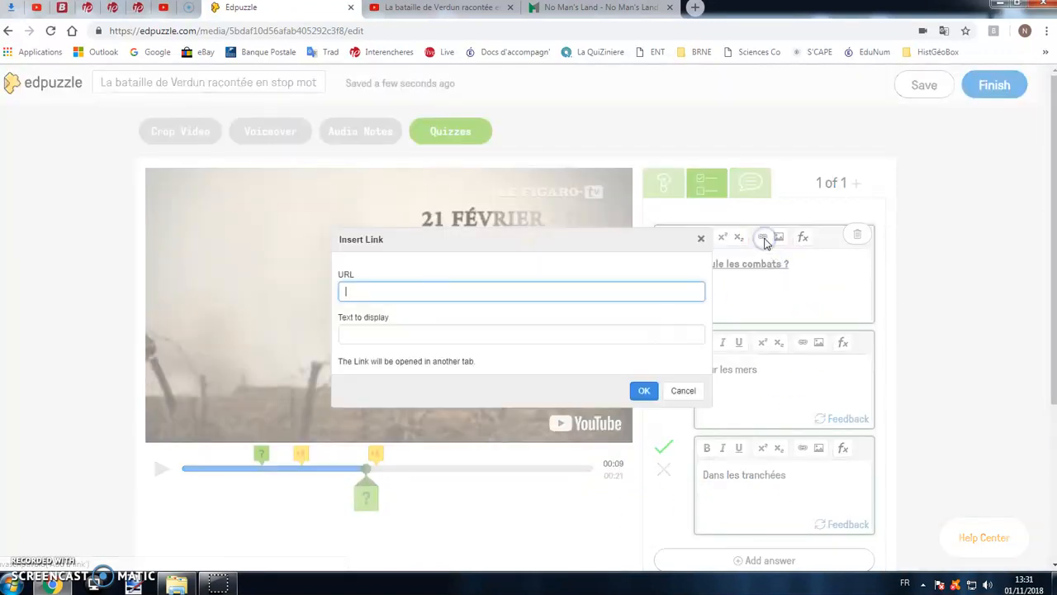
pyautogui.rightClick(512, 291)
pyautogui.click(547, 375)
pyautogui.click(640, 390)
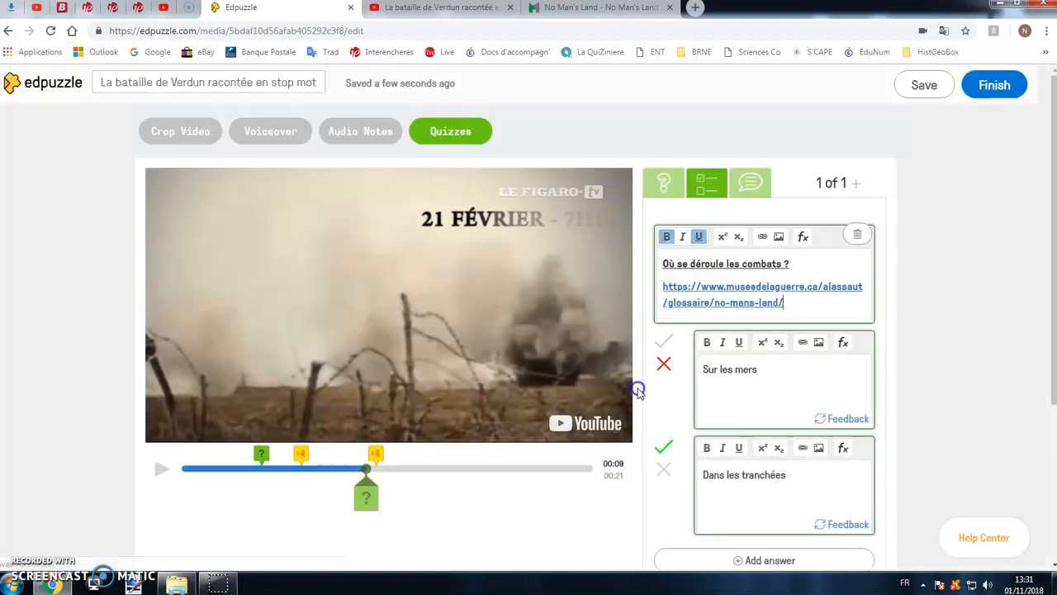
# - Upload the image "tranchées" from the Images library below the link and save the 00:09 quiz
pyautogui.click(826, 313)
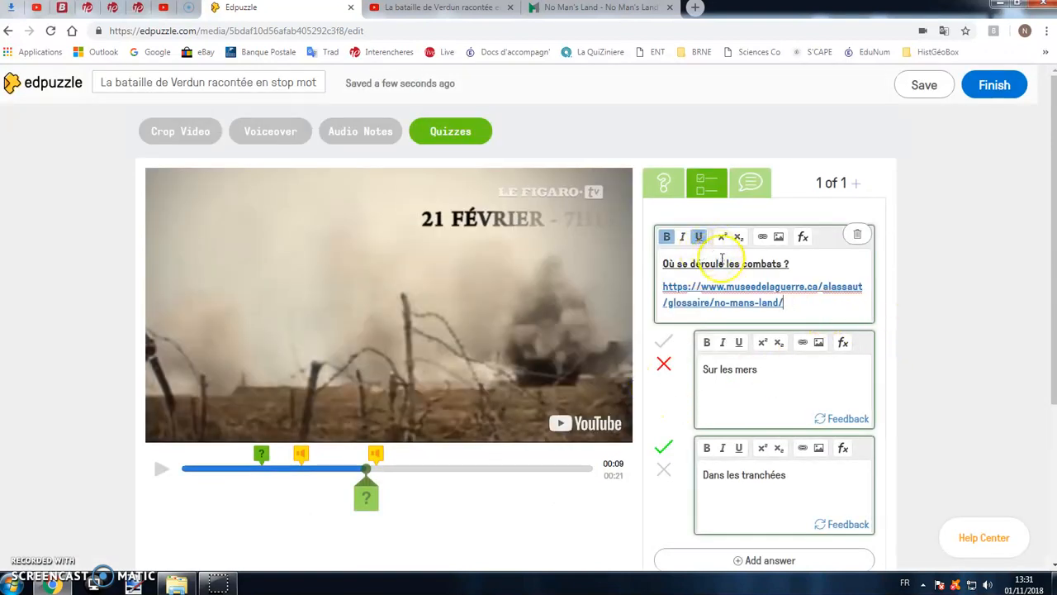
pyautogui.click(778, 238)
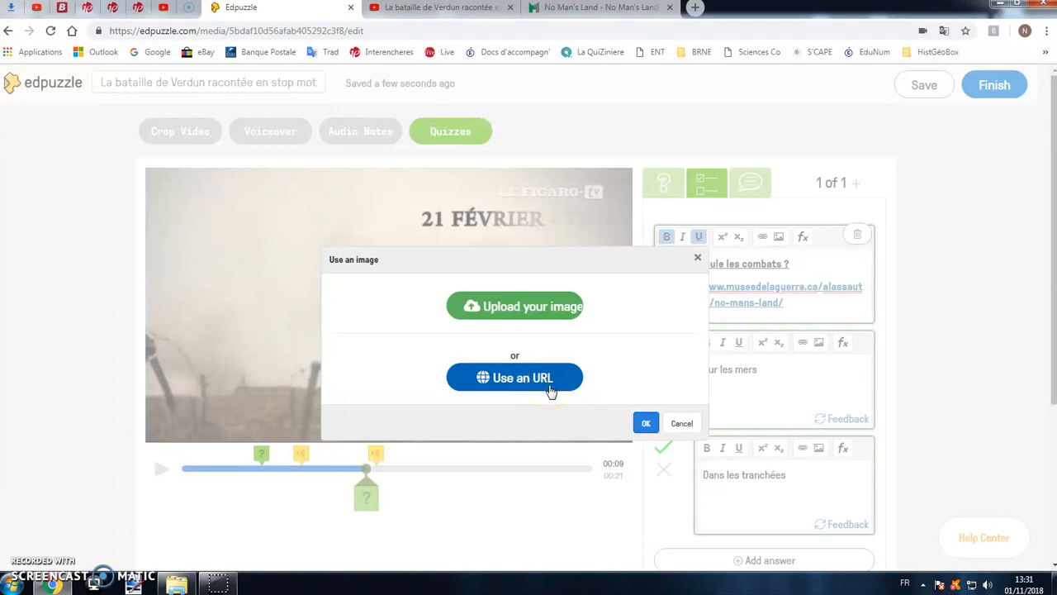
pyautogui.click(535, 314)
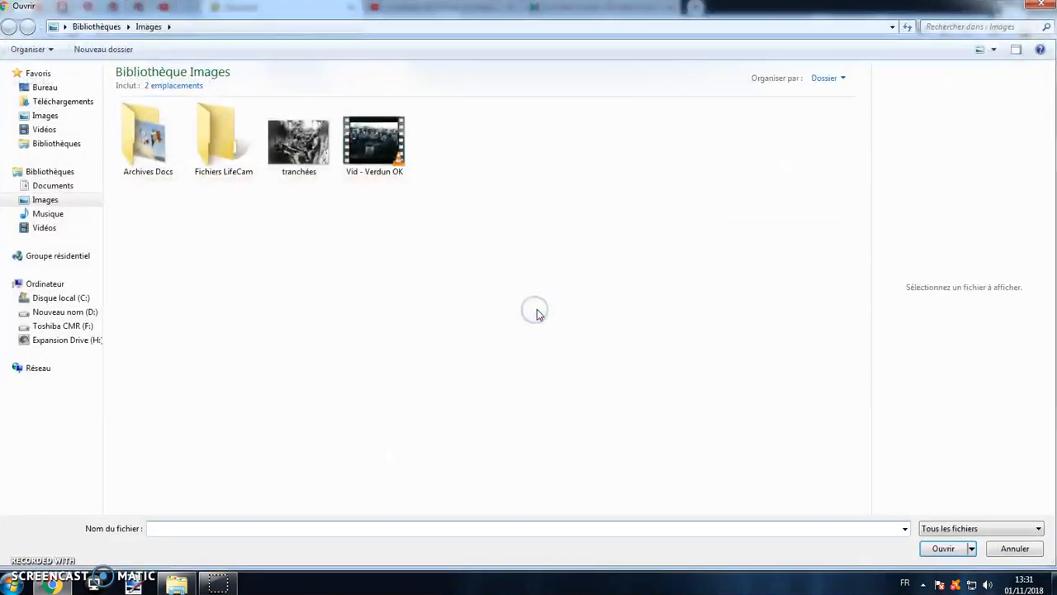
pyautogui.click(302, 145)
pyautogui.click(943, 548)
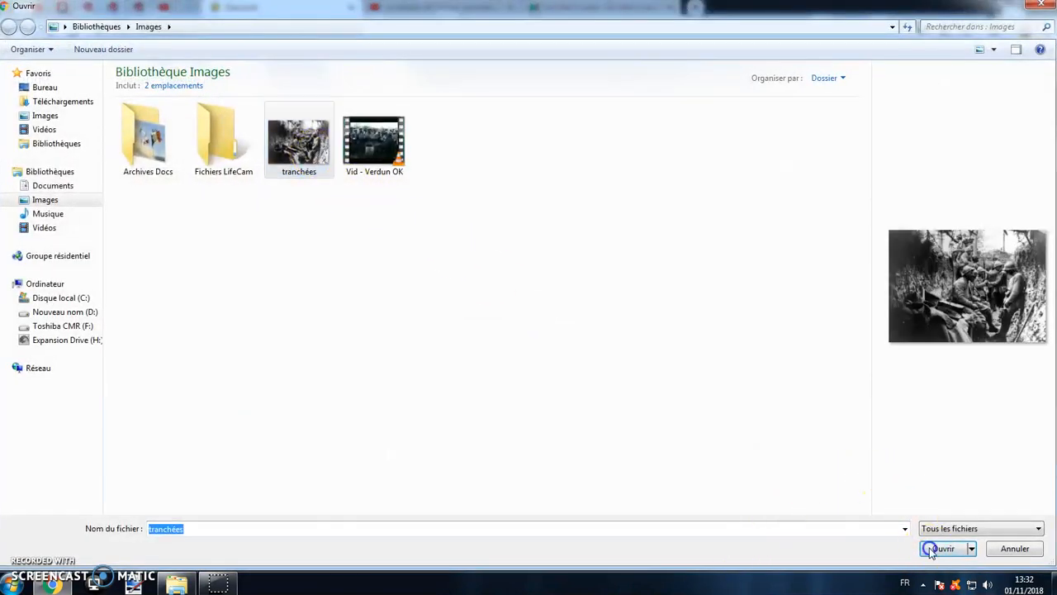
pyautogui.click(639, 465)
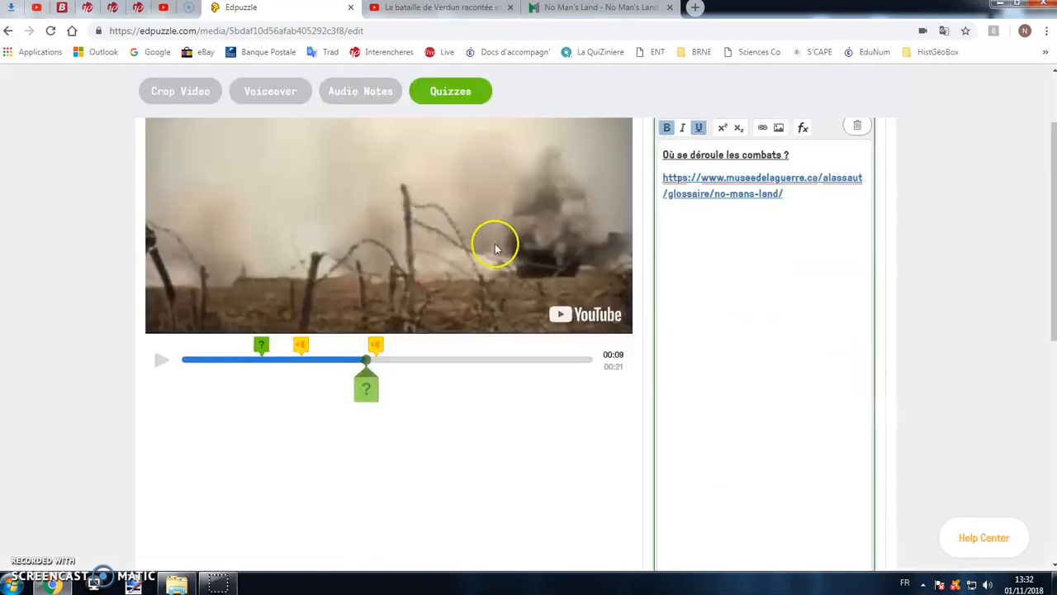
pyautogui.scroll(-5, 732, 281)
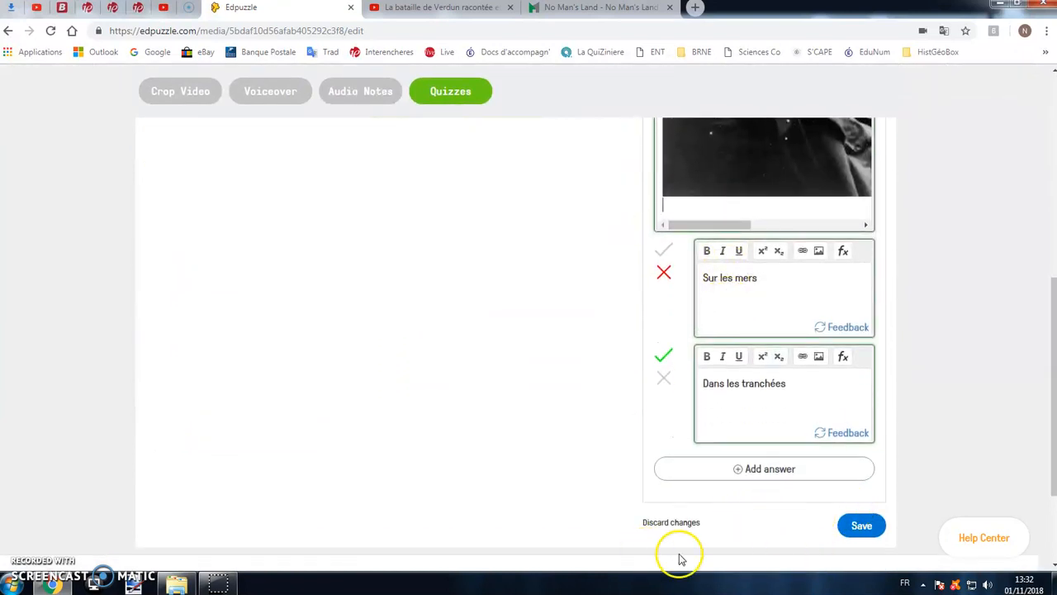
pyautogui.click(862, 527)
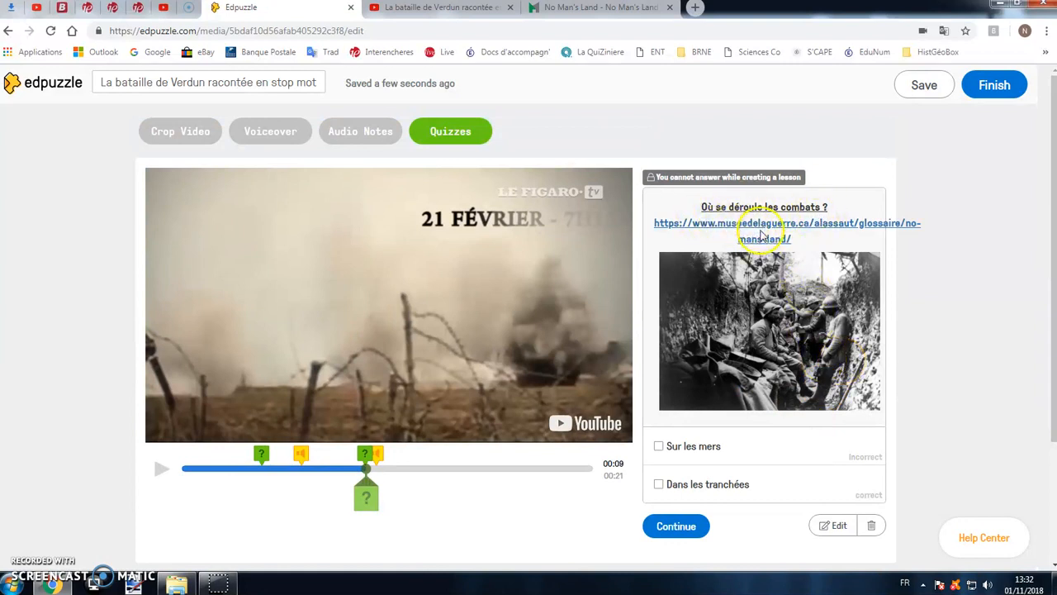
# - Review the saved 00:09 quiz, resume the video to 00:16, and reopen the open-ended question at 00:04
pyautogui.scroll(-1, 760, 248)
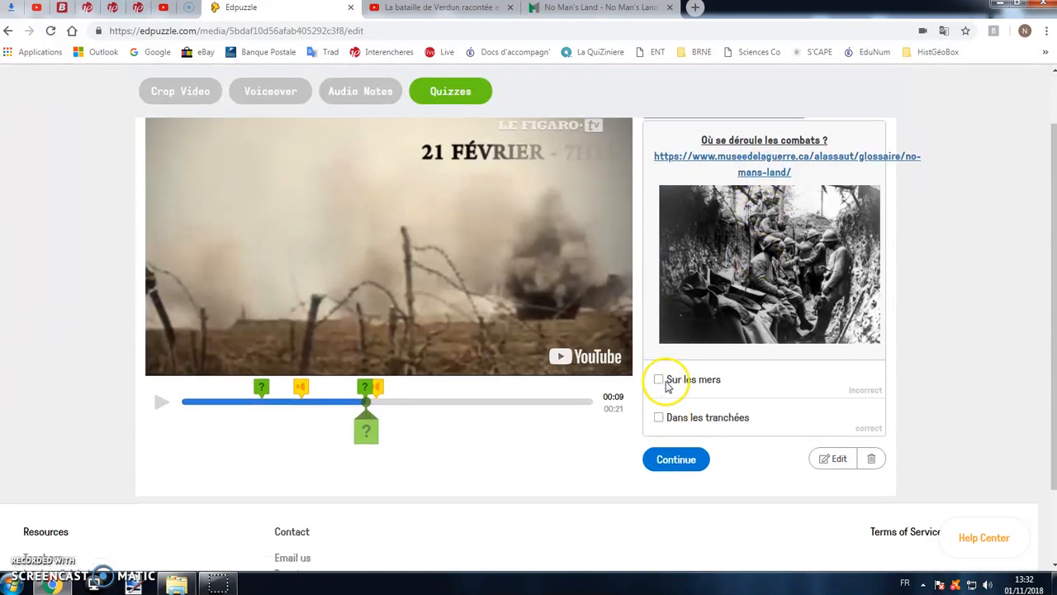
pyautogui.click(675, 460)
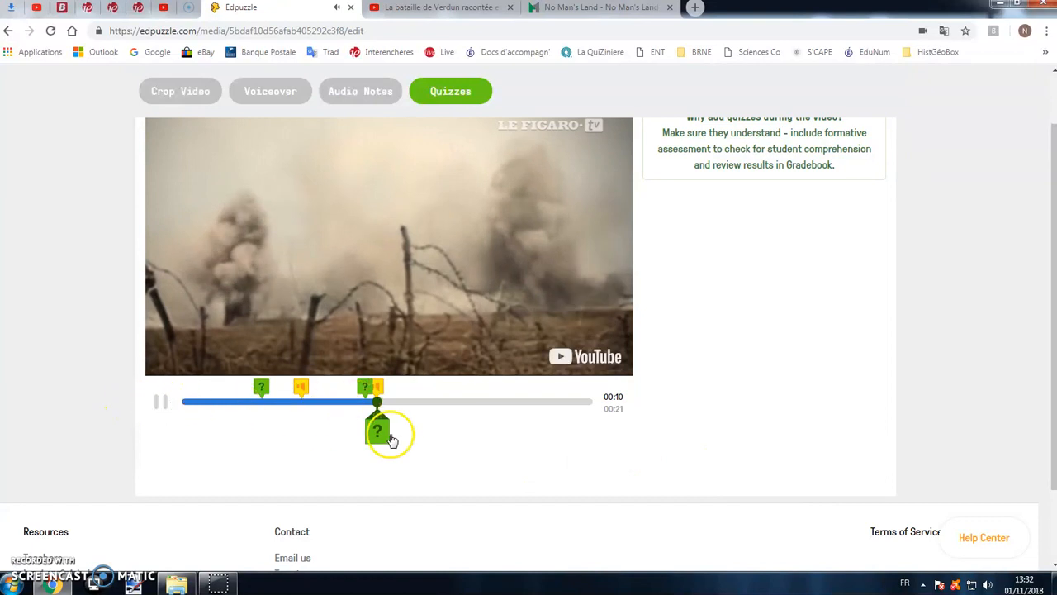
pyautogui.click(162, 402)
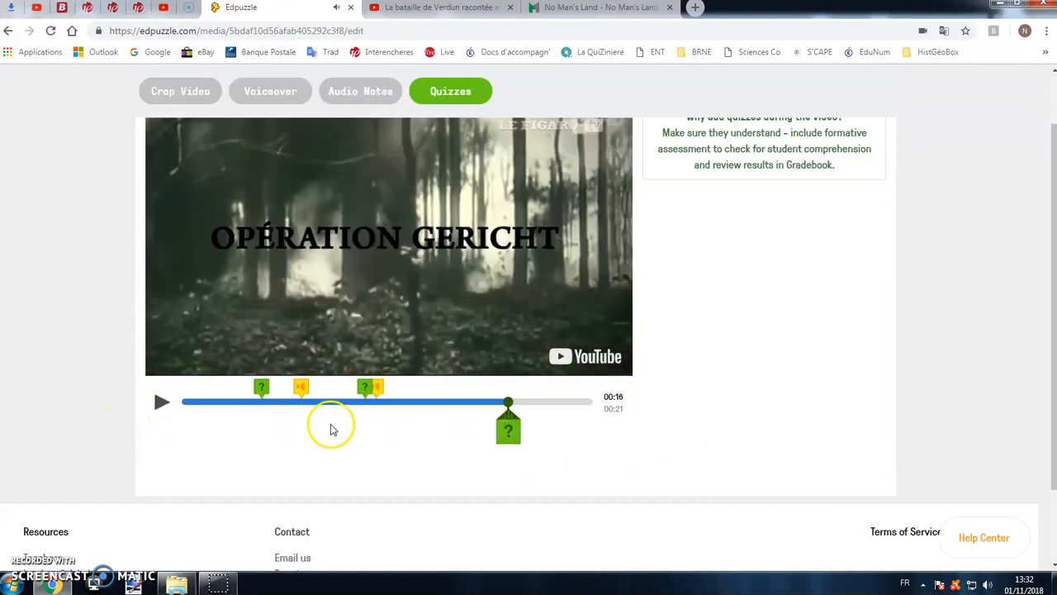
pyautogui.scroll(1, 330, 429)
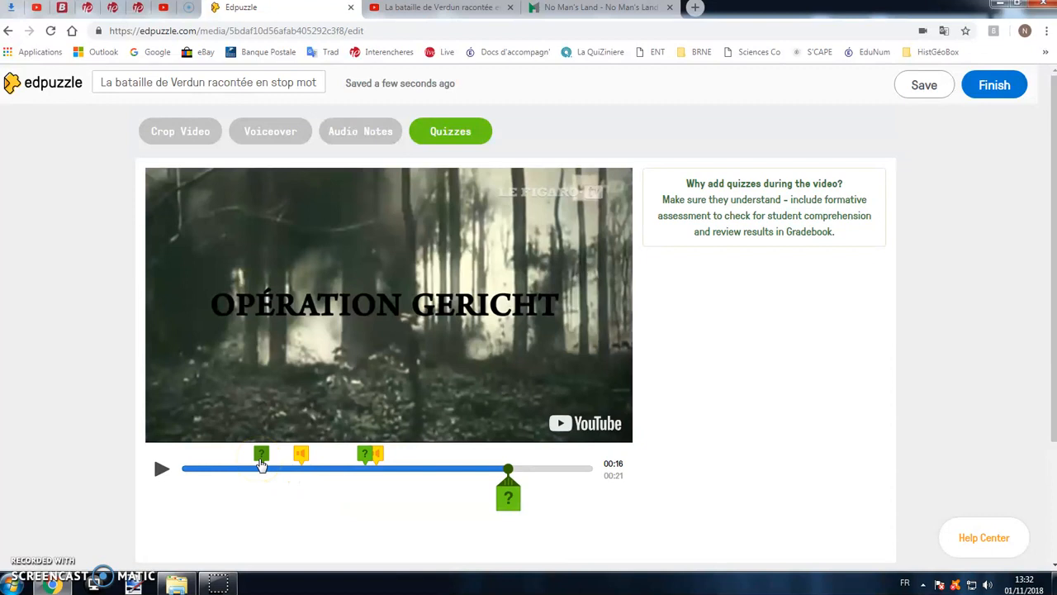
pyautogui.click(261, 456)
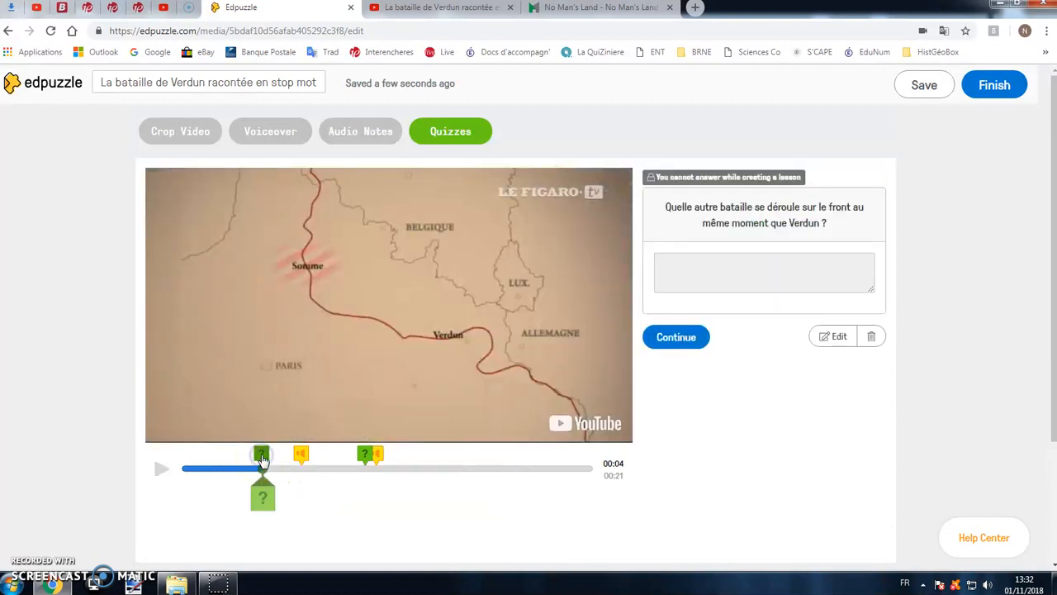
# - Edit the 00:04 open-ended question by adding "ouest" after "front" and save it
pyautogui.click(835, 336)
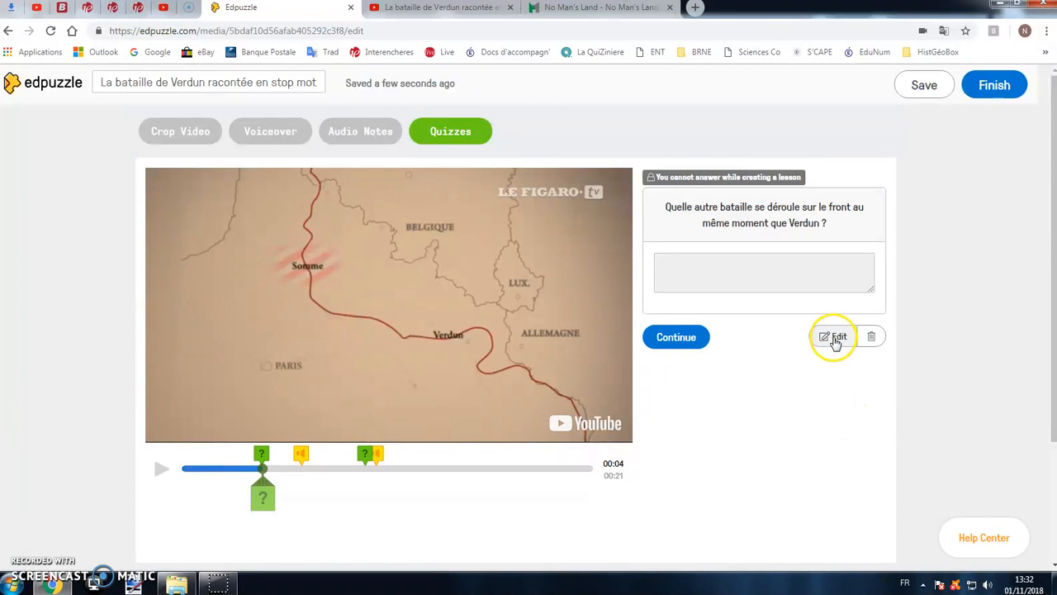
pyautogui.click(781, 282)
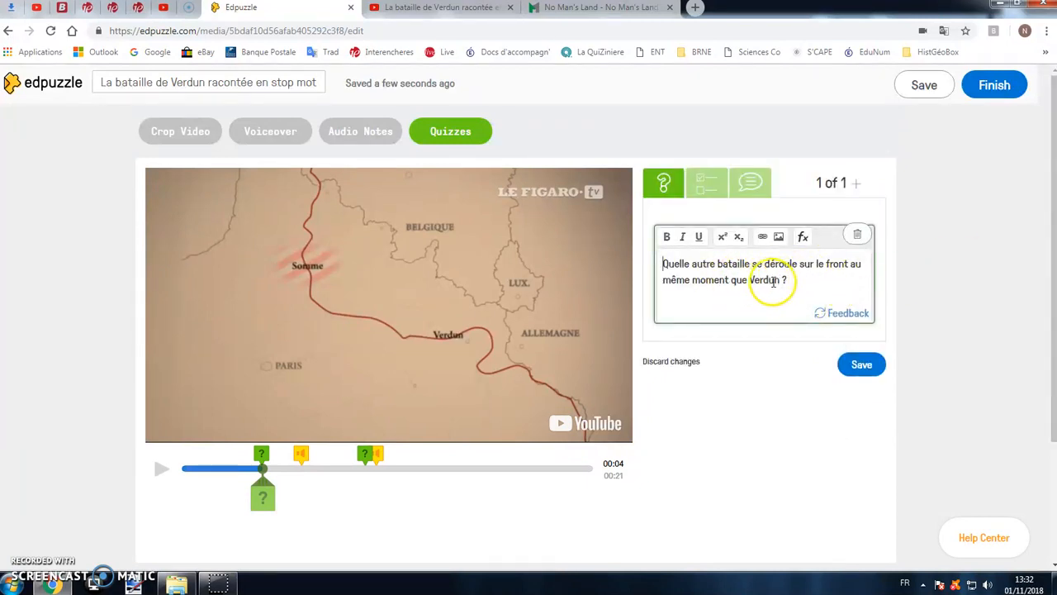
pyautogui.write('ouest')
pyautogui.click(862, 364)
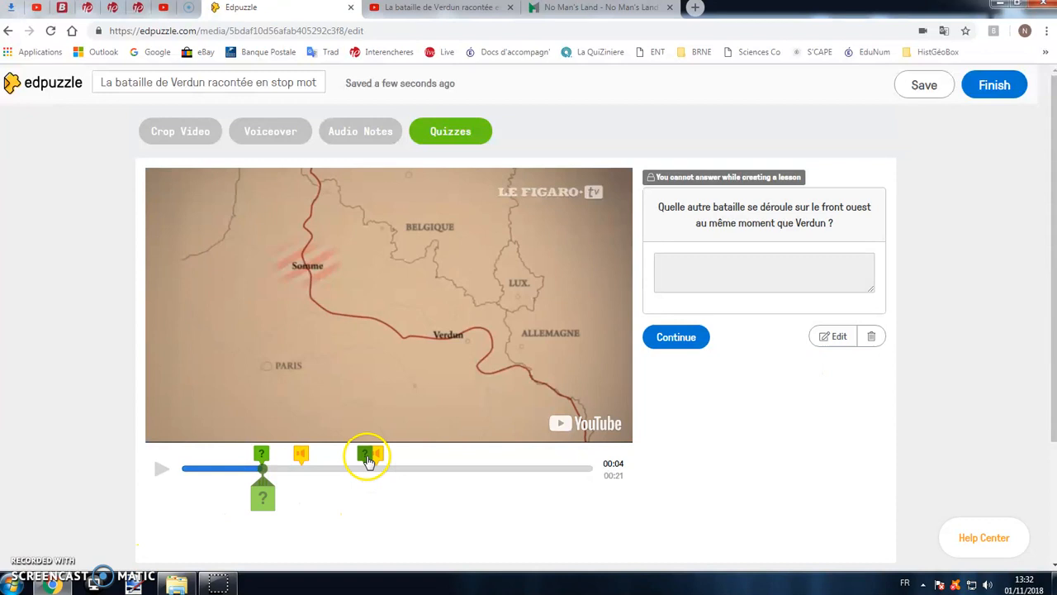
# - Check the quizzes and audio note on the timeline, save the lesson and finish it
pyautogui.click(366, 455)
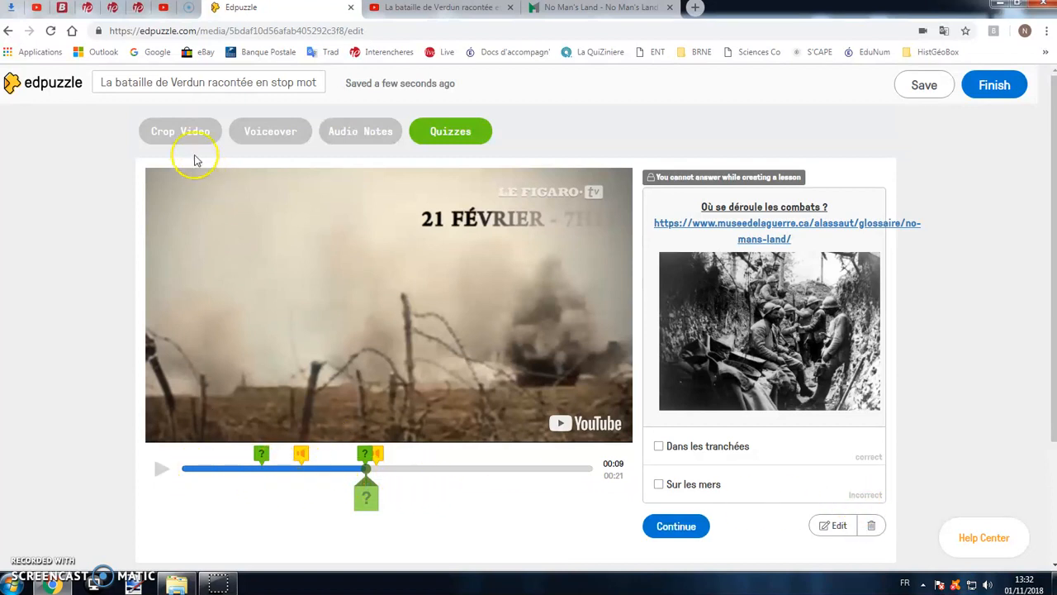
pyautogui.click(301, 456)
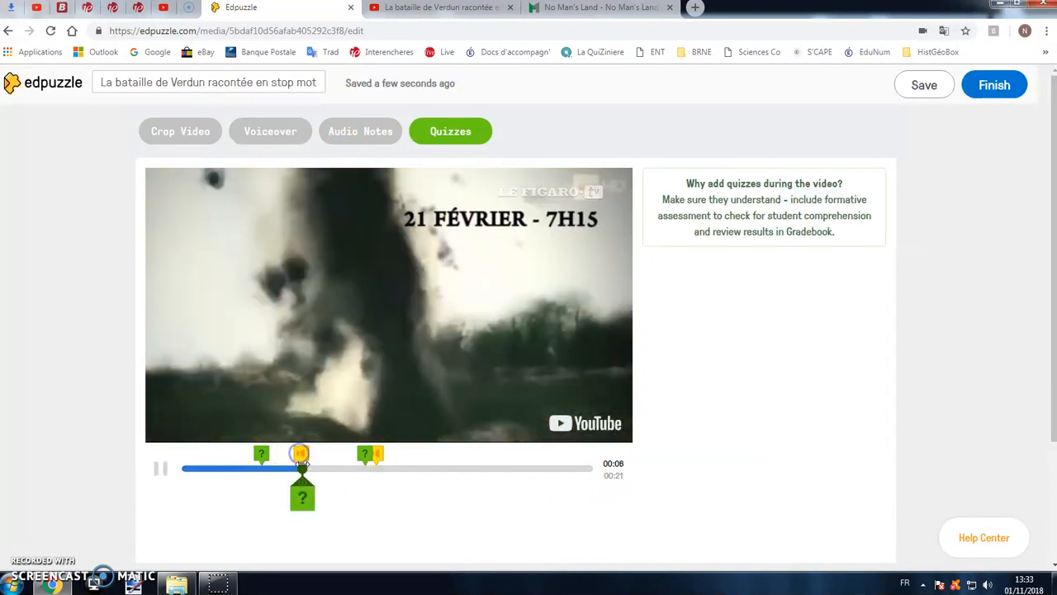
pyautogui.click(365, 454)
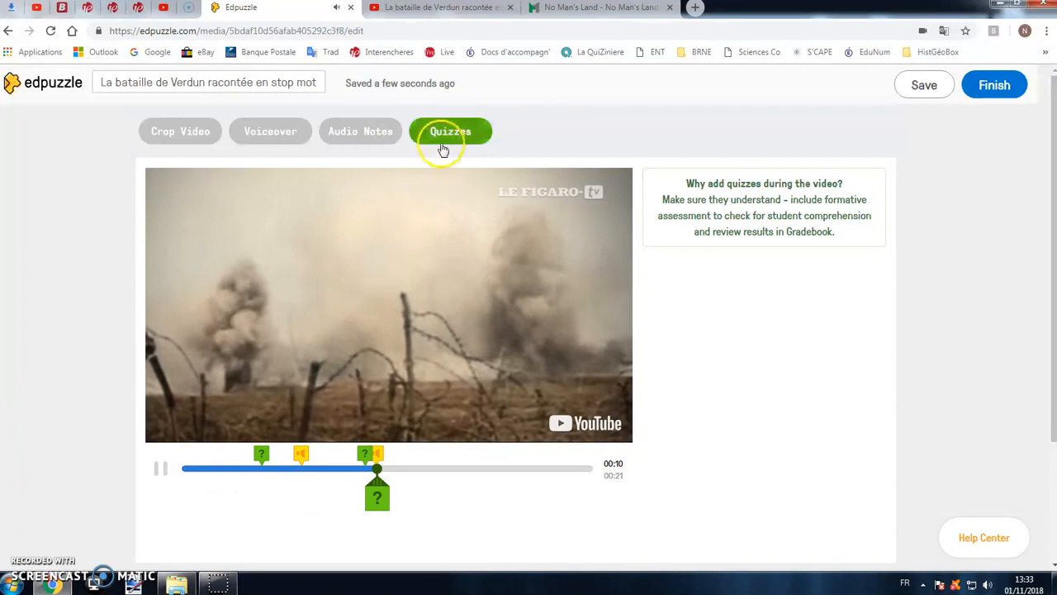
pyautogui.click(263, 454)
pyautogui.click(370, 458)
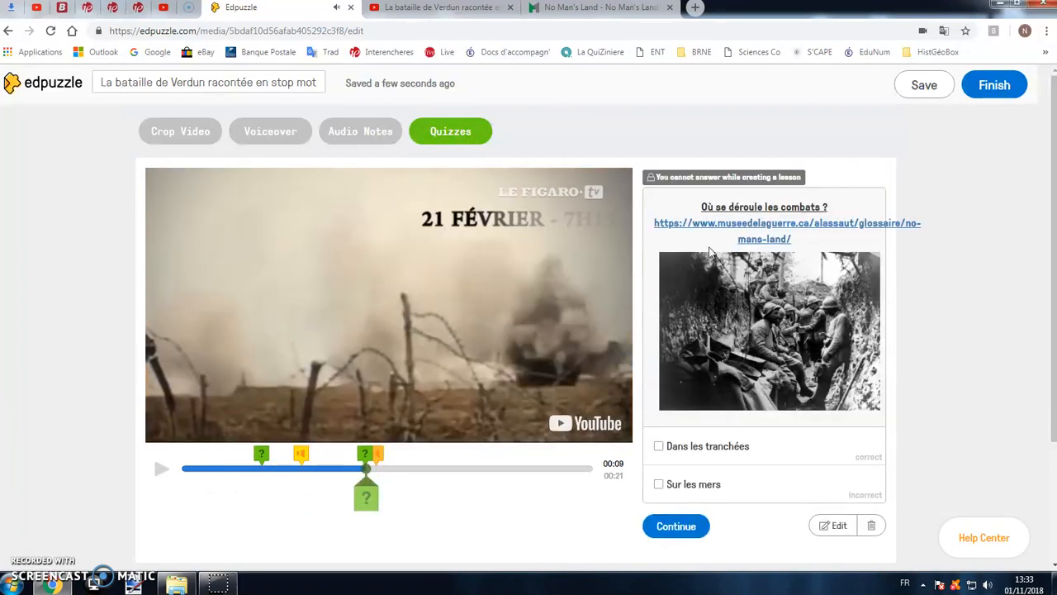
pyautogui.click(923, 89)
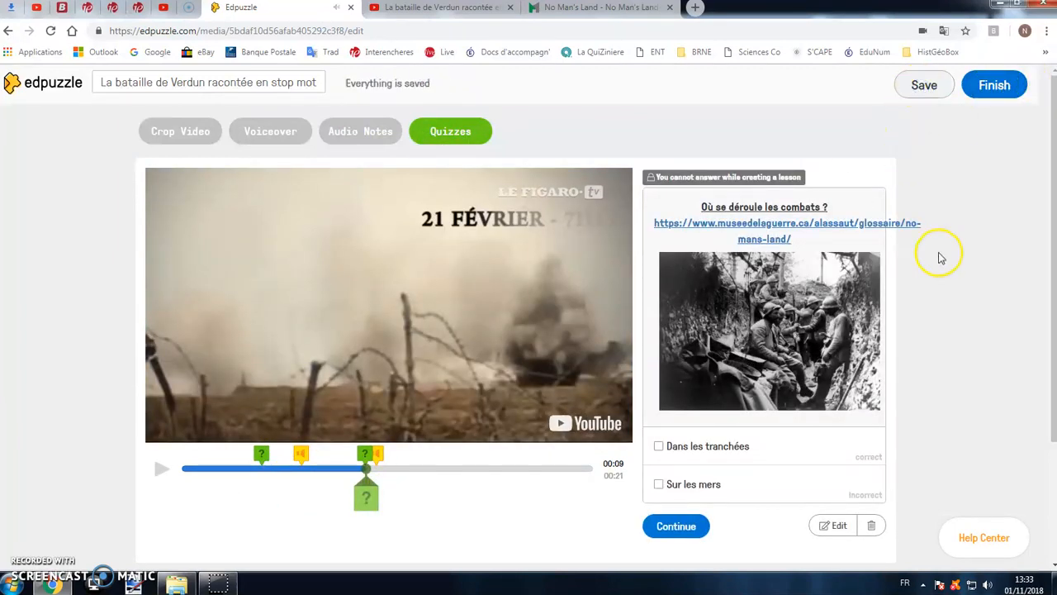
pyautogui.click(993, 86)
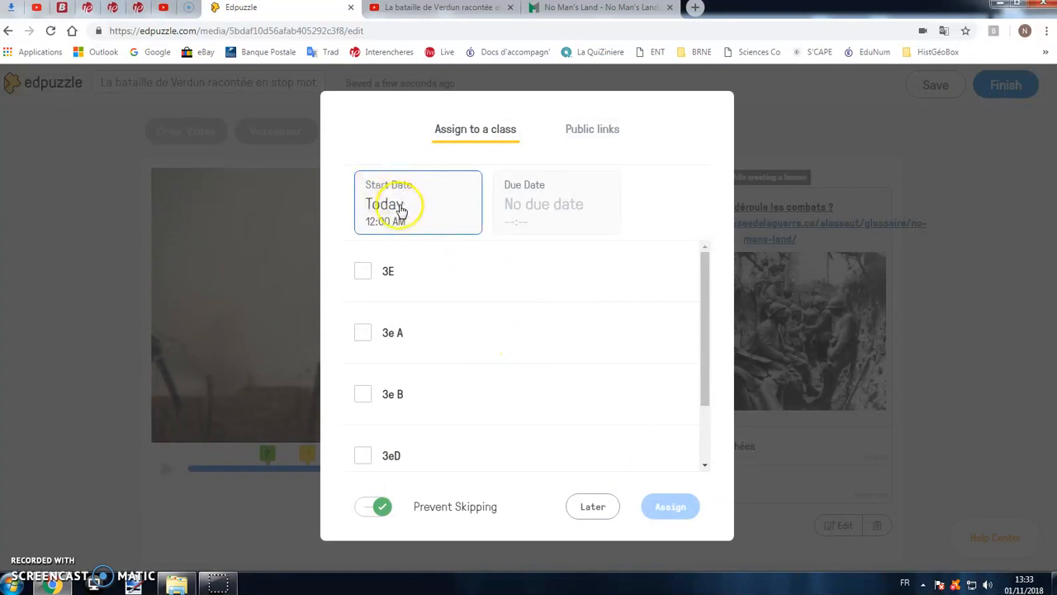
# - Try a start date of November 10 and a due date of November 23, and clear both dates
pyautogui.click(406, 205)
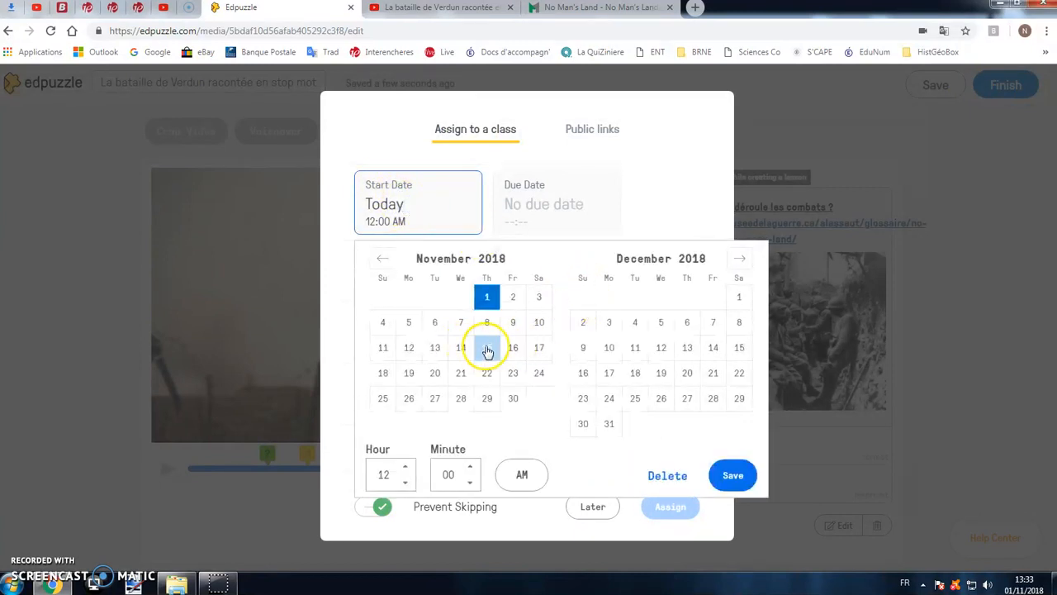
pyautogui.click(533, 327)
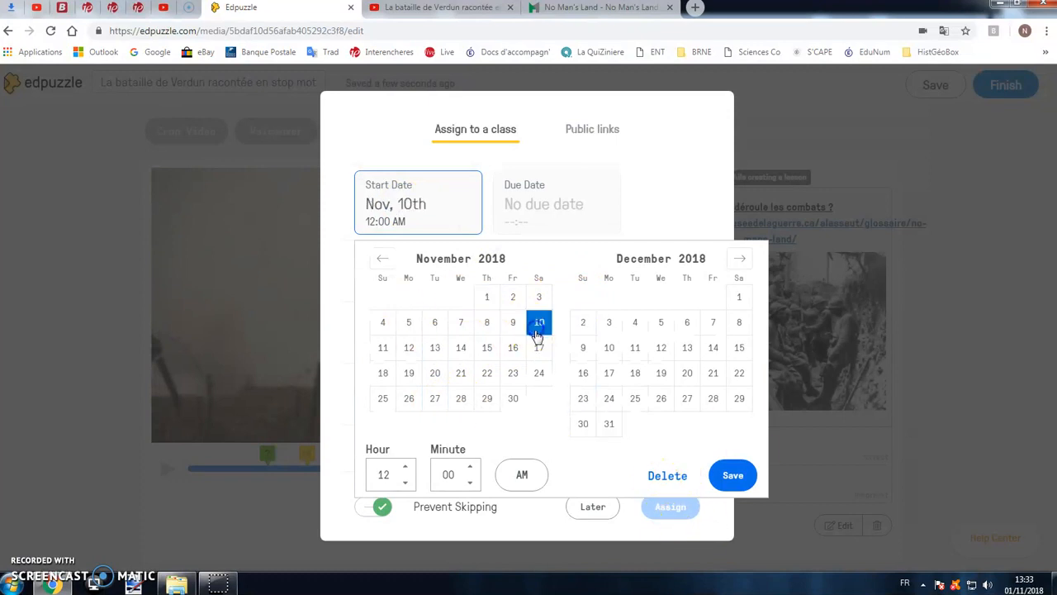
pyautogui.click(669, 475)
pyautogui.click(533, 192)
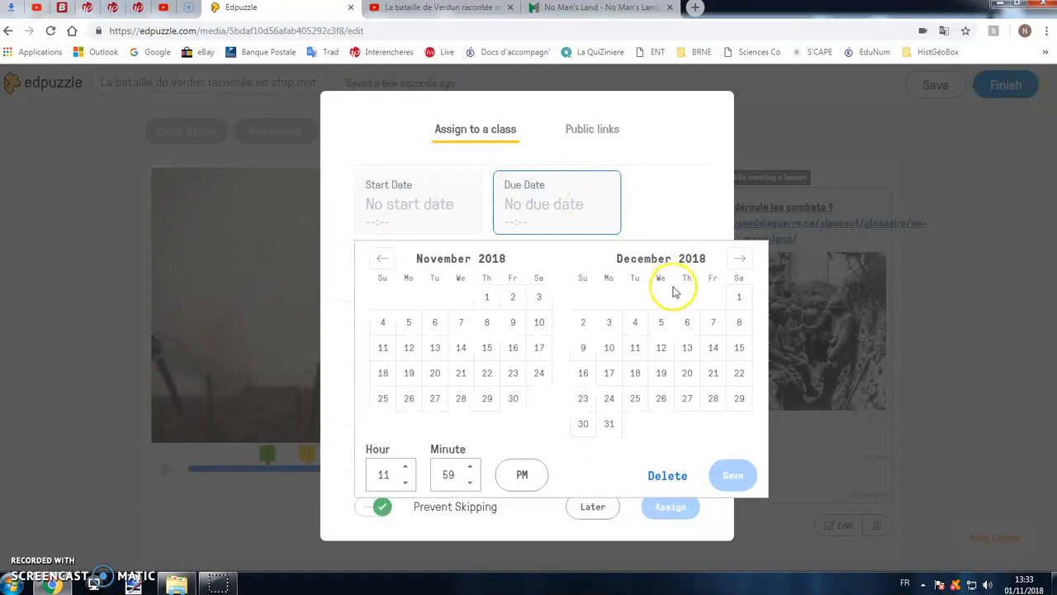
pyautogui.click(512, 372)
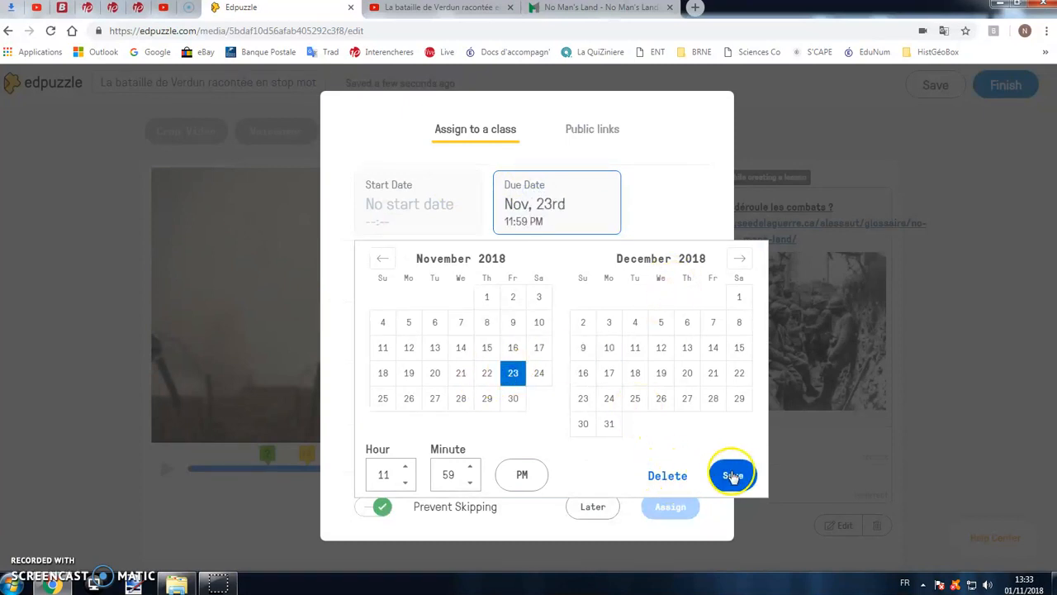
pyautogui.click(684, 482)
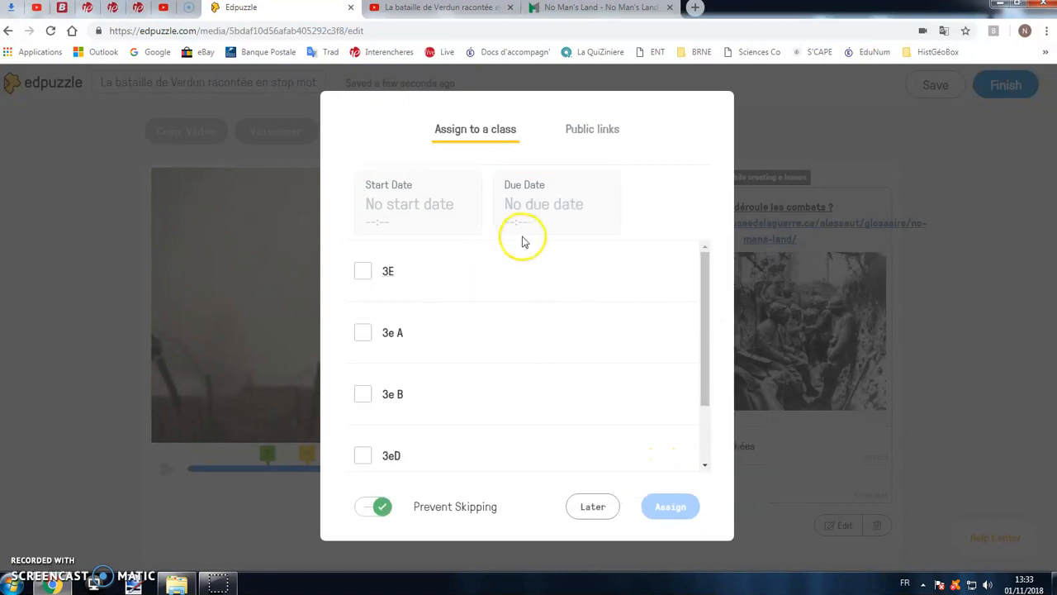
# - Assign the lesson to class 3E with Prevent Skipping left on
pyautogui.scroll(-1, 424, 382)
pyautogui.scroll(1, 439, 374)
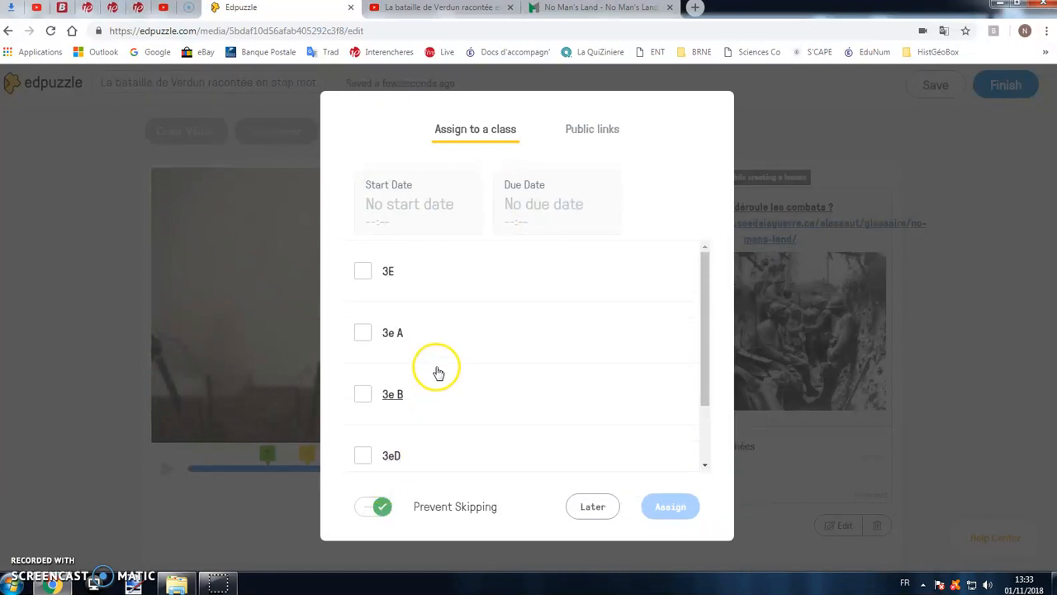
pyautogui.scroll(-1, 439, 370)
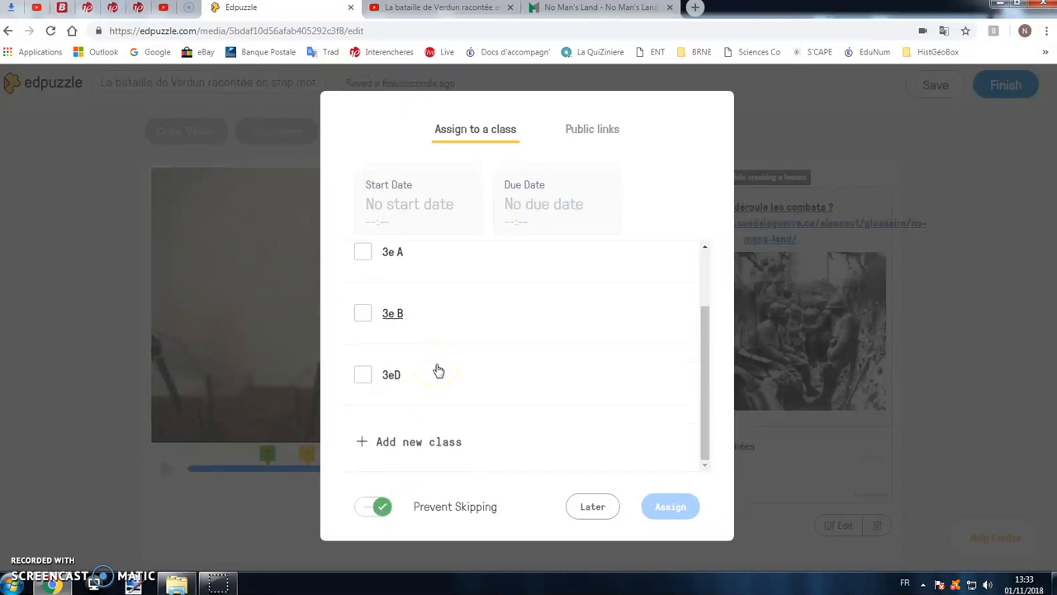
pyautogui.scroll(1, 438, 370)
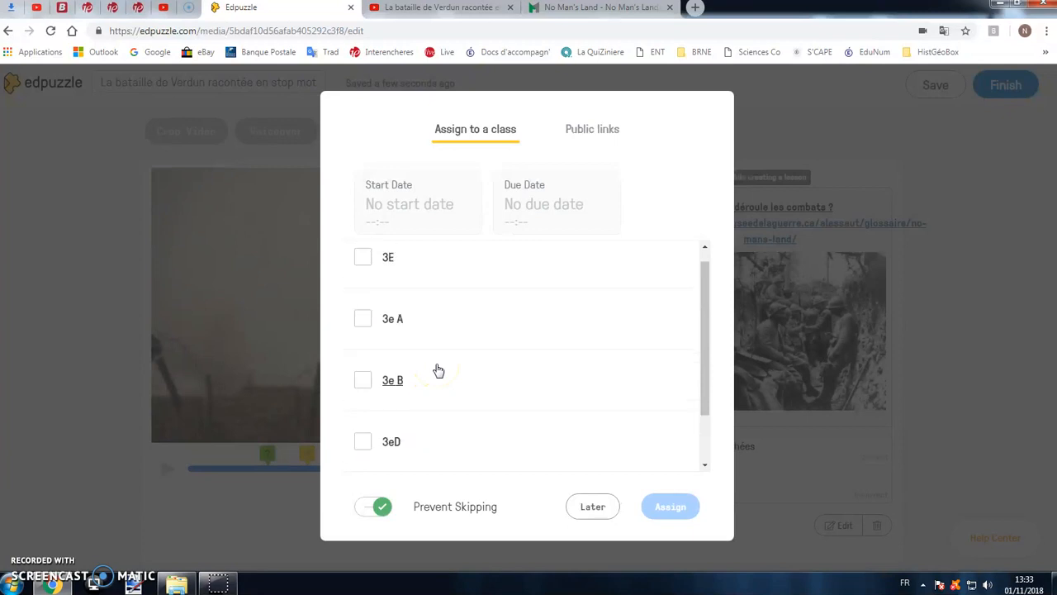
pyautogui.click(363, 258)
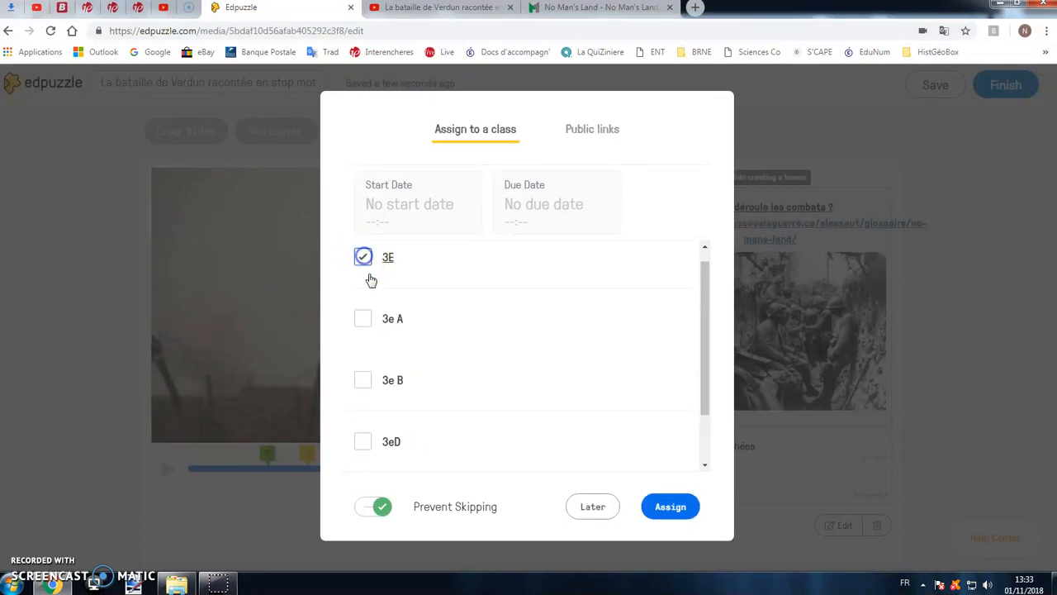
pyautogui.click(671, 506)
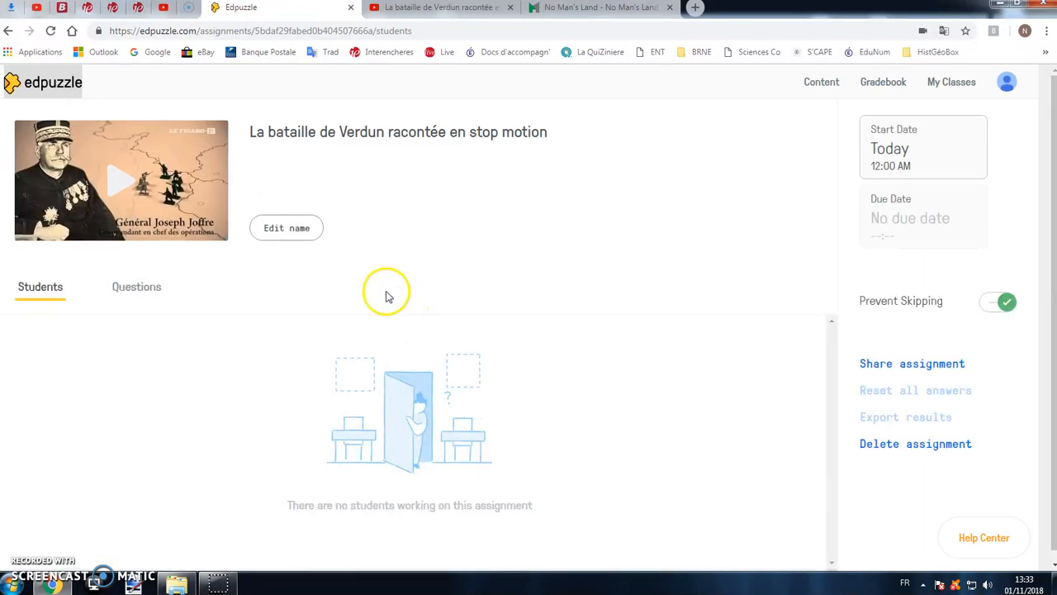
# - Preview the assigned video in its player and return to the assignment page
pyautogui.click(124, 190)
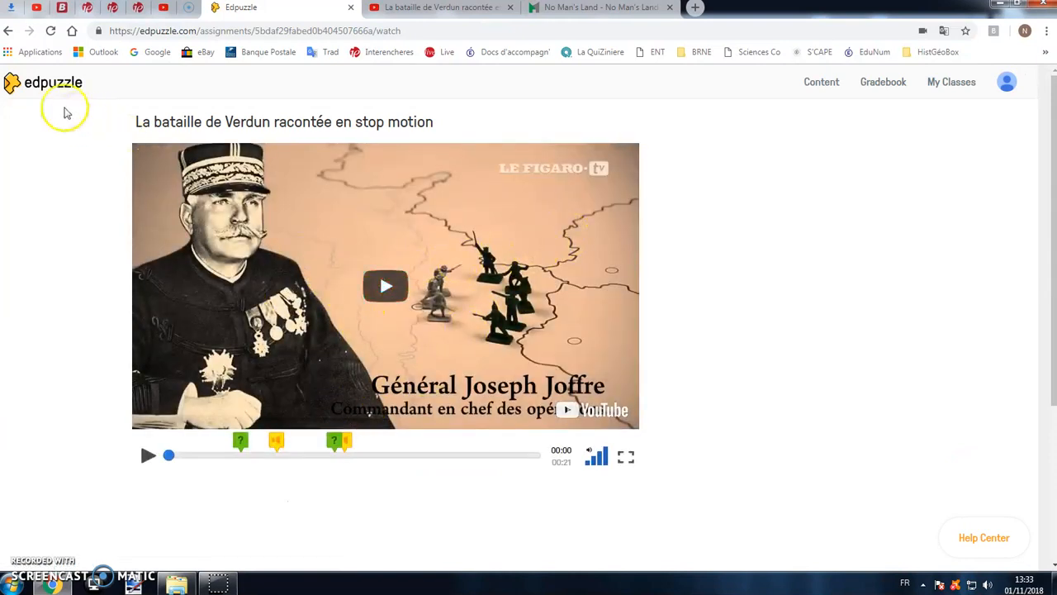
pyautogui.scroll(-3, 338, 347)
pyautogui.scroll(3, 338, 357)
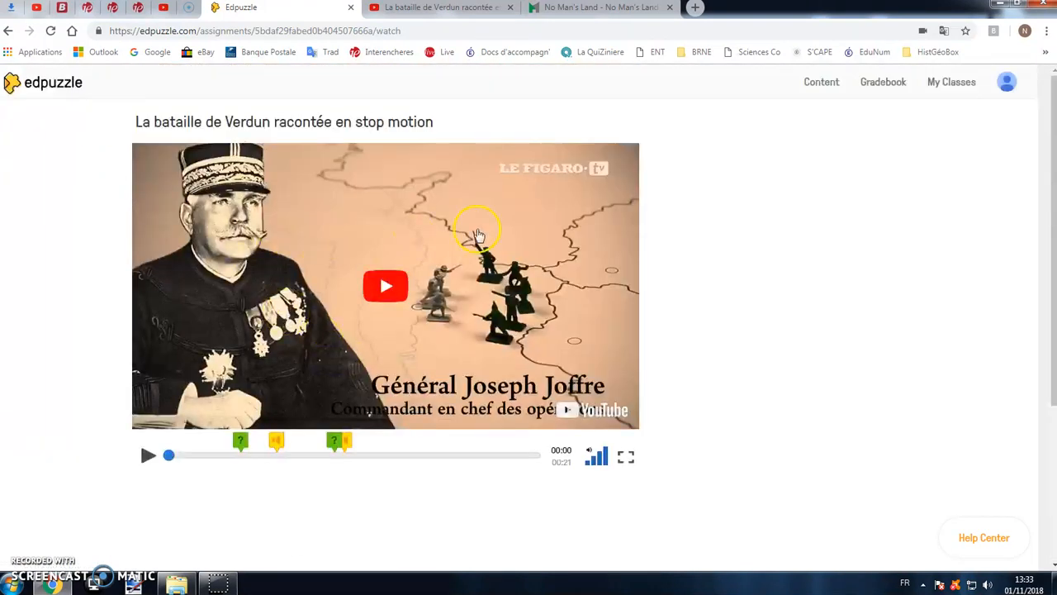
pyautogui.click(14, 33)
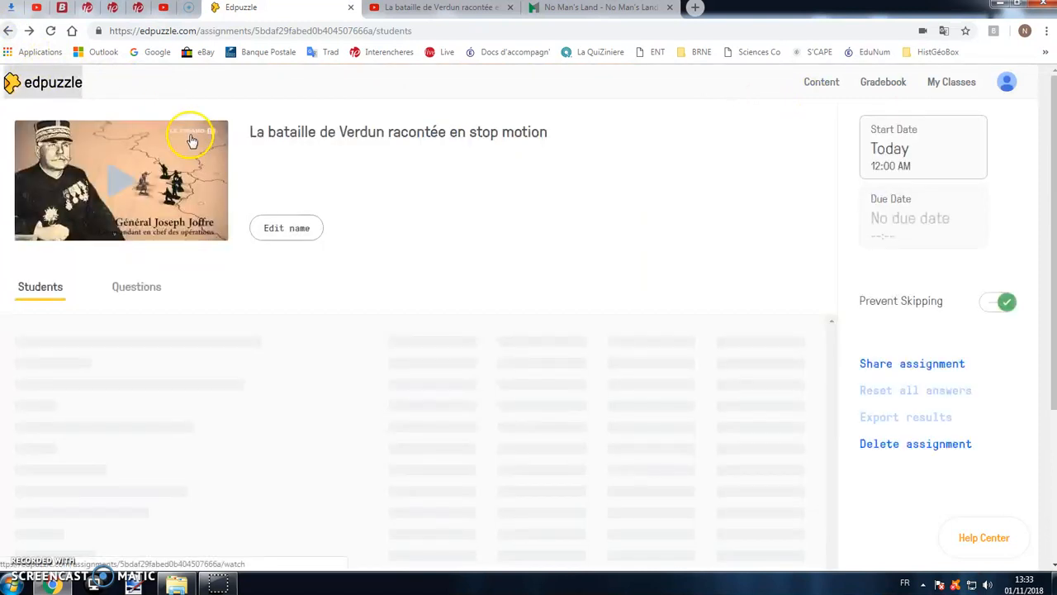
# - Review the assignment's questions, from the open-ended one at 00:04 to the multiple-choice one at 00:09
pyautogui.click(132, 289)
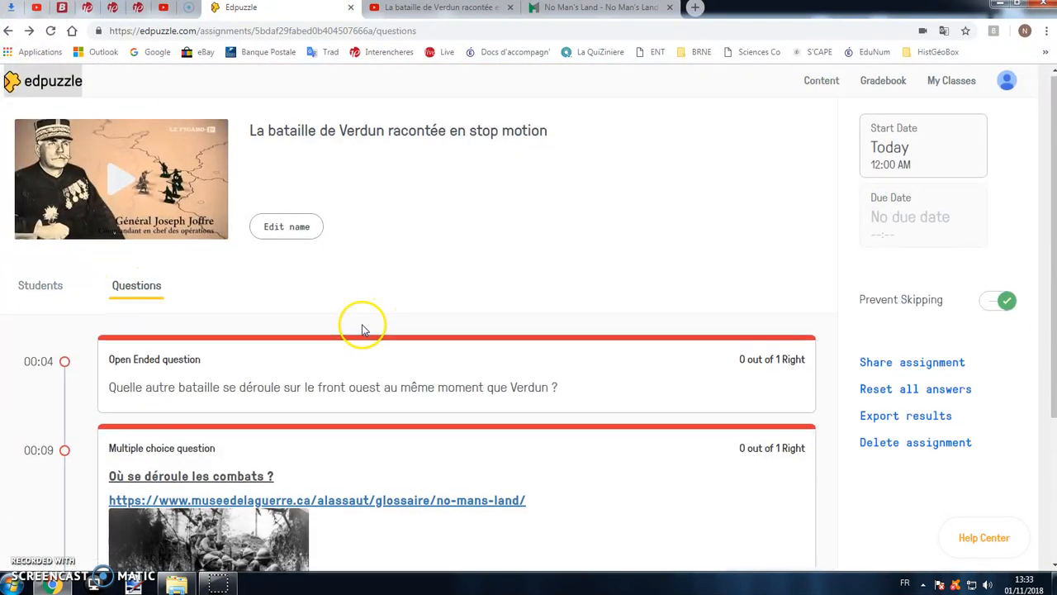
pyautogui.scroll(-2, 362, 327)
pyautogui.scroll(-1, 365, 329)
pyautogui.scroll(3, 363, 328)
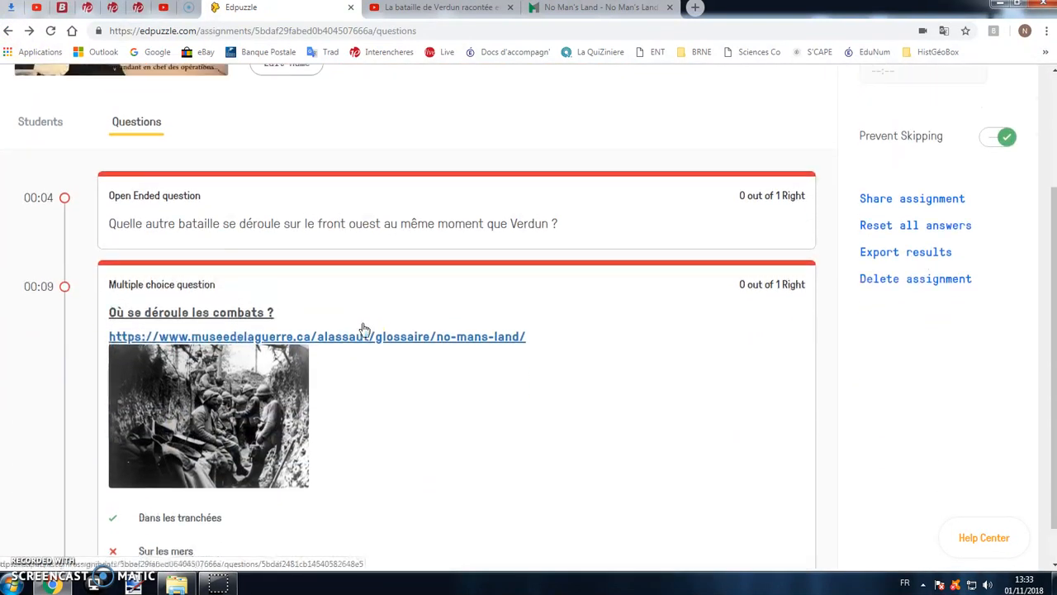
pyautogui.scroll(-2, 362, 328)
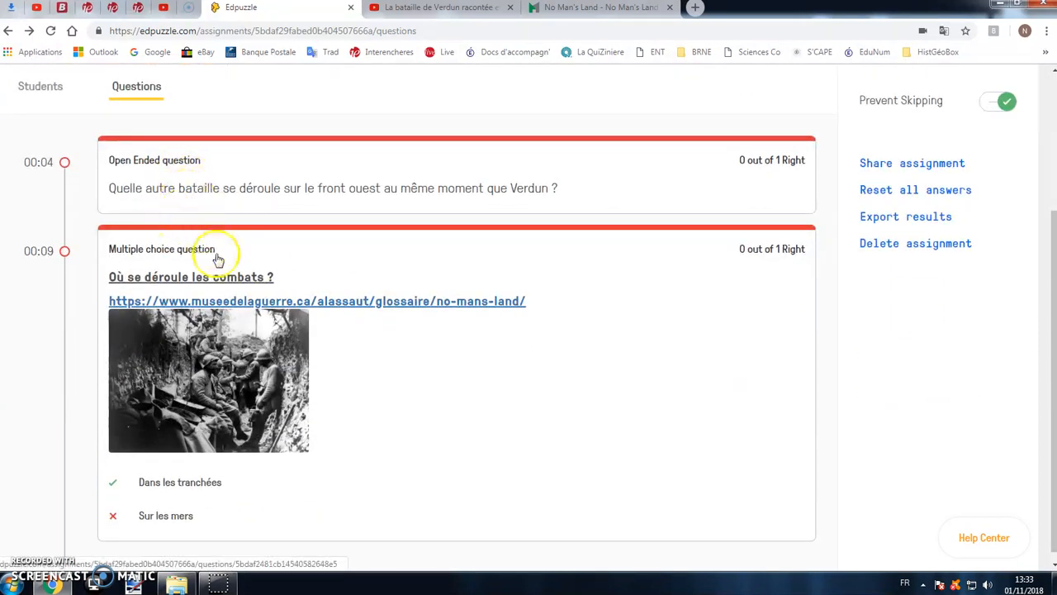
pyautogui.scroll(-1, 198, 384)
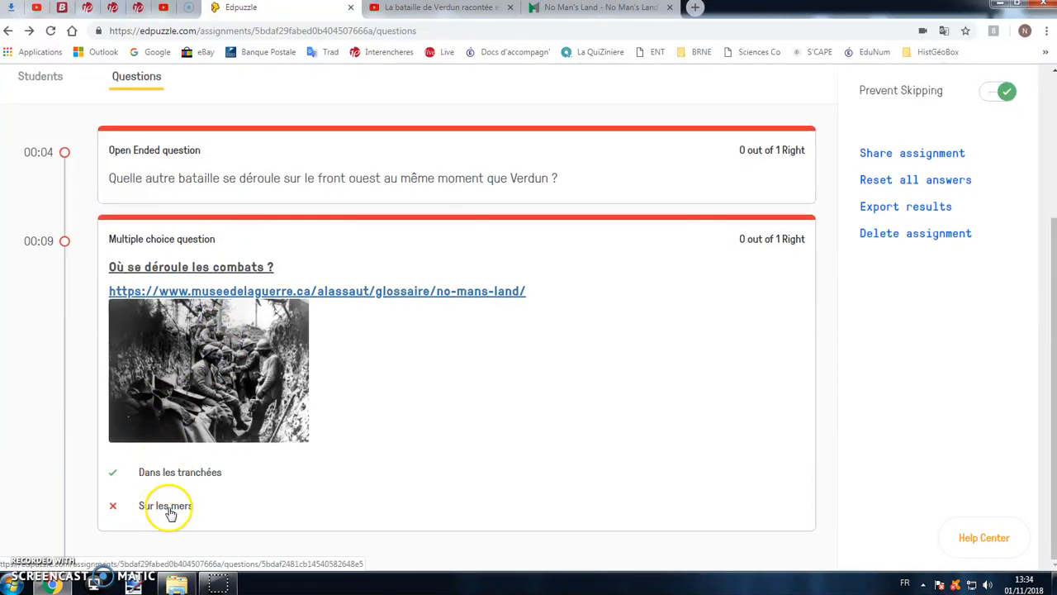
pyautogui.scroll(3, 585, 480)
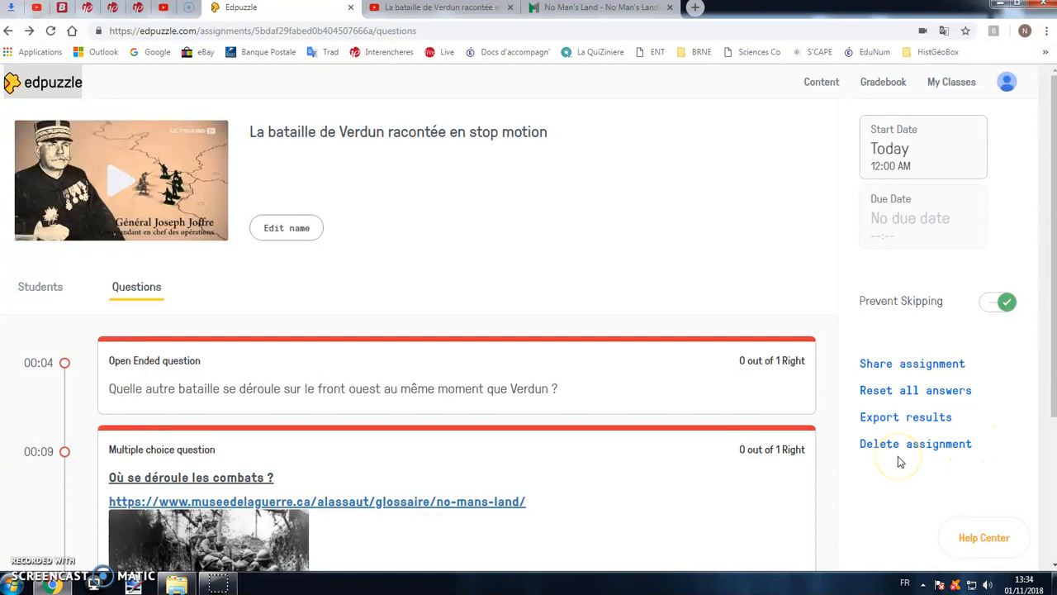
# - View class 3E's assignments, both those with a due date and those without one
pyautogui.click(953, 82)
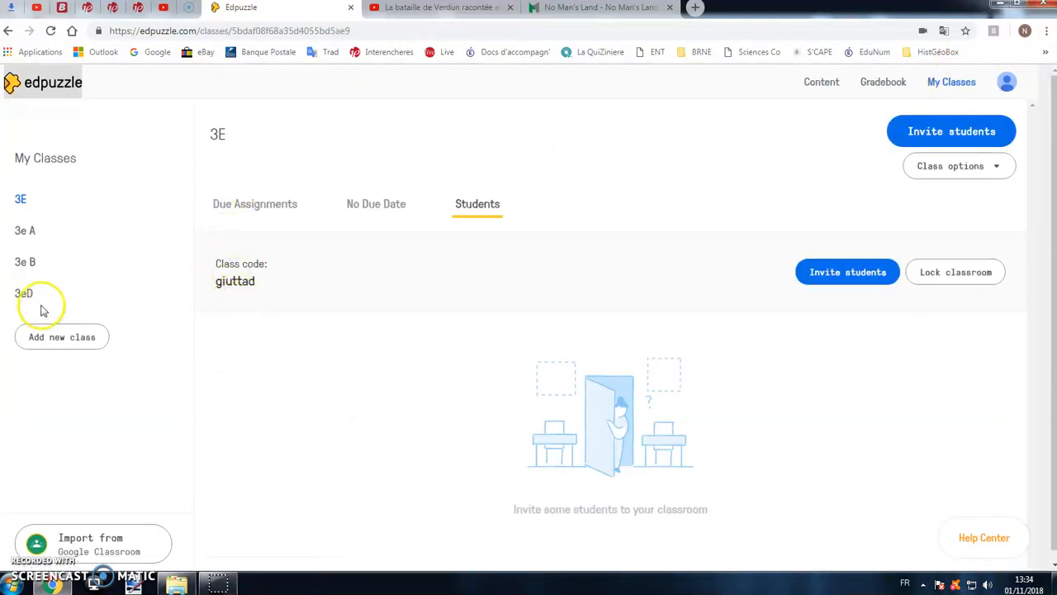
pyautogui.click(255, 204)
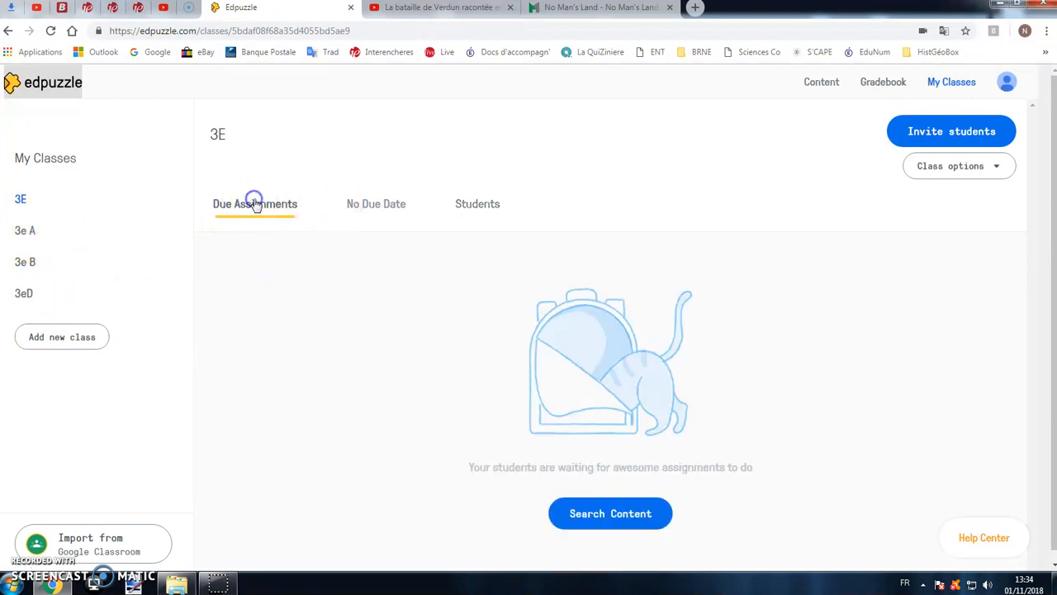
pyautogui.click(364, 204)
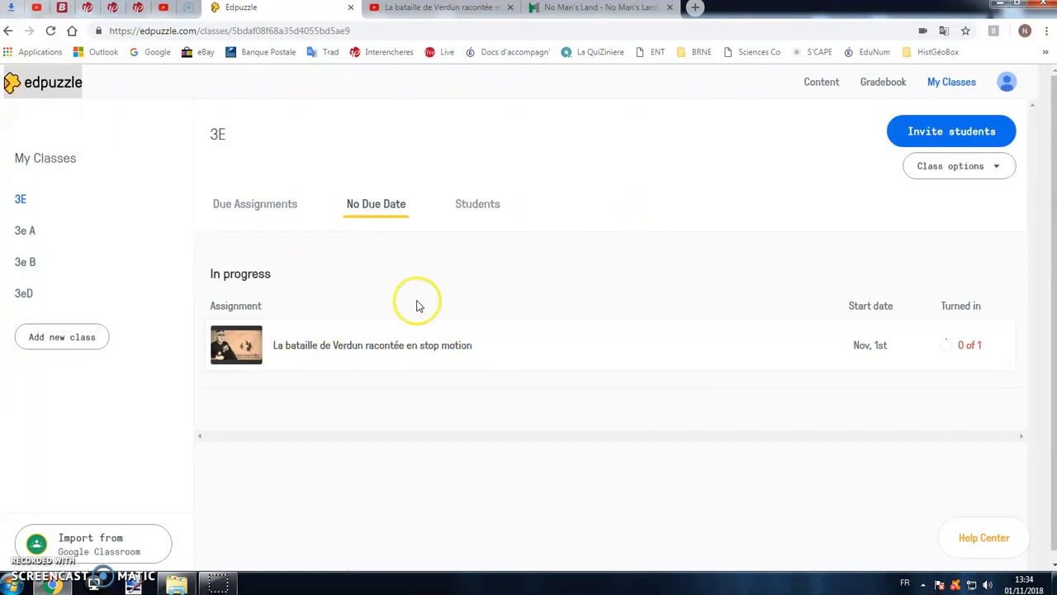
# - Log out of the teacher account and start creating a student account with the Edpuzzle sign-up option
pyautogui.click(1011, 84)
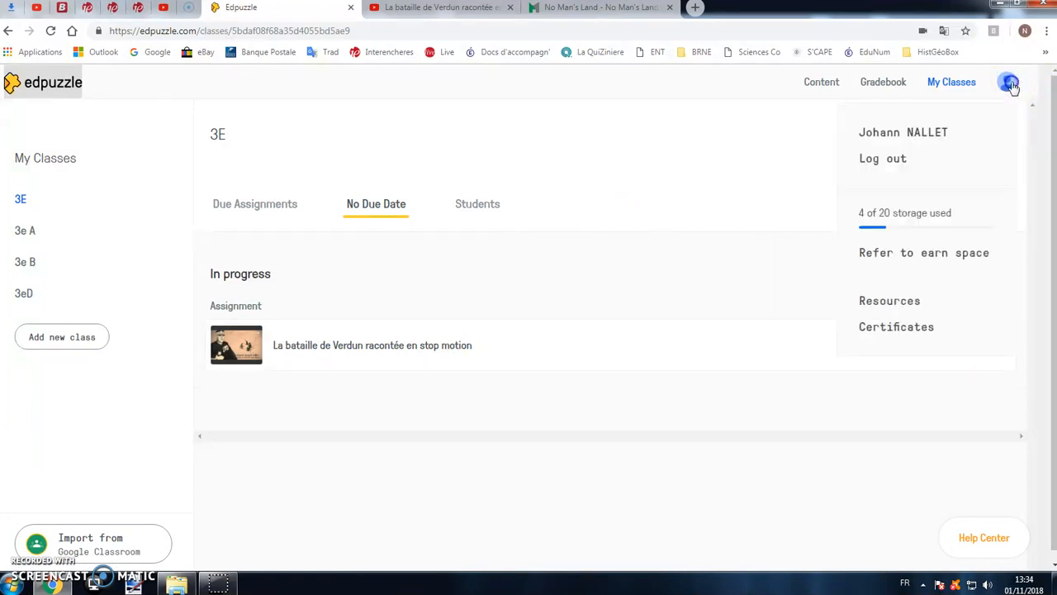
pyautogui.click(904, 159)
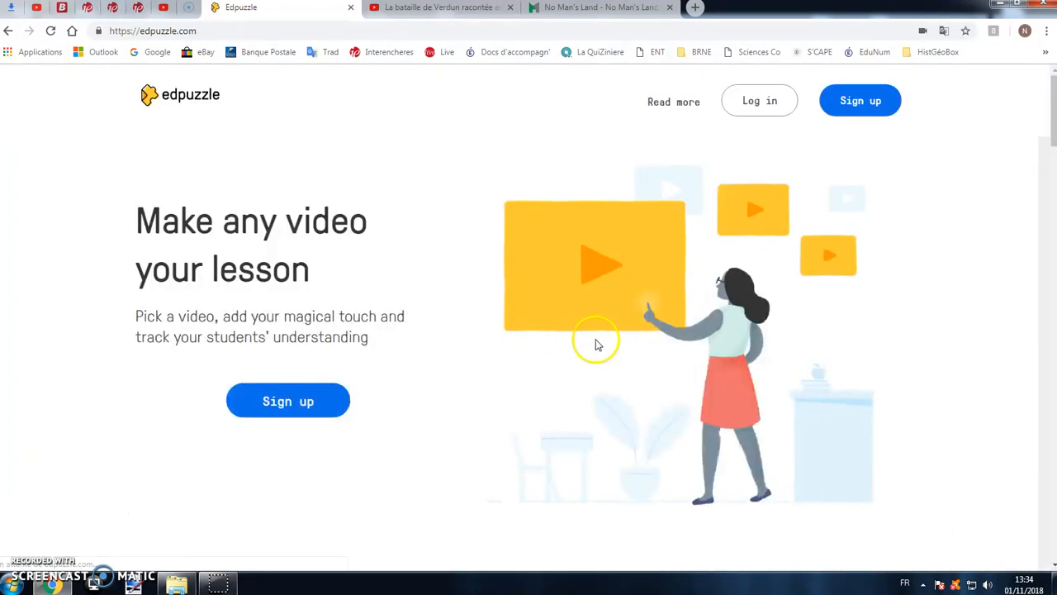
pyautogui.click(857, 108)
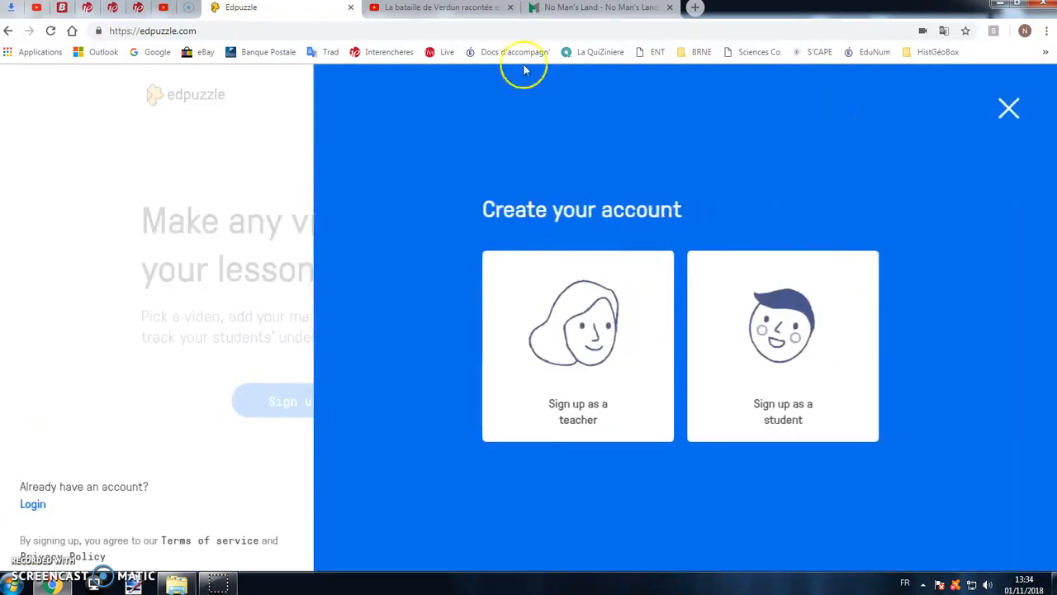
pyautogui.click(776, 335)
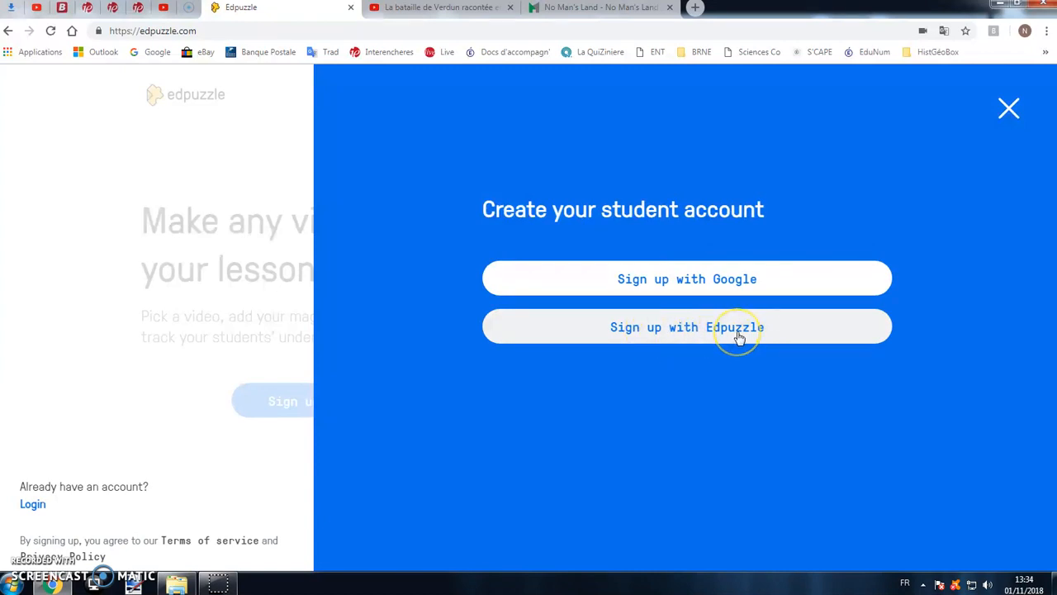
pyautogui.click(740, 338)
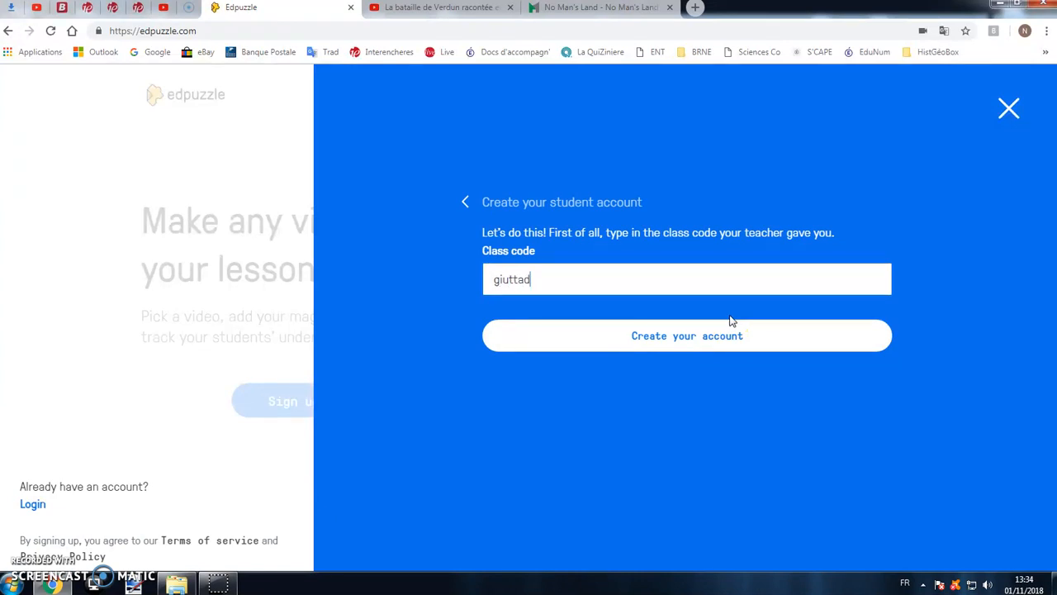
# - Create the student account by entering the class code, first name, last name, username and account password
pyautogui.click(703, 339)
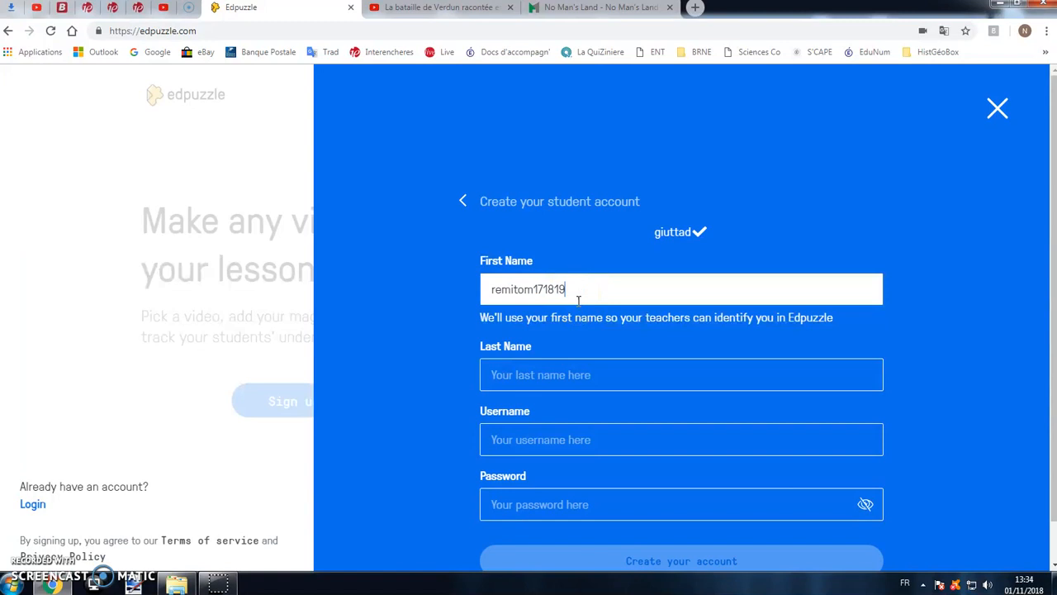
pyautogui.click(535, 370)
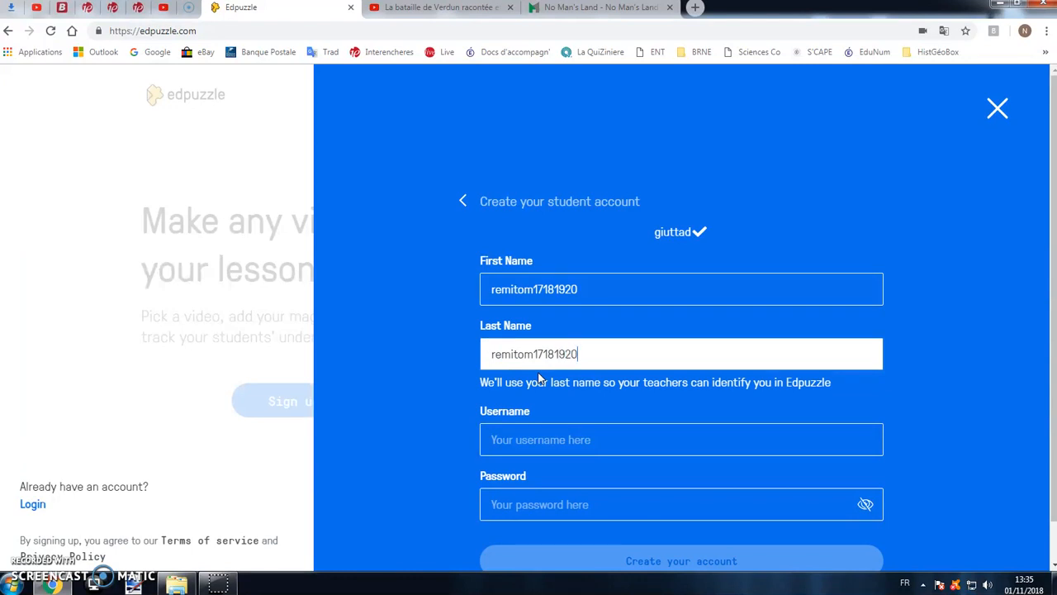
pyautogui.click(547, 426)
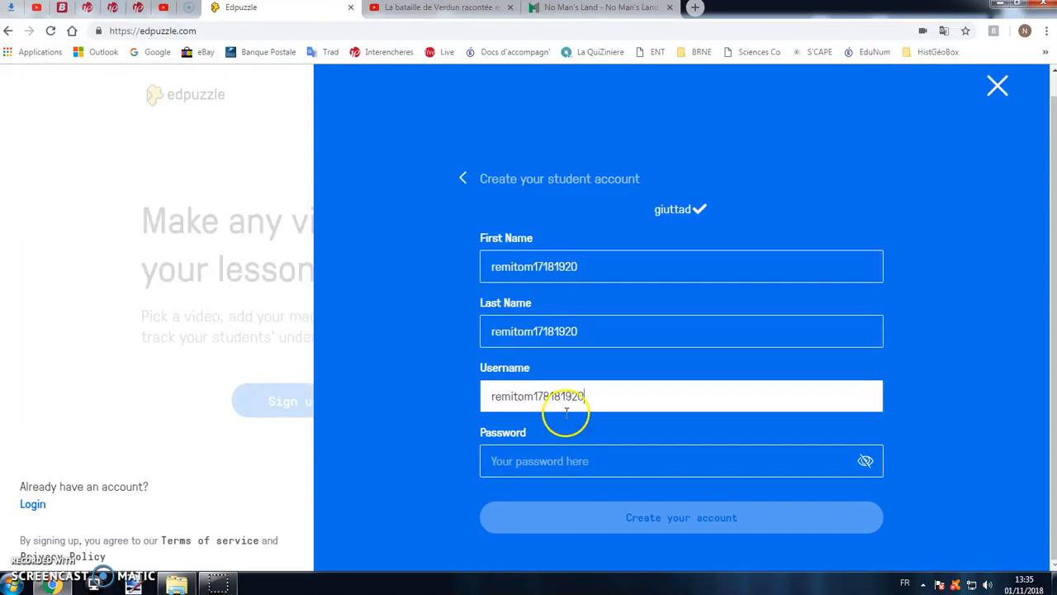
pyautogui.click(556, 457)
pyautogui.write('r')
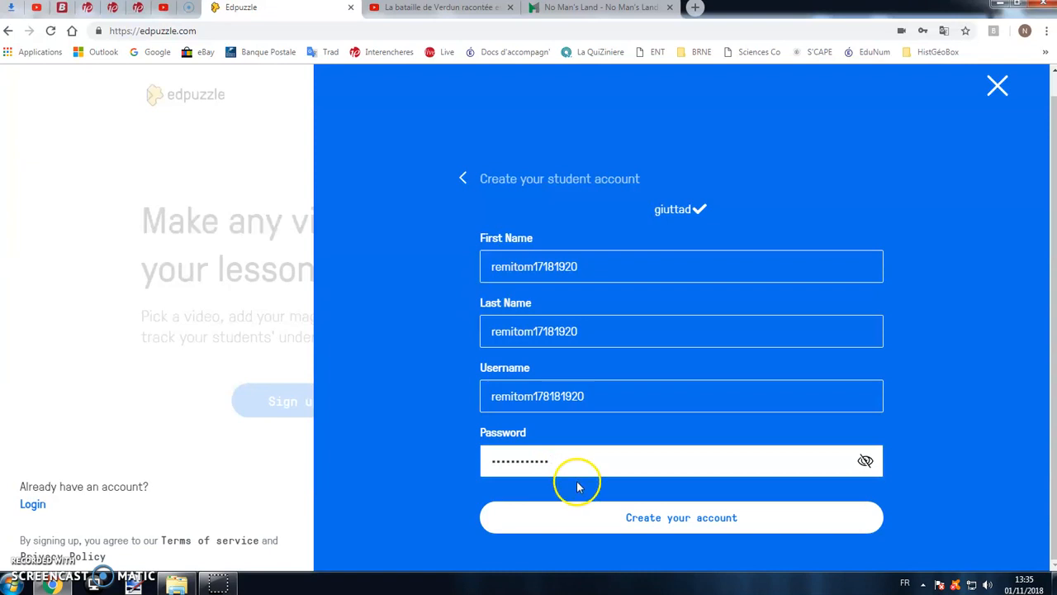
pyautogui.click(656, 518)
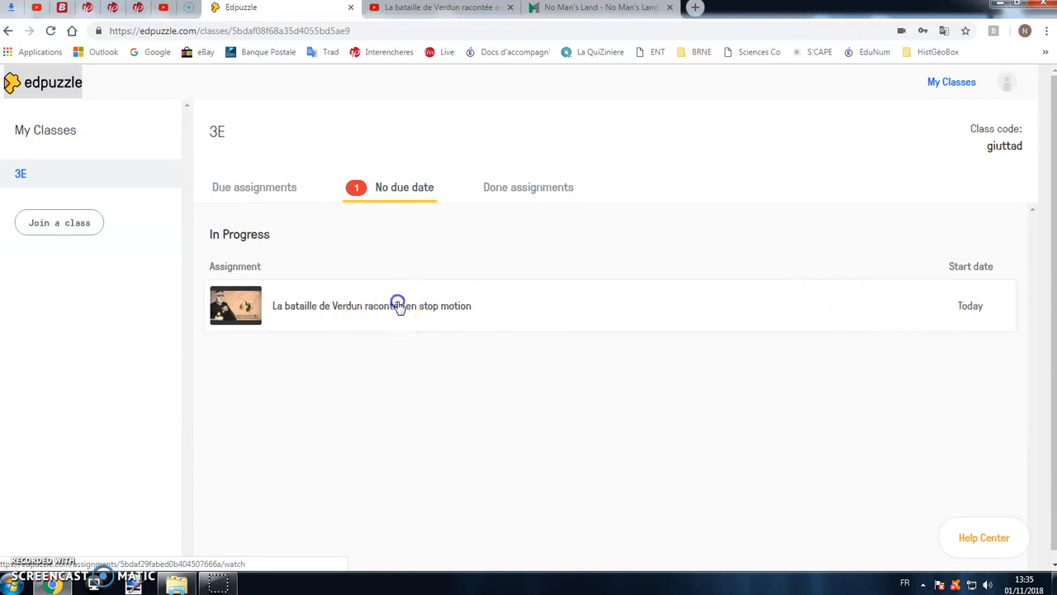
# - Play the assigned Verdun video, submit "Bataille de la Somme" for the open-ended question and continue
pyautogui.click(398, 305)
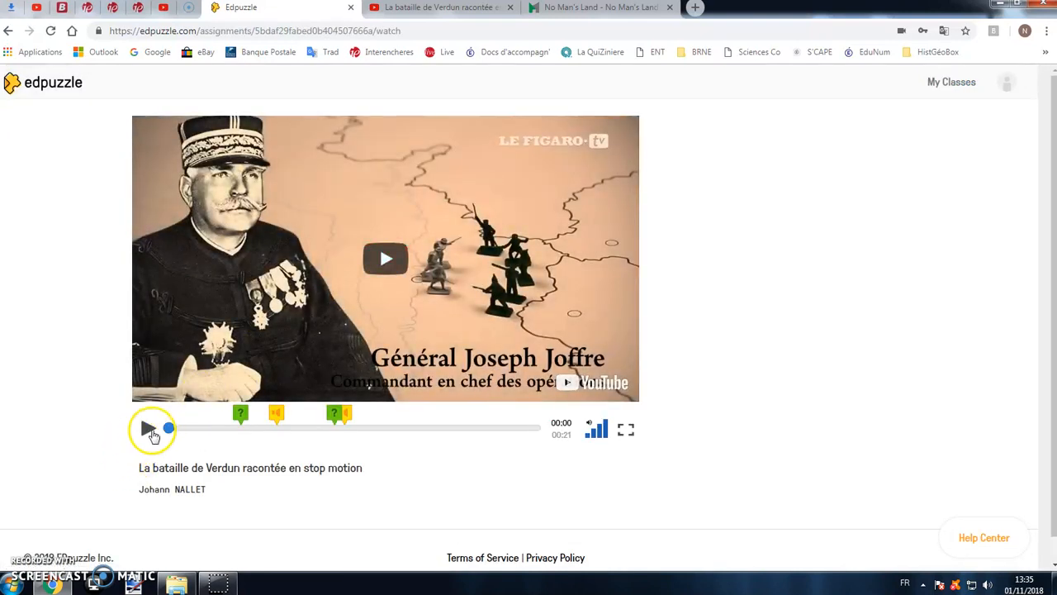
pyautogui.click(151, 431)
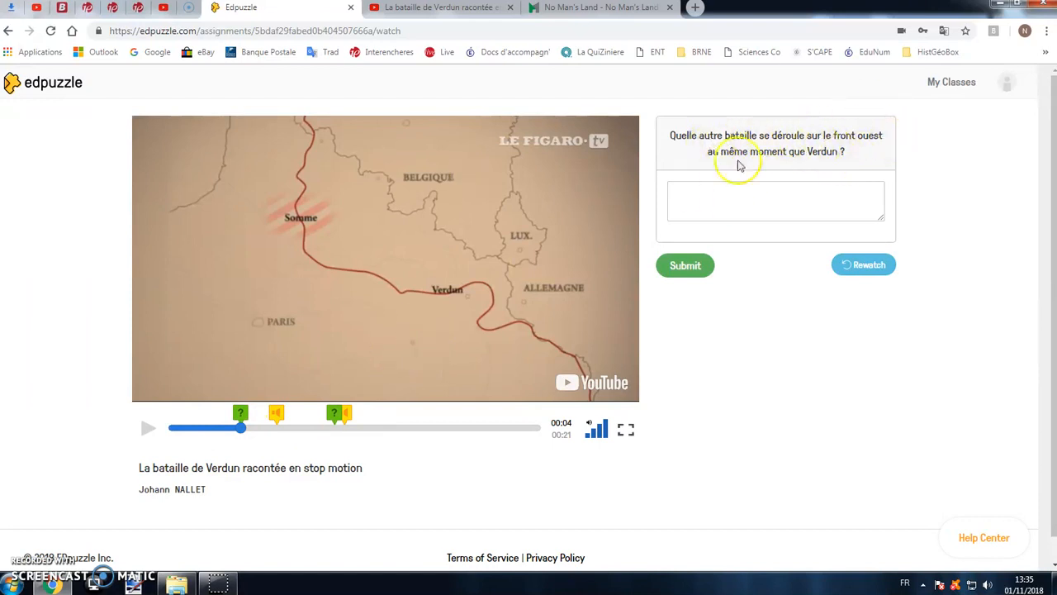
pyautogui.click(707, 194)
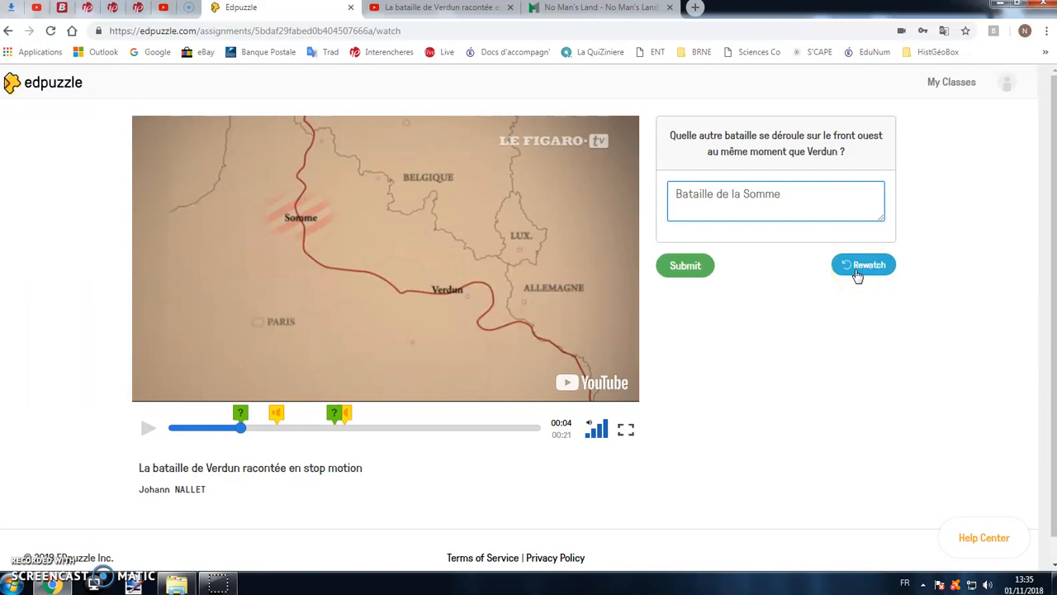
pyautogui.click(688, 265)
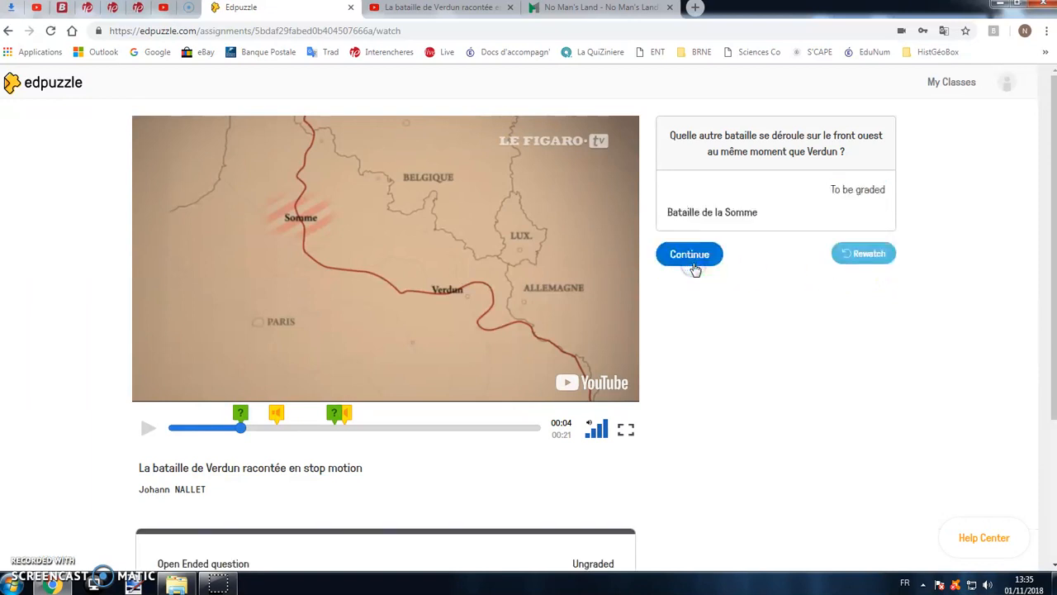
pyautogui.click(691, 263)
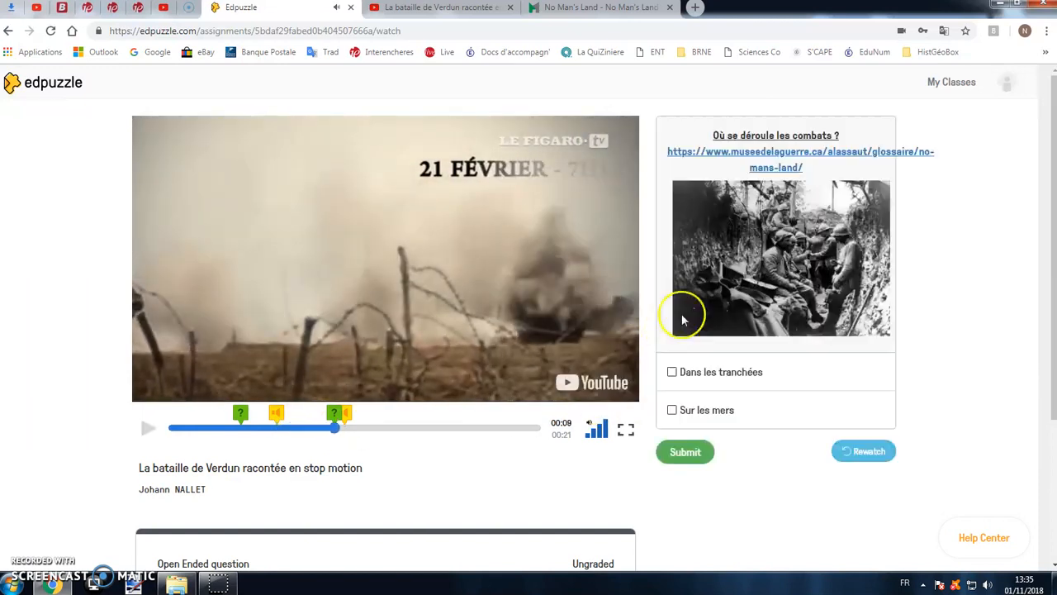
# - Check the multiple-choice question's museum link, submit "Dans les tranchées" as the answer and resume the video
pyautogui.click(776, 165)
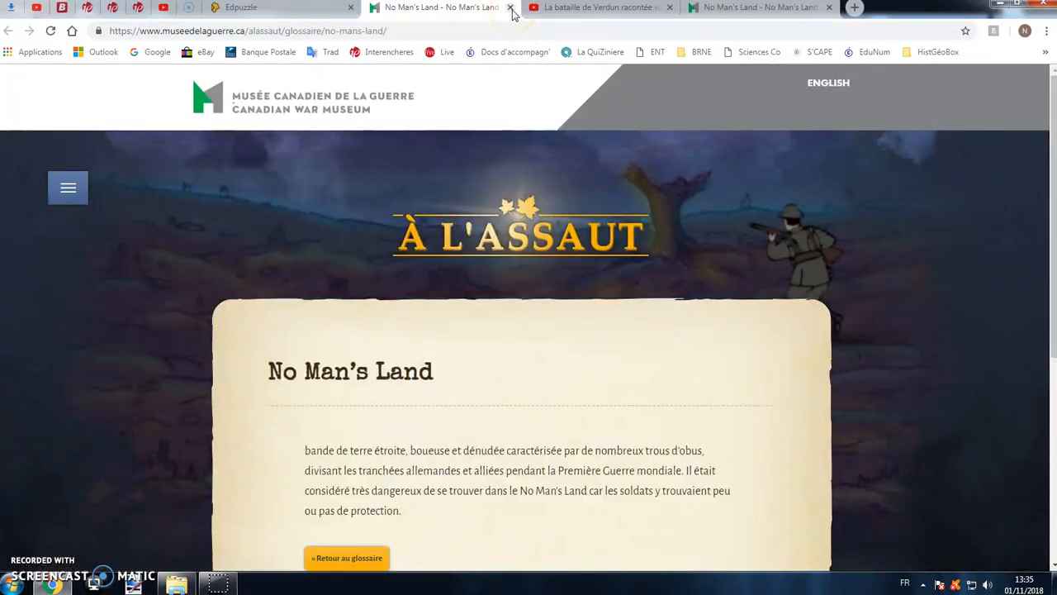
pyautogui.click(510, 8)
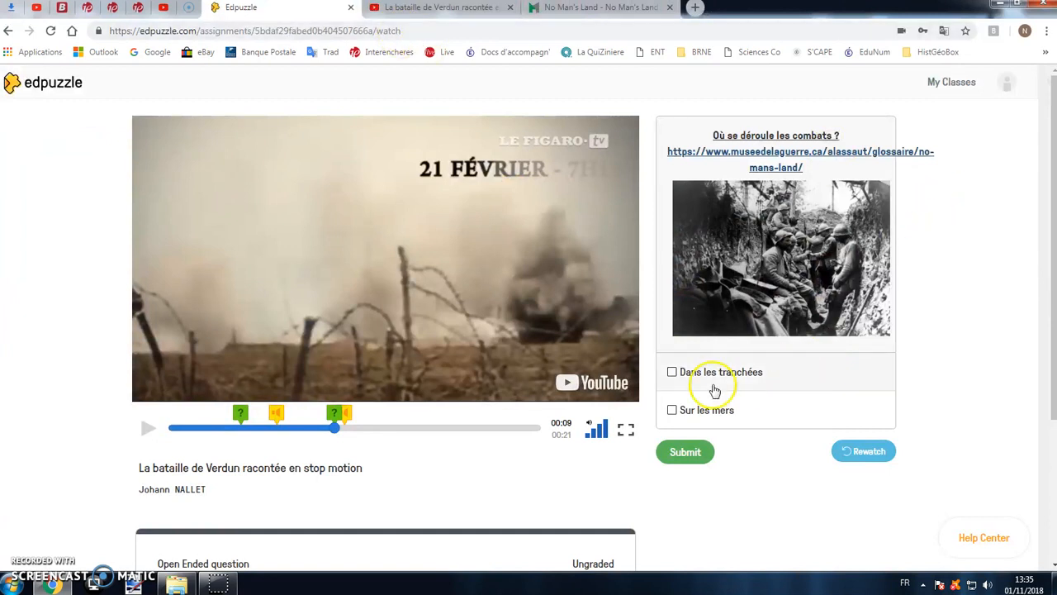
pyautogui.click(673, 372)
pyautogui.click(686, 450)
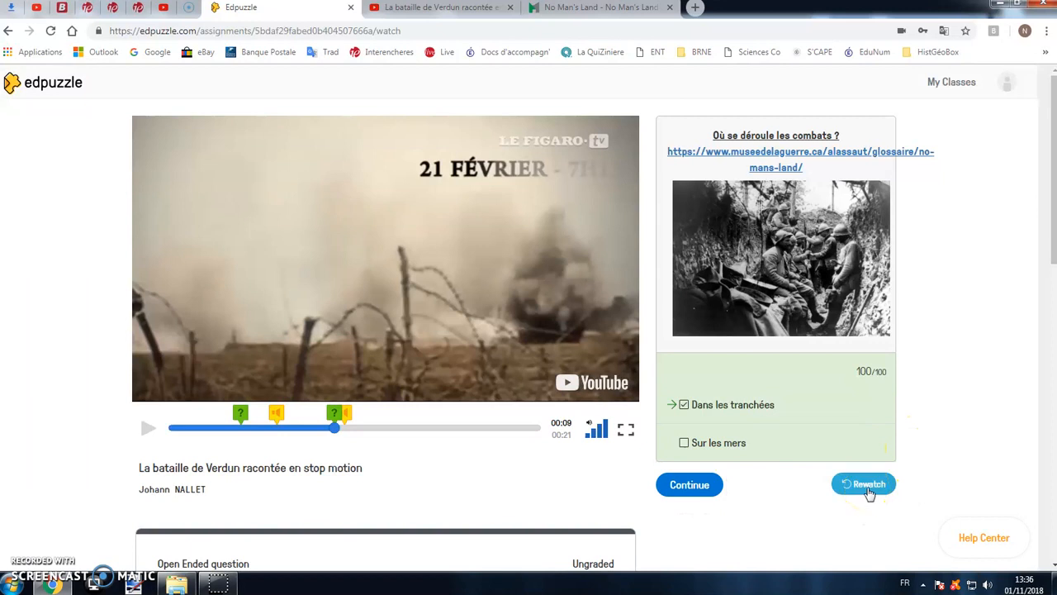
pyautogui.click(700, 485)
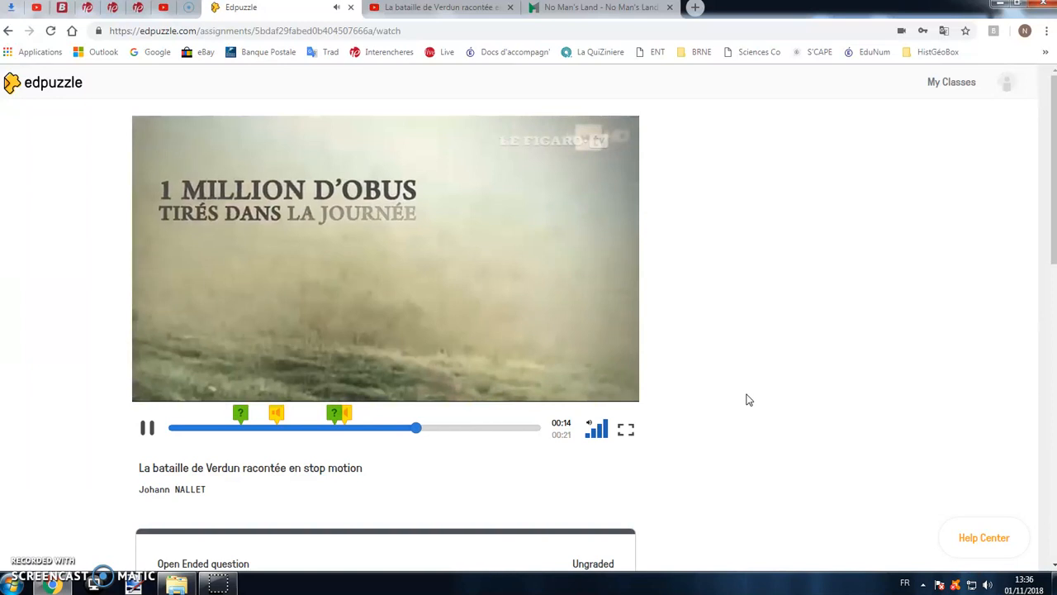
# - Review the student's results below the video, including completion, grade and the submitted answers to both questions
pyautogui.scroll(-3, 741, 363)
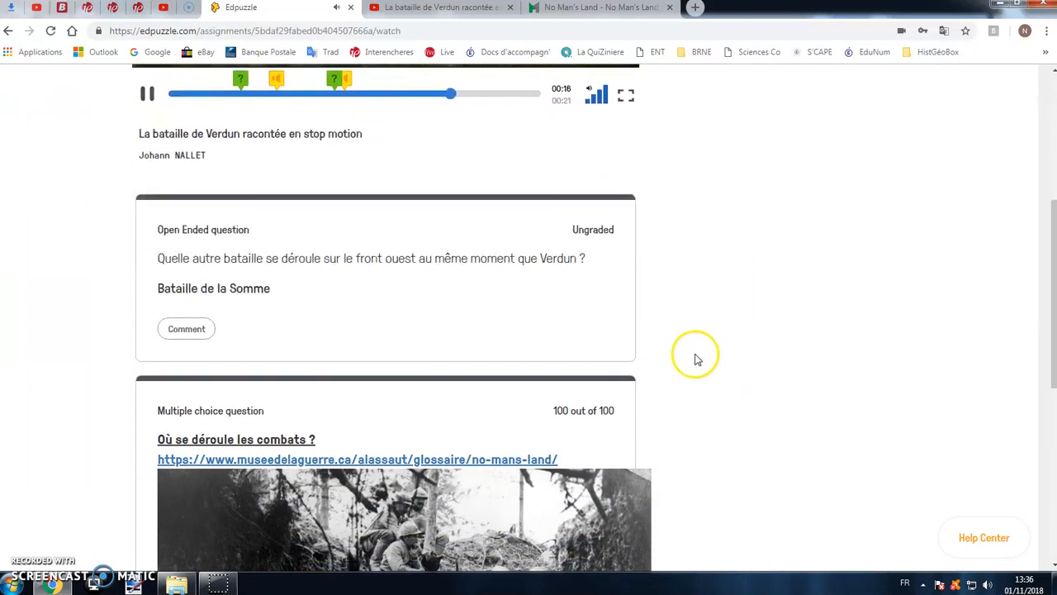
pyautogui.scroll(2, 699, 361)
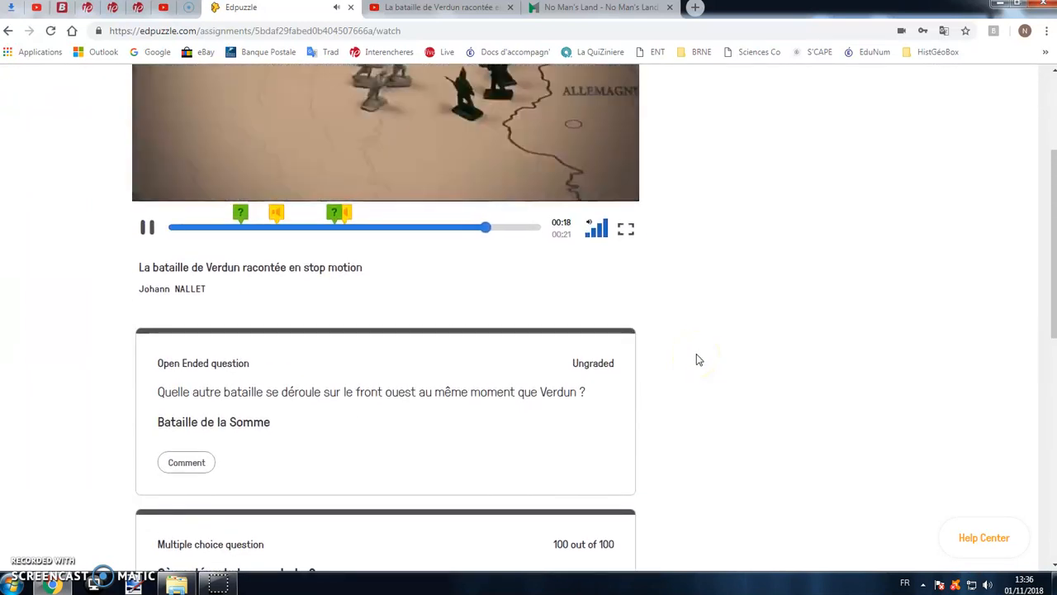
pyautogui.scroll(1, 697, 359)
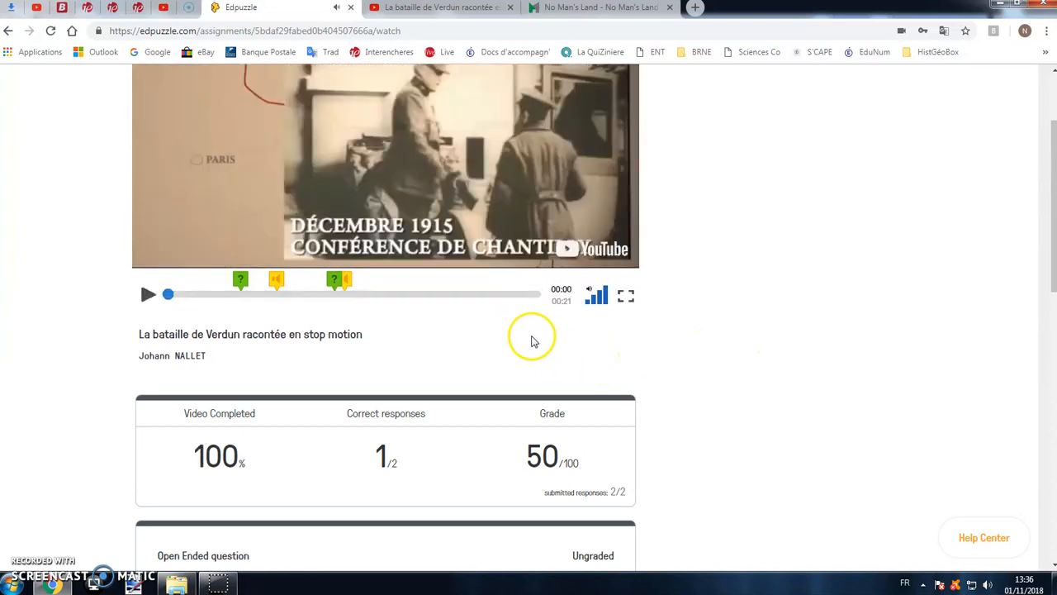
pyautogui.scroll(-3, 533, 342)
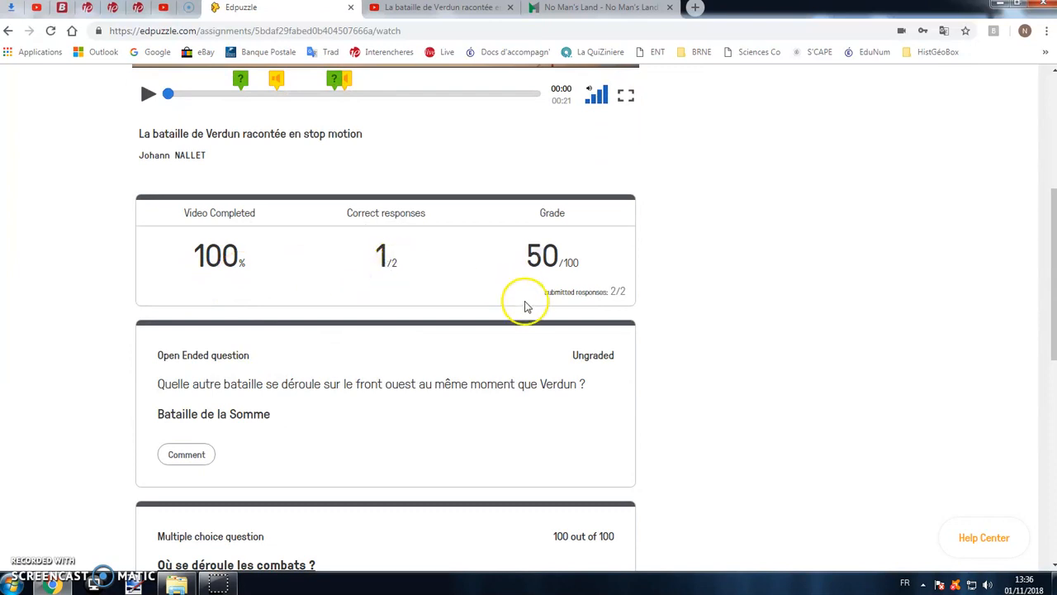
pyautogui.scroll(-2, 525, 303)
pyautogui.moveTo(160, 285); pyautogui.dragTo(284, 294)
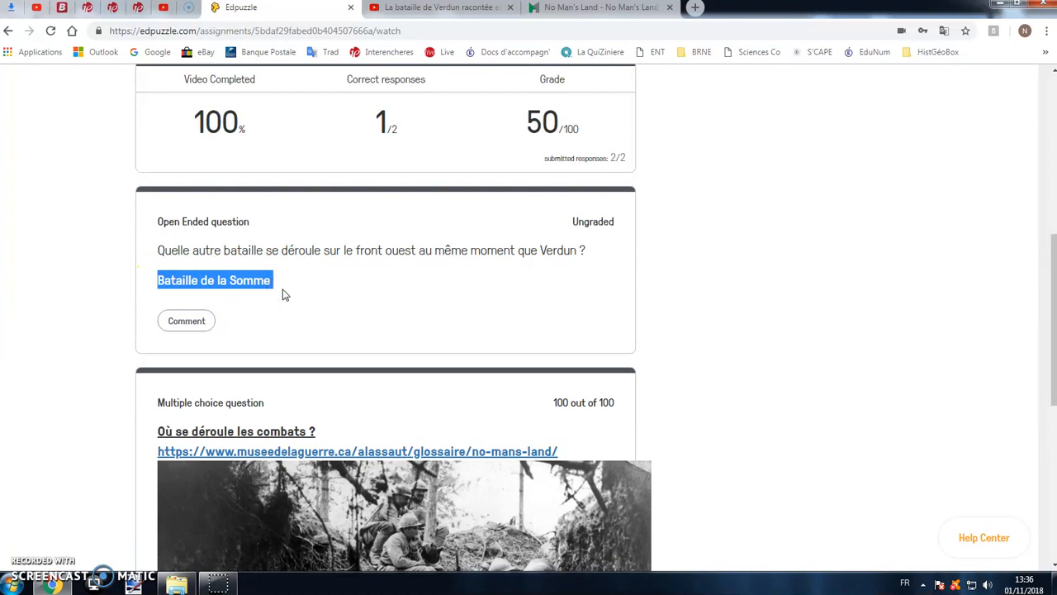
pyautogui.click(286, 294)
pyautogui.scroll(-5, 314, 281)
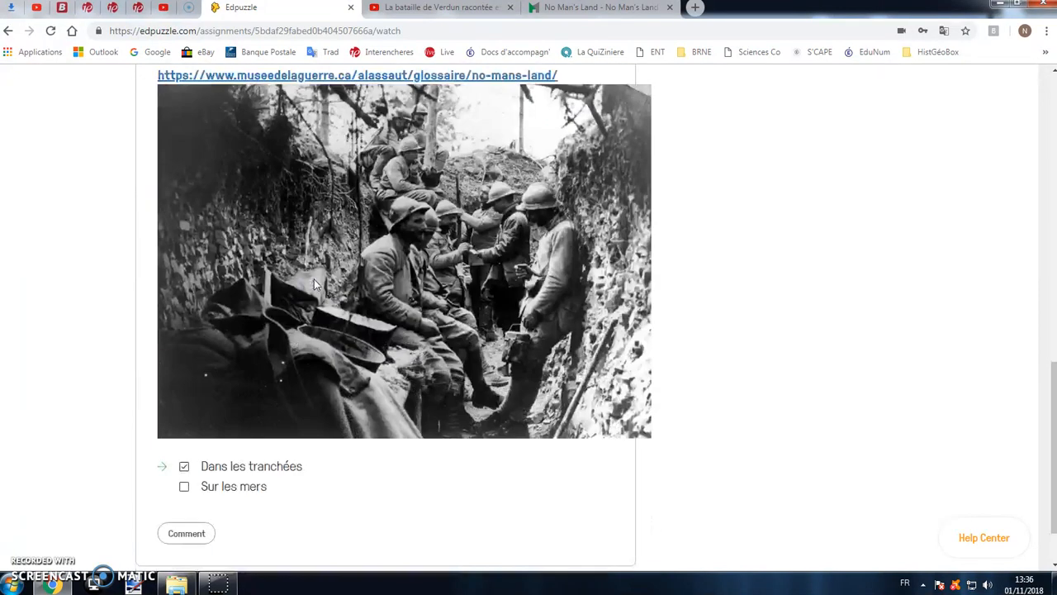
pyautogui.scroll(10, 413, 405)
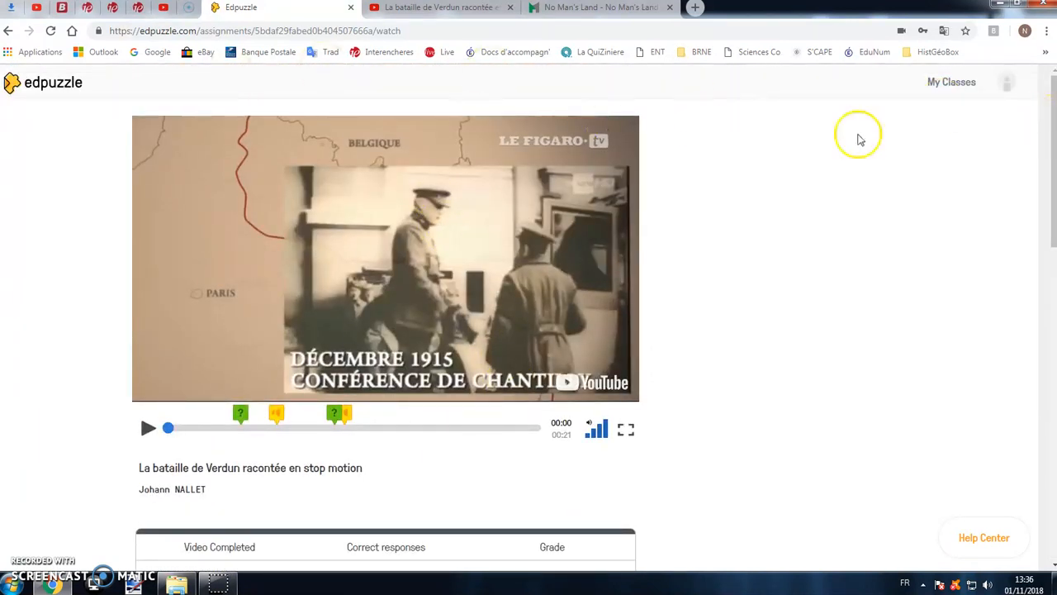
# - Log out of the student account and log back in as a teacher with Google
pyautogui.click(1005, 86)
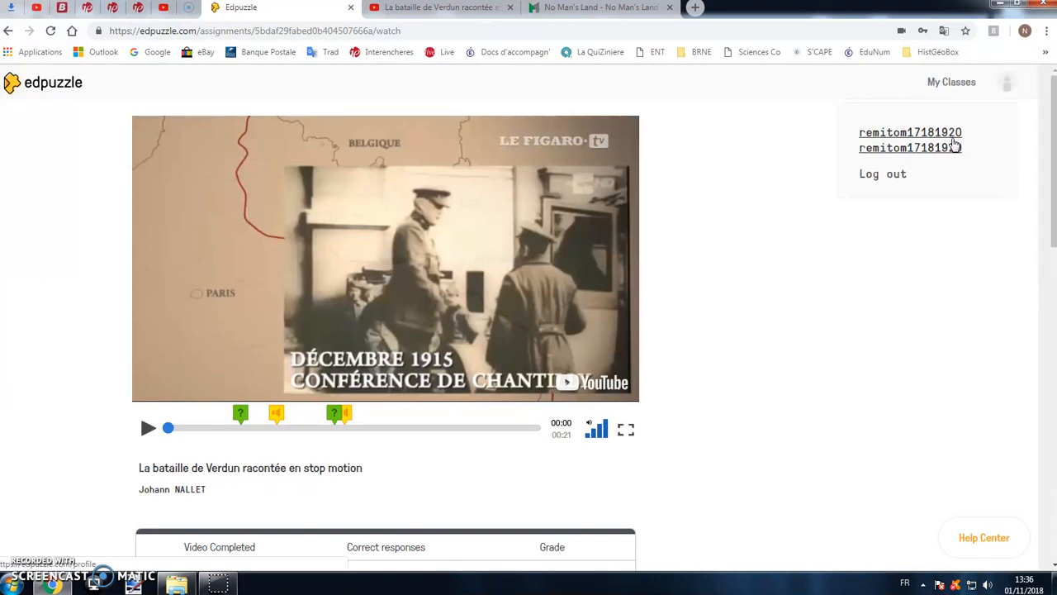
pyautogui.click(900, 175)
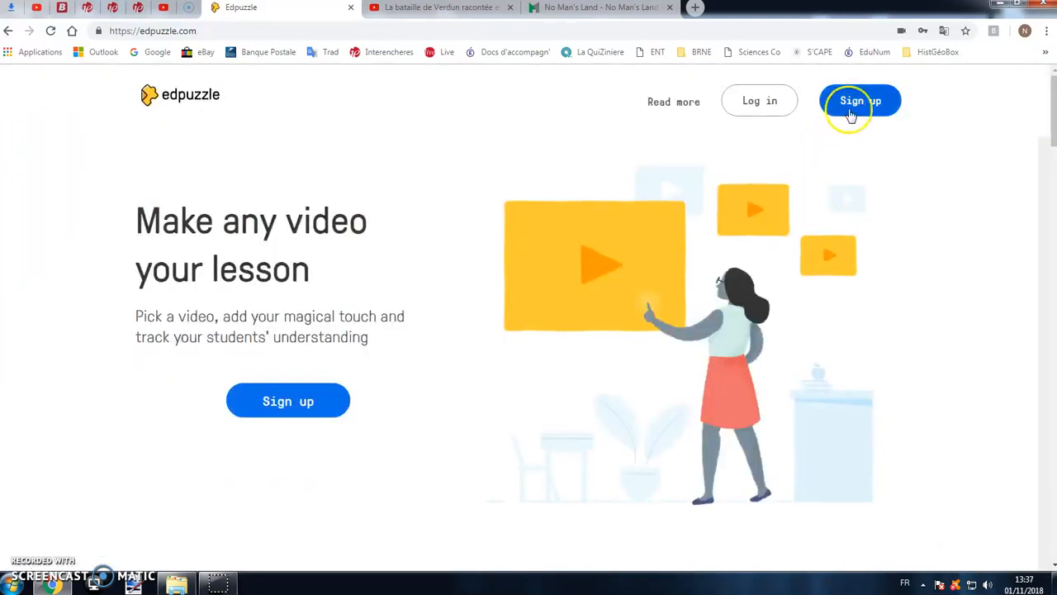
pyautogui.click(765, 108)
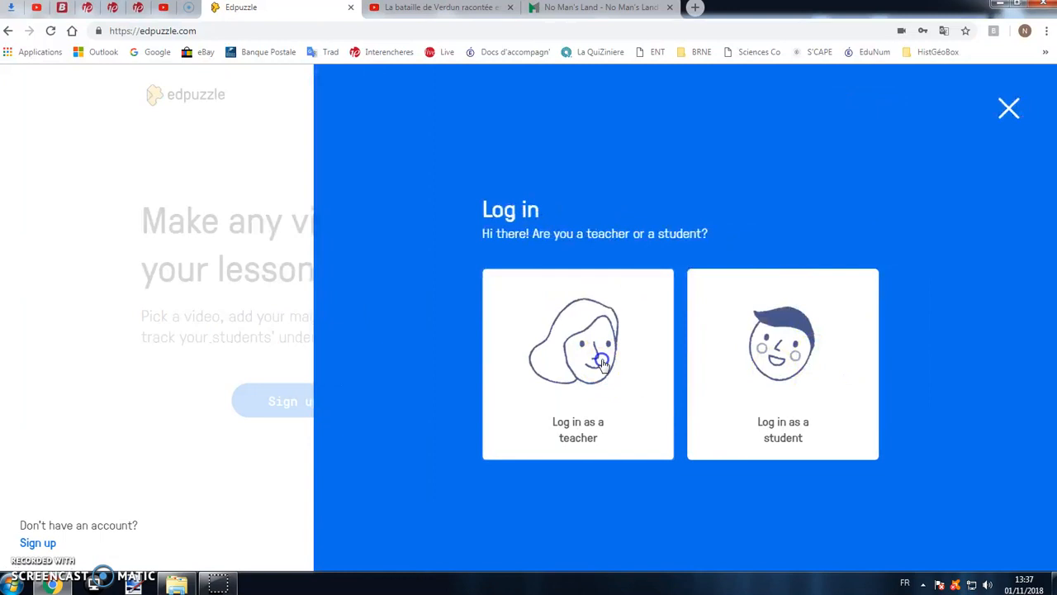
pyautogui.click(601, 363)
pyautogui.click(716, 299)
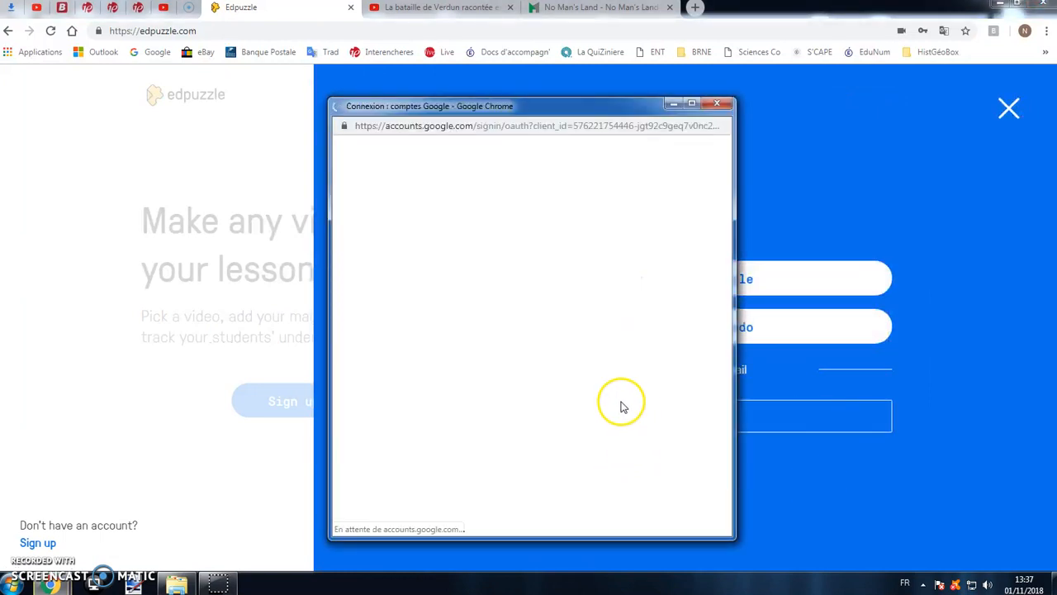
pyautogui.click(462, 278)
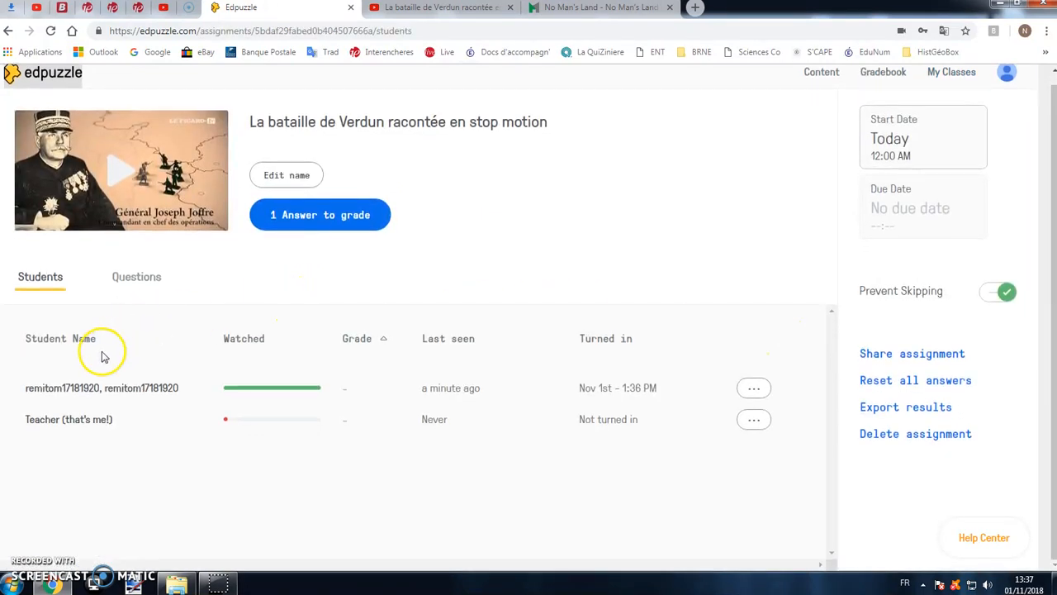
# - Examine the new student's progress and answers in the Verdun assignment, and move to the next student's report
pyautogui.click(151, 393)
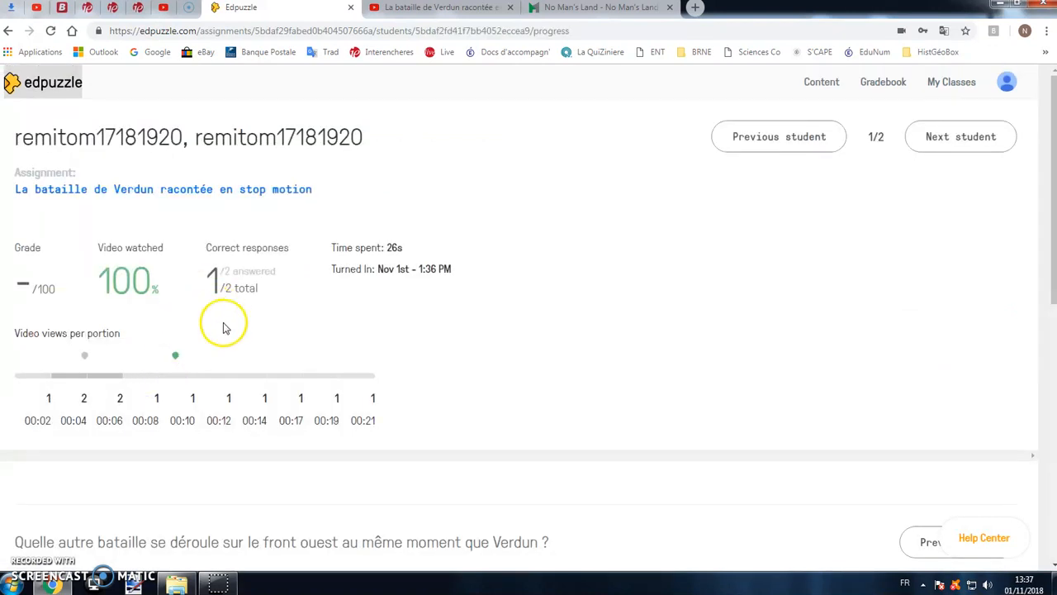
pyautogui.scroll(-2, 223, 328)
pyautogui.scroll(-1, 248, 339)
pyautogui.moveTo(230, 333); pyautogui.dragTo(330, 342)
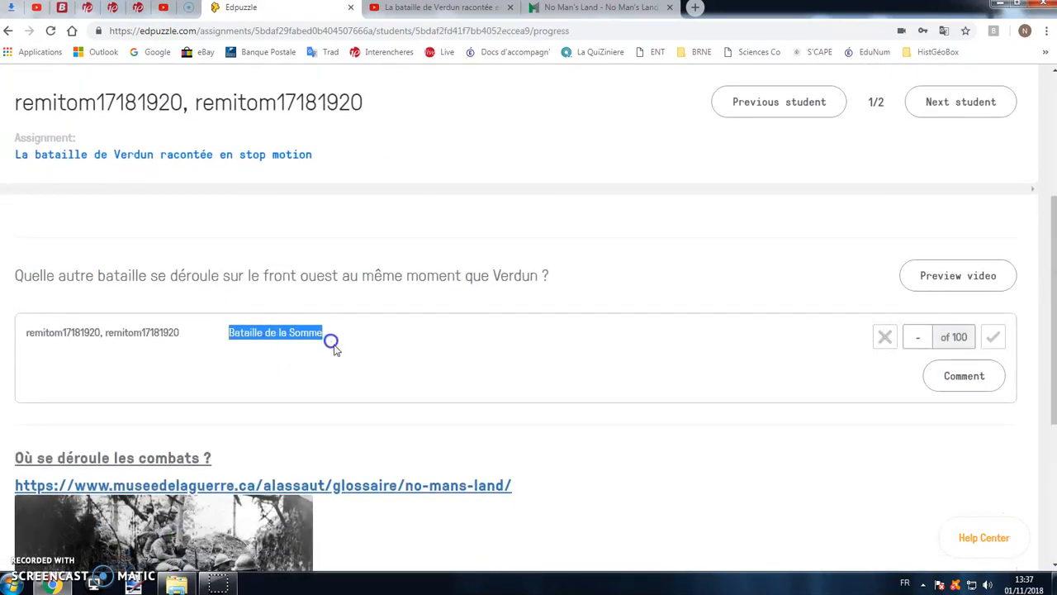
pyautogui.scroll(-2, 330, 342)
pyautogui.scroll(-2, 336, 353)
pyautogui.moveTo(274, 490); pyautogui.dragTo(333, 492)
pyautogui.click(450, 376)
pyautogui.scroll(5, 451, 376)
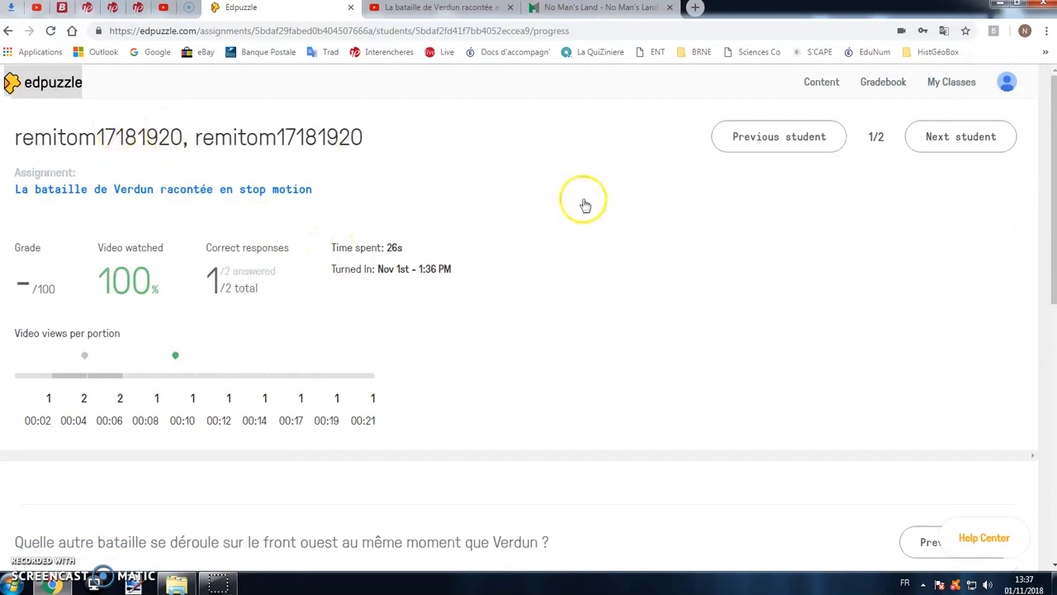
pyautogui.click(981, 141)
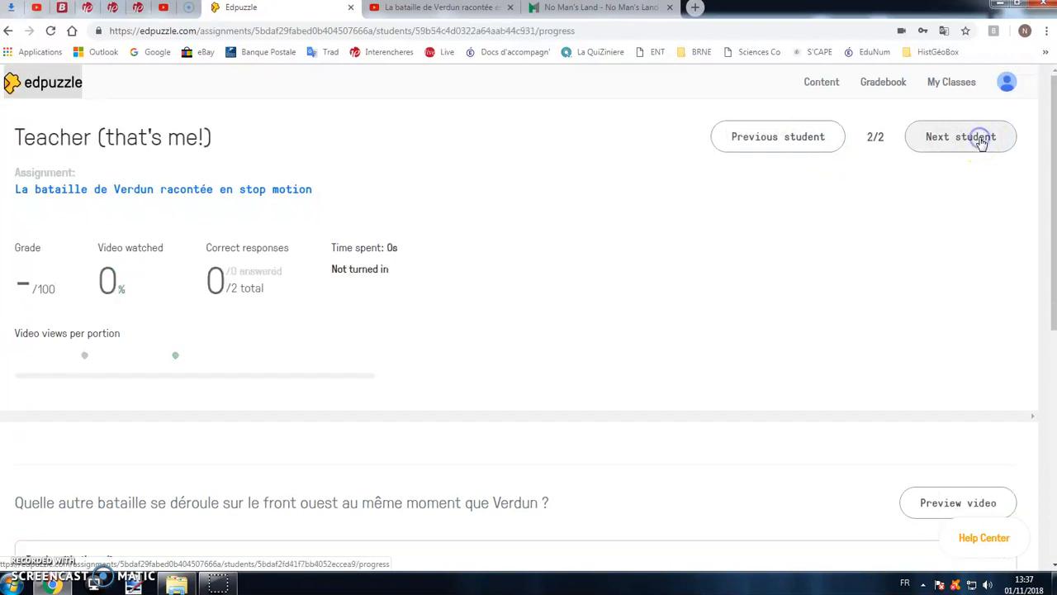
# - Compare the two progress reports for the Verdun assignment by moving between the student's report and the teacher's
pyautogui.click(798, 140)
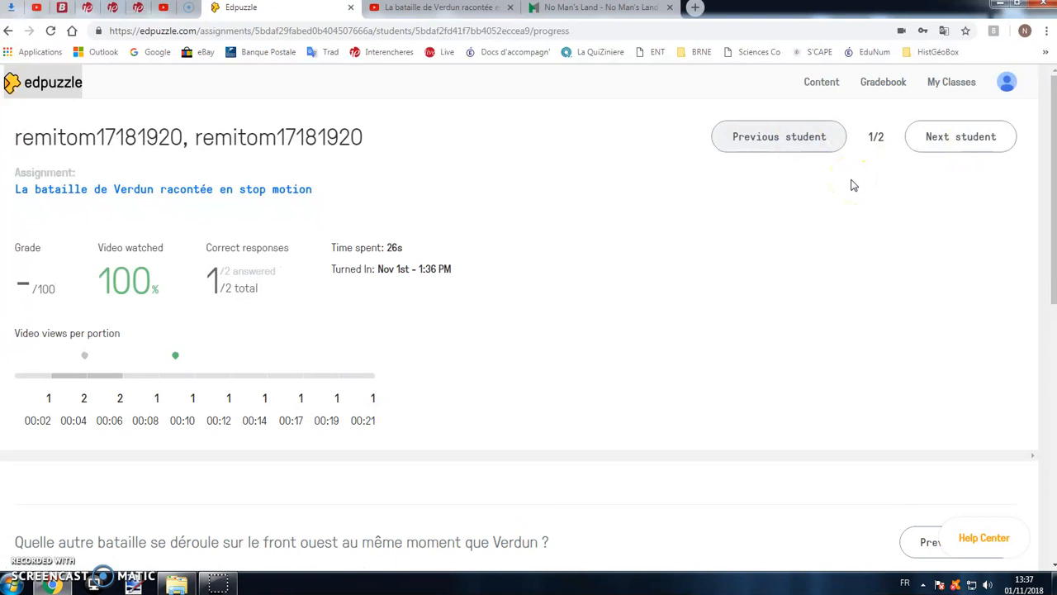
pyautogui.click(958, 139)
pyautogui.click(781, 140)
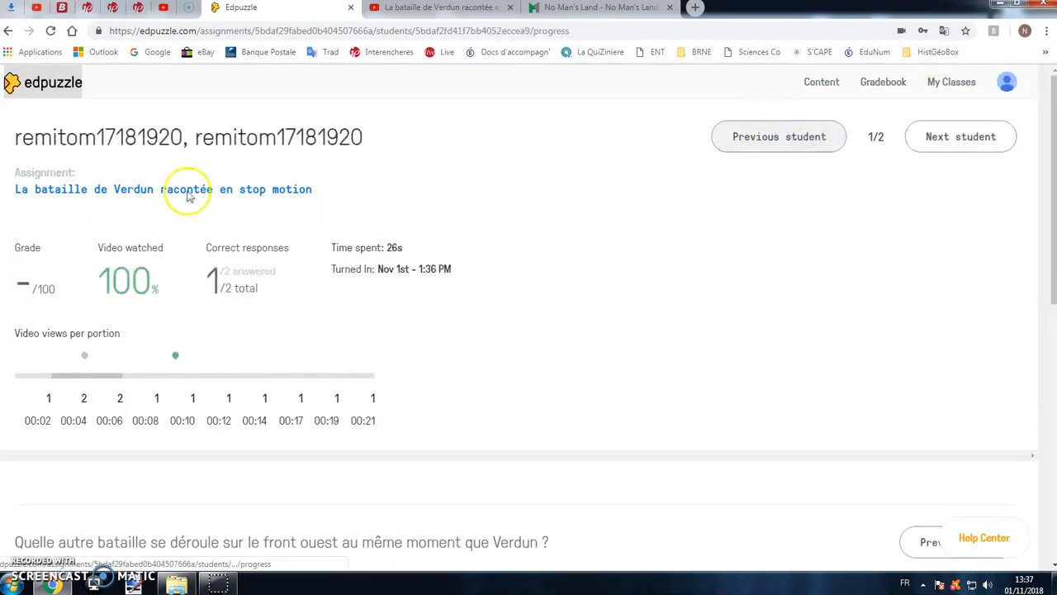
# - Return to class 3E, reopen the assignment "La bataille de Verdun racontée en stop motion" and review its results question by question
pyautogui.click(25, 83)
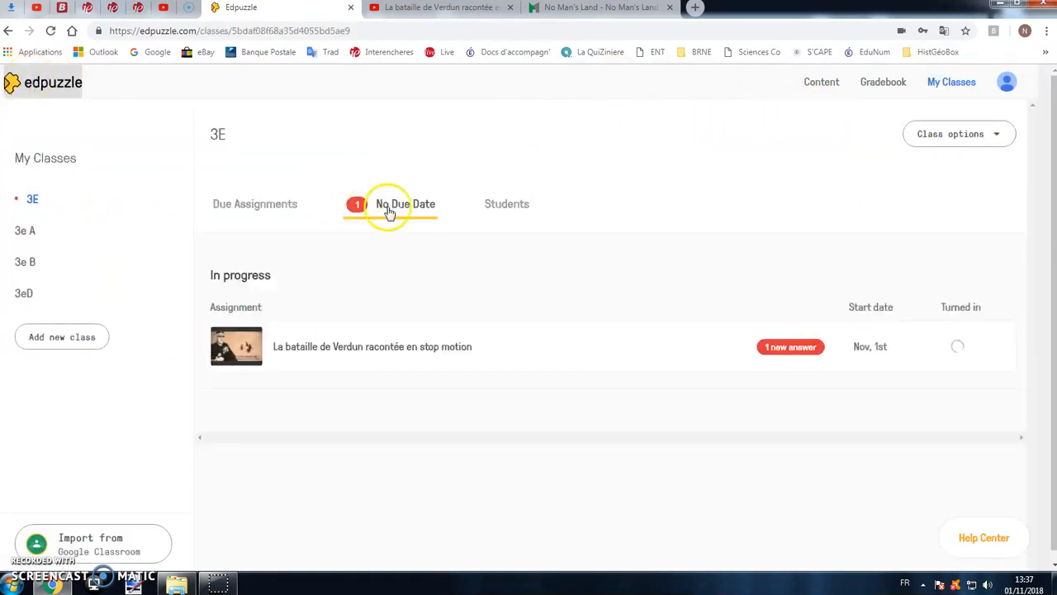
pyautogui.click(395, 349)
pyautogui.click(135, 285)
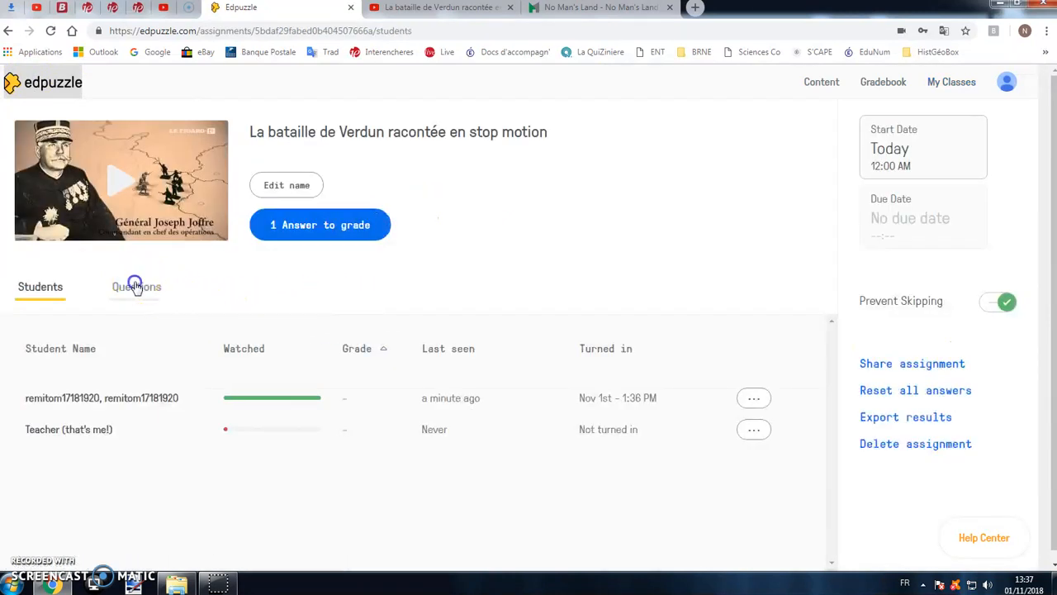
pyautogui.scroll(-3, 387, 273)
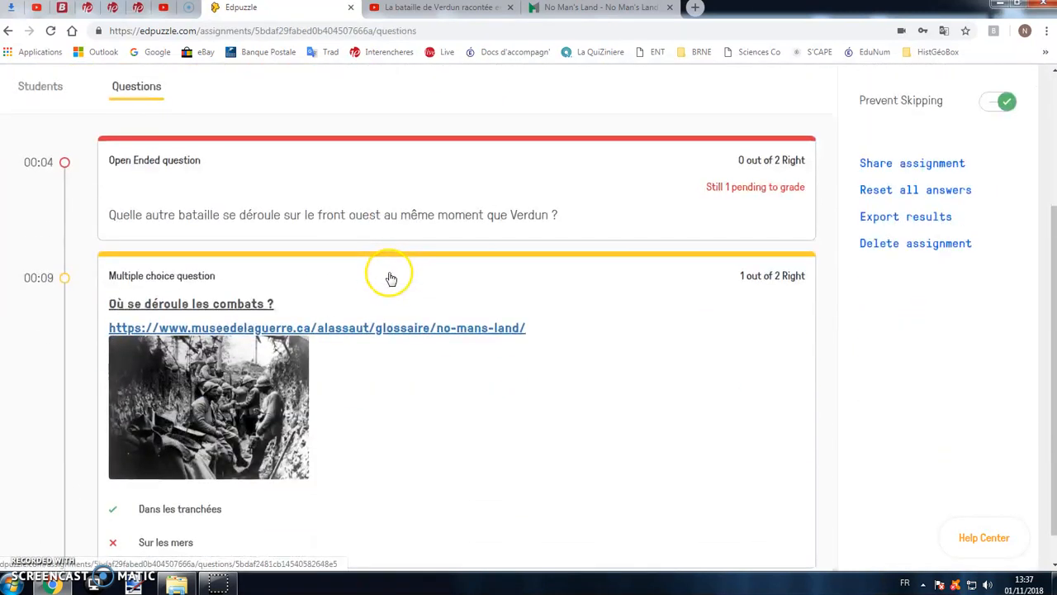
pyautogui.scroll(3, 389, 276)
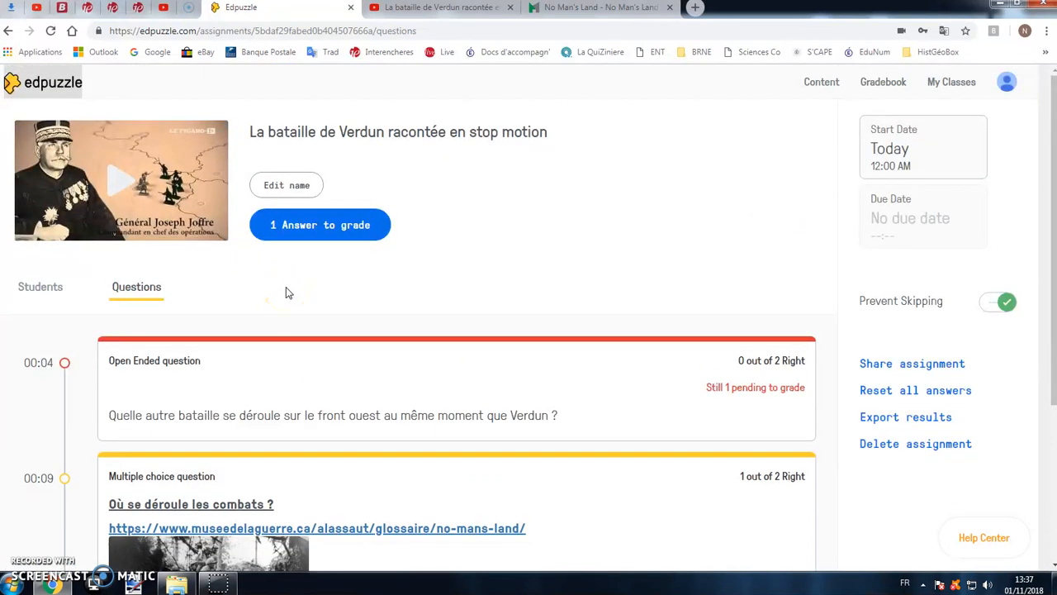
# - Export the Verdun assignment's results, and delete the assignment from class 3E
pyautogui.click(917, 421)
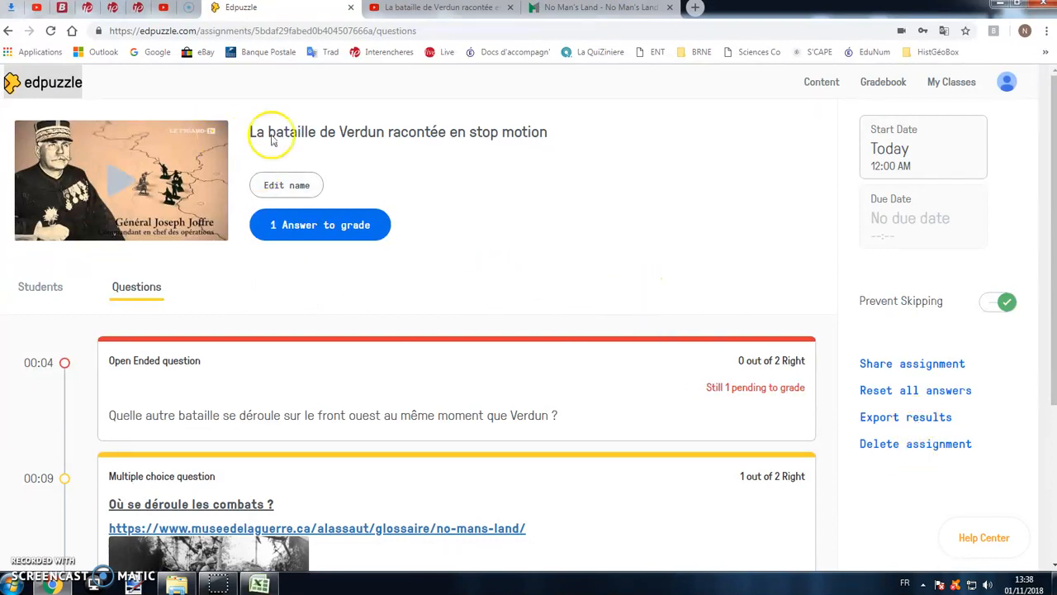
pyautogui.click(919, 444)
pyautogui.click(672, 203)
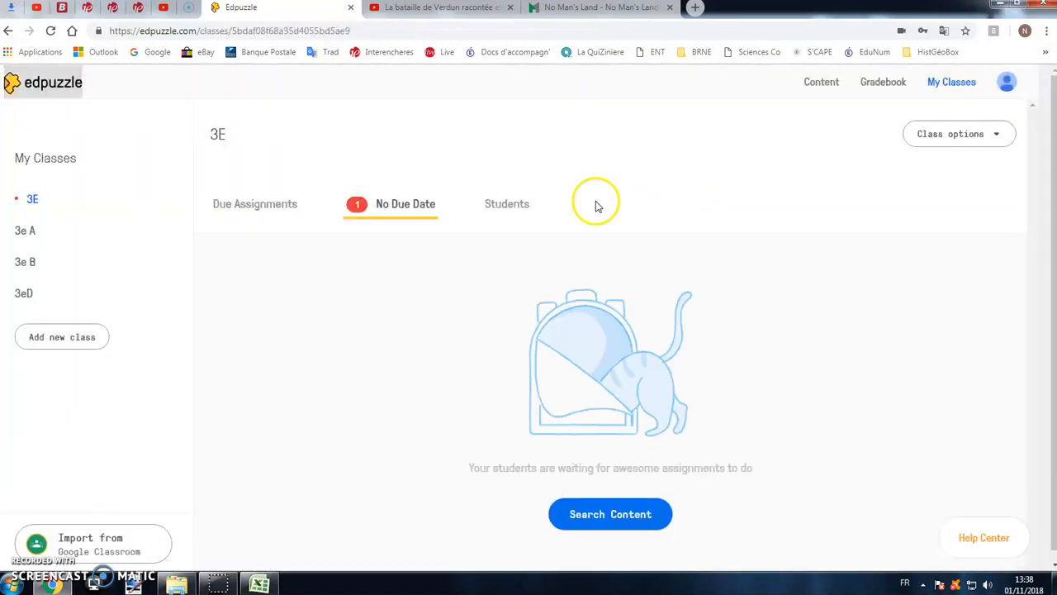
# - Check class 3E's assignments with and without a due date, and view its student list
pyautogui.click(285, 208)
pyautogui.click(368, 210)
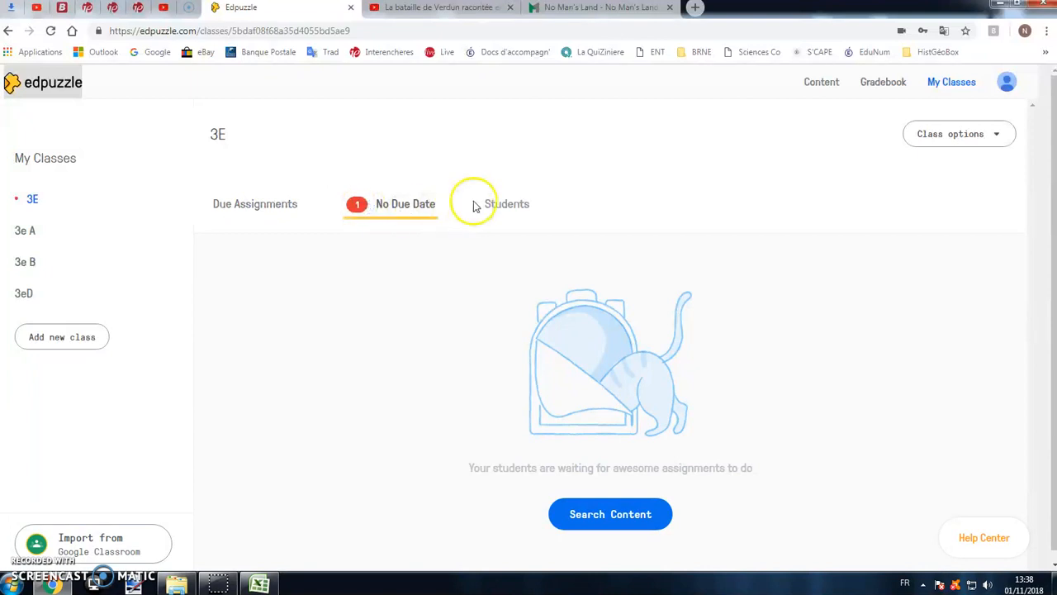
pyautogui.click(486, 206)
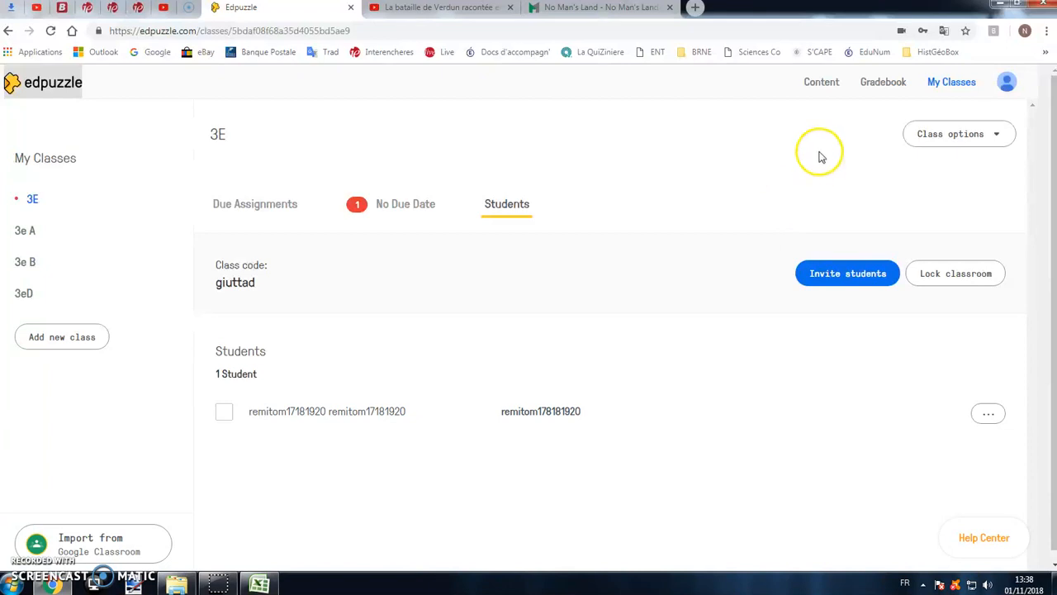
# - Duplicate the video "La bataille de Verdun racontée en stop motion" in My Content
pyautogui.click(822, 83)
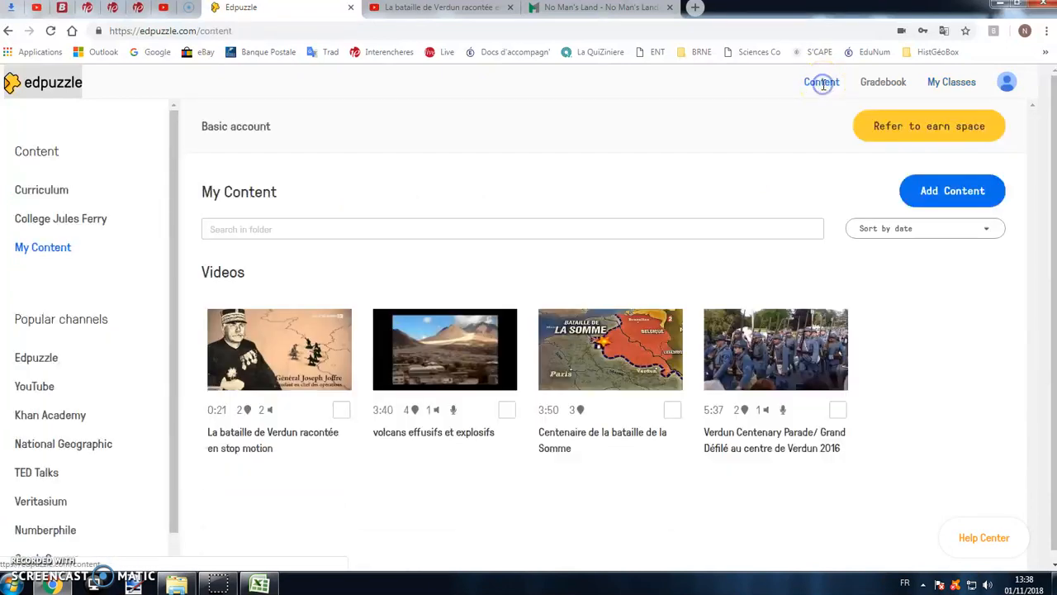
pyautogui.click(319, 353)
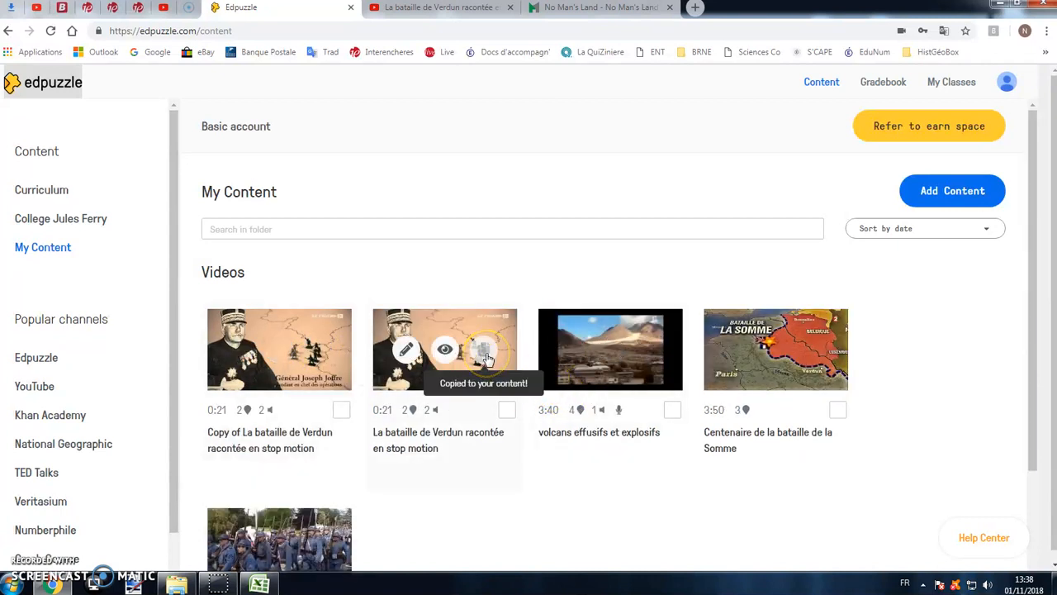
# - Open "Copy of La bataille de Verdun racontée en stop motion" for editing and go through its Voiceover and Audio Notes stages
pyautogui.click(240, 349)
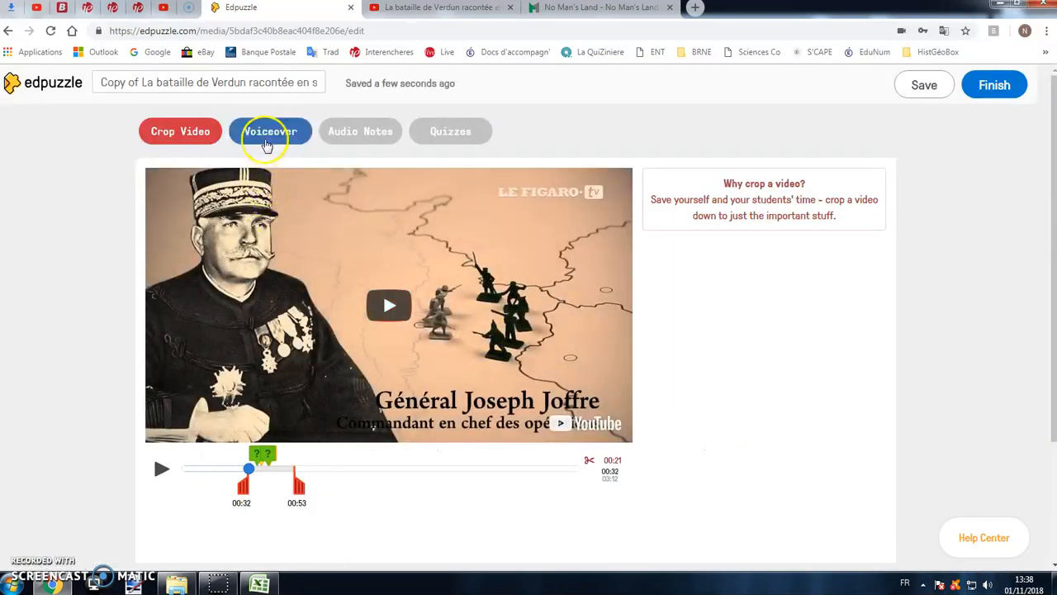
pyautogui.click(266, 143)
pyautogui.click(349, 136)
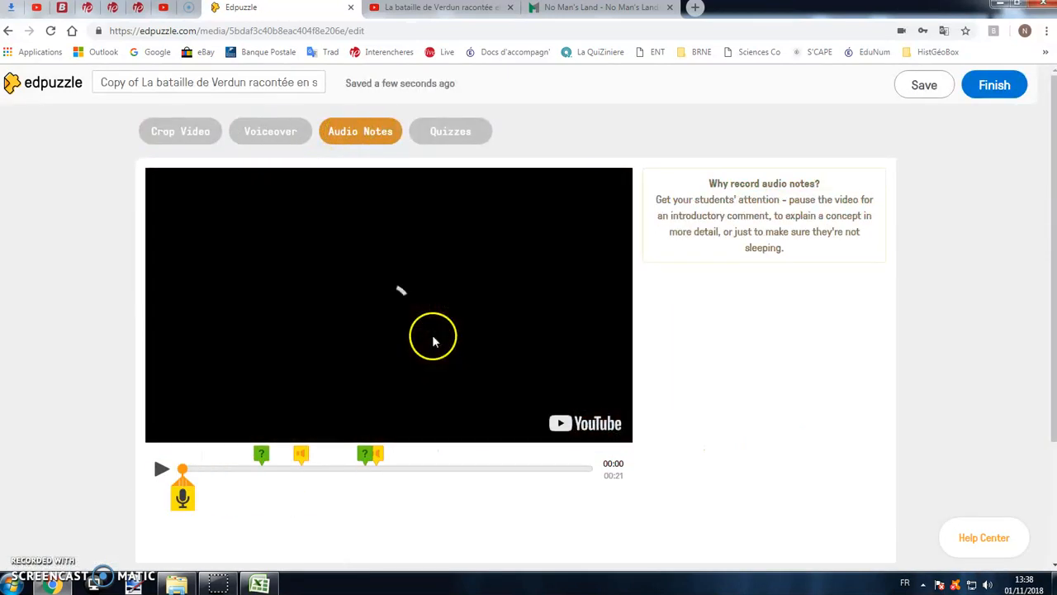